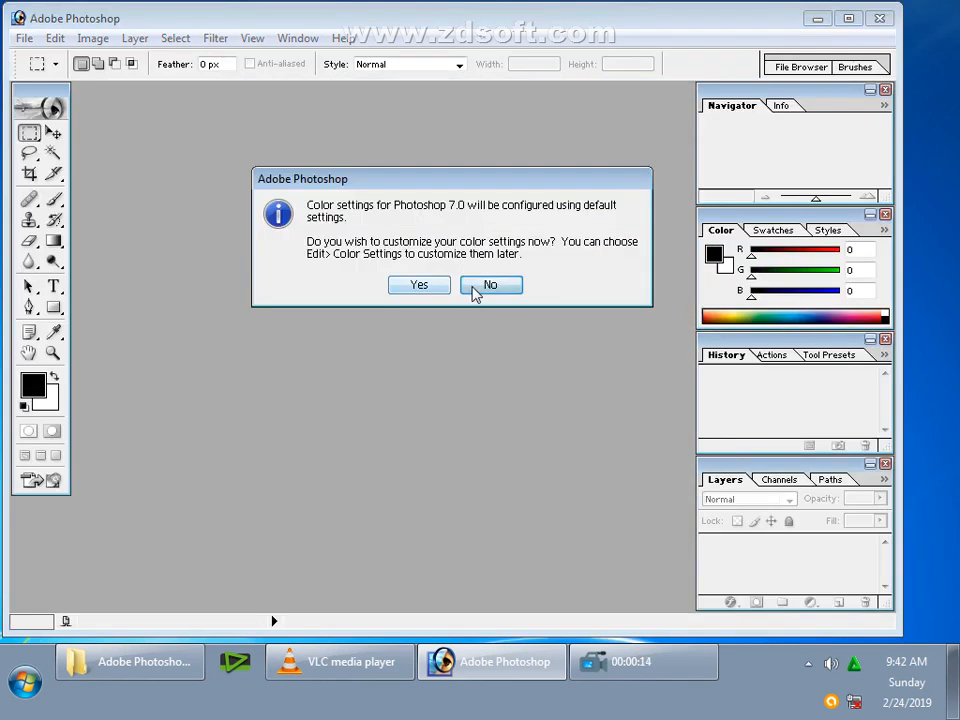
Decline customizing the color settings and browse in Windows Explorer to Local Disk (D:) > Personal DATA > photo > all psd.
left_click(487, 287)
left_click(25, 683)
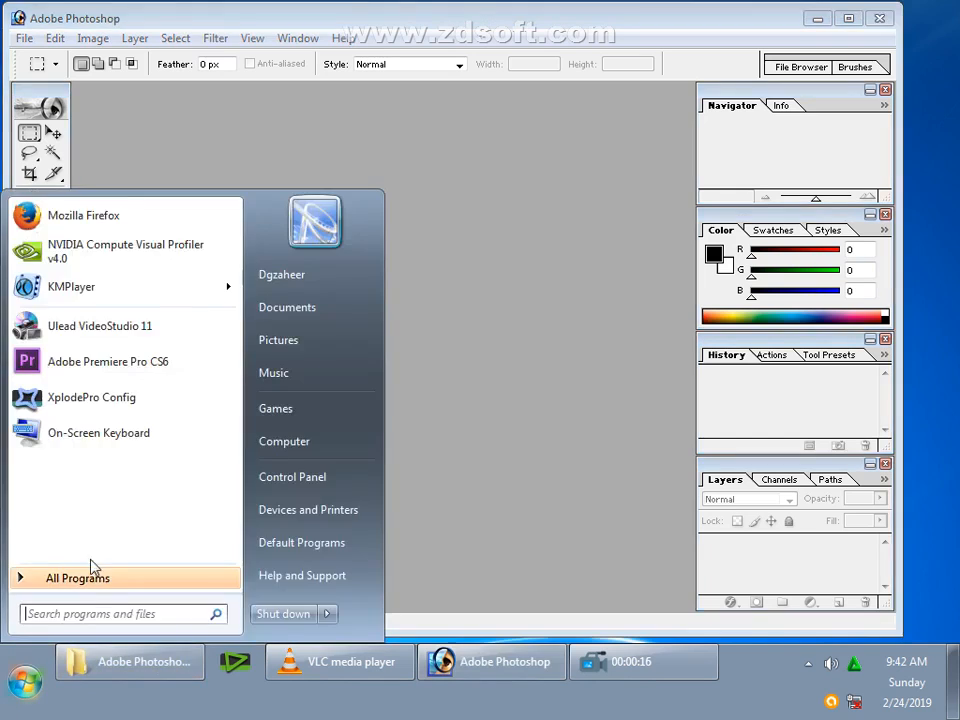
left_click(302, 443)
double_click(476, 148)
double_click(199, 396)
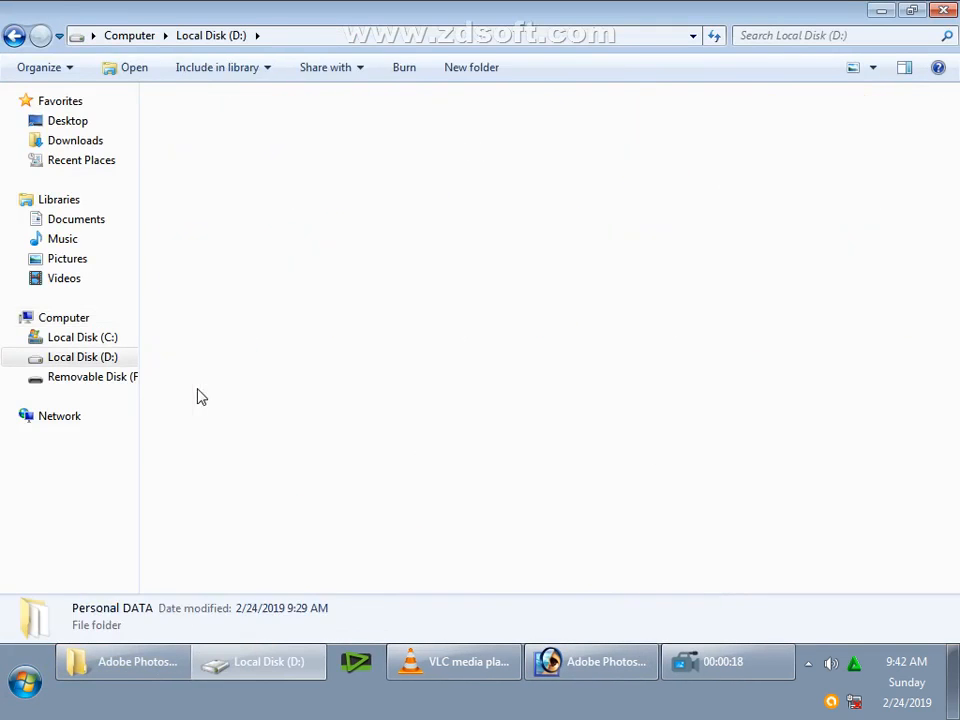
left_click(224, 281)
double_click(224, 281)
double_click(594, 138)
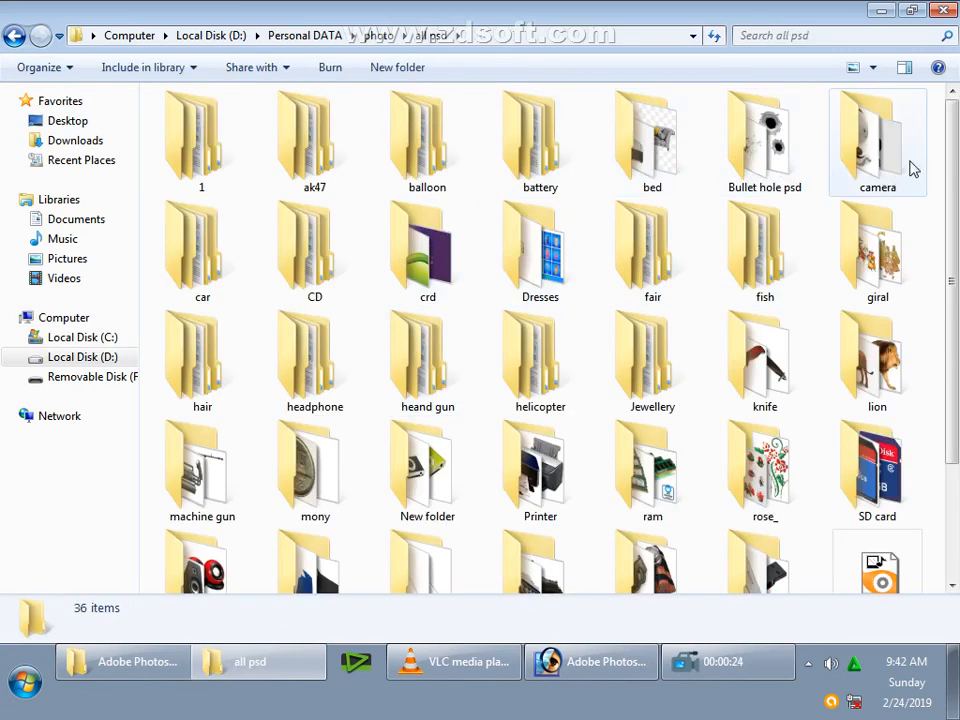
Open the video_camera_PNG7858 image from the New folder inside the camera folder in Photoshop.
double_click(874, 154)
double_click(200, 145)
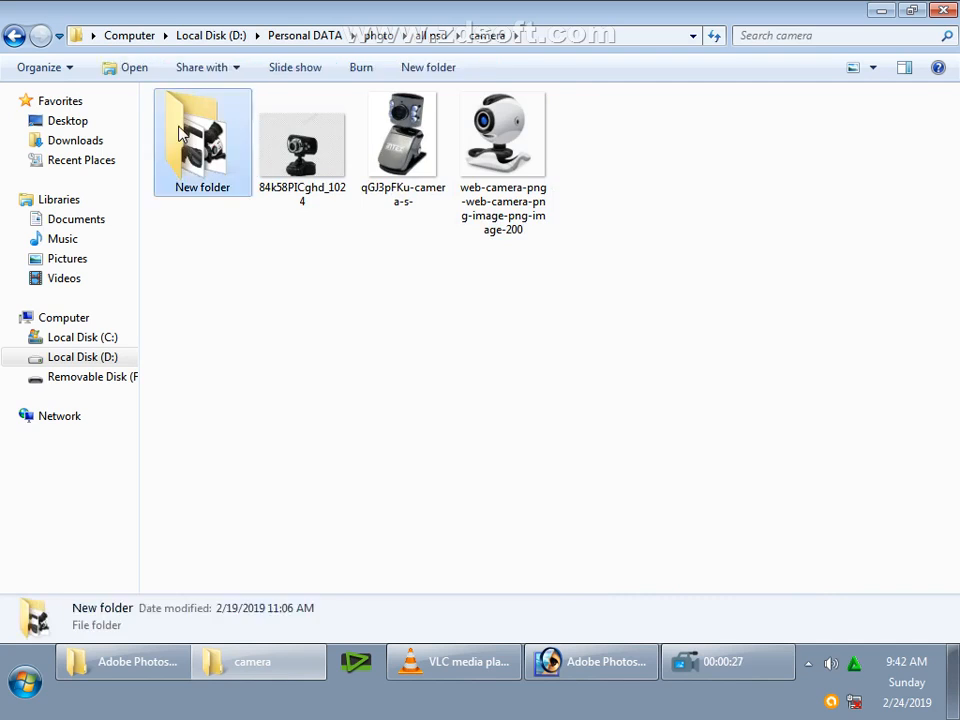
left_click_drag(339, 199, 322, 349)
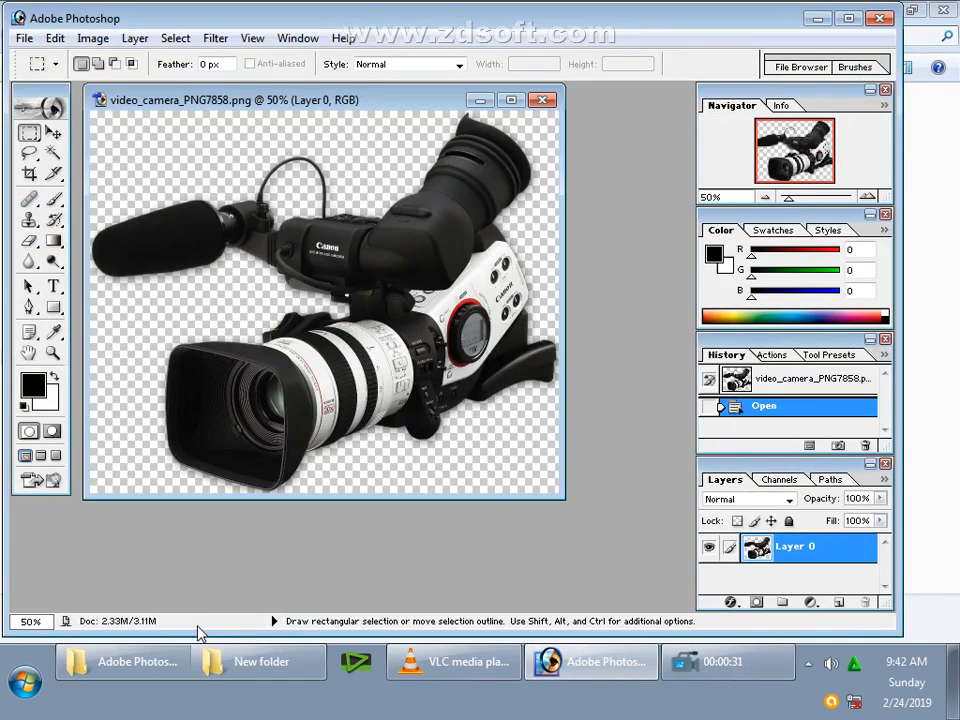
Return to the all psd folder in Explorer and open the red swirl background 615843e01d4614e from the crd folder in Photoshop.
left_click(174, 665)
left_click(174, 668)
left_click(260, 668)
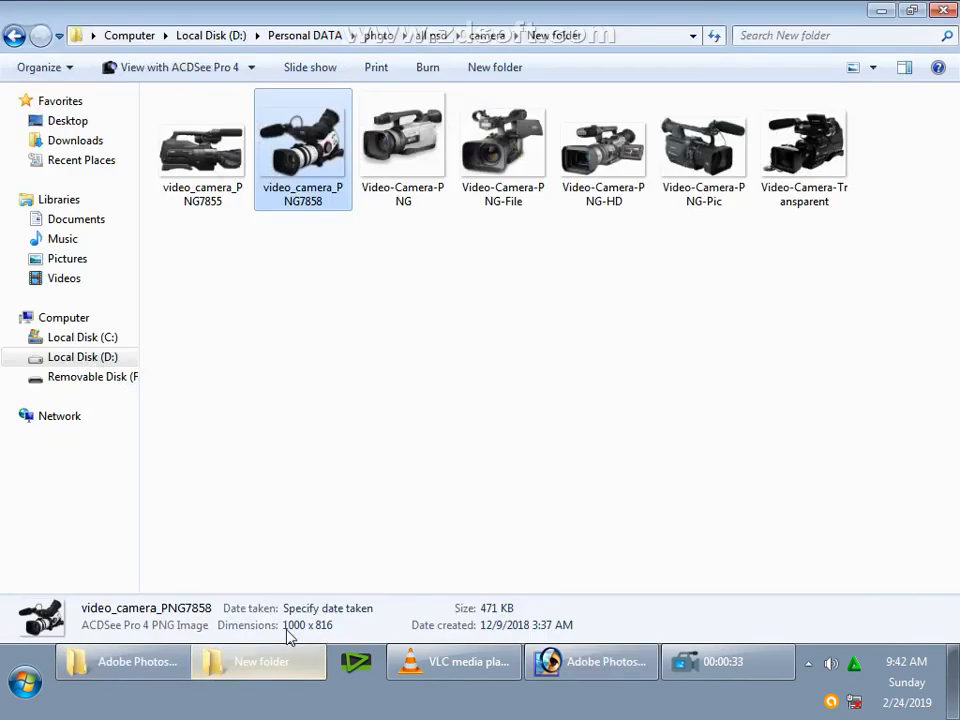
left_click(12, 37)
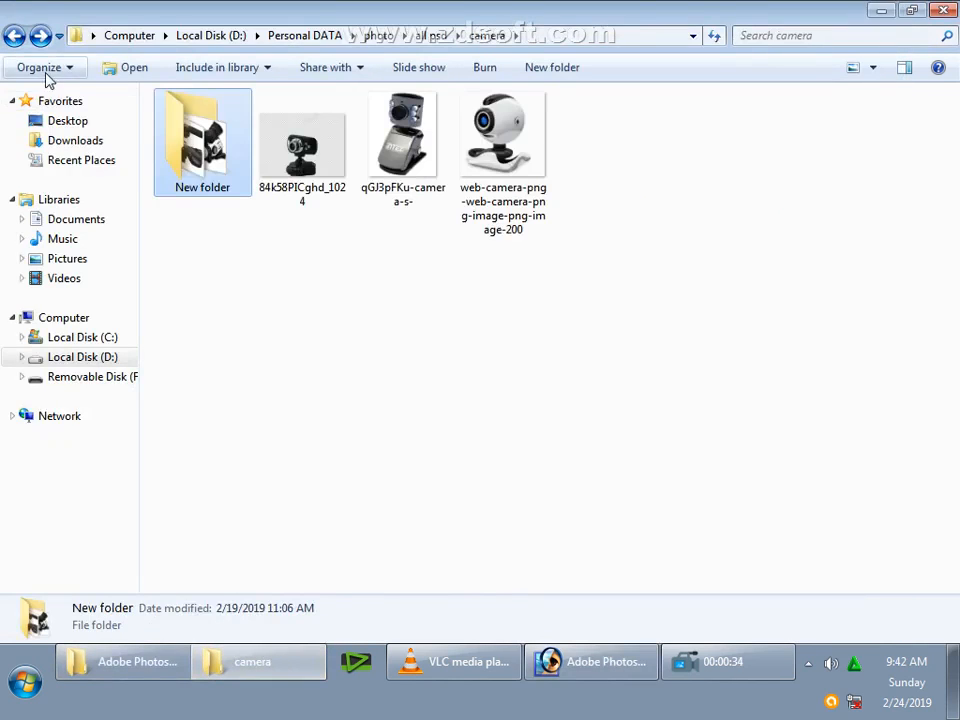
left_click(15, 37)
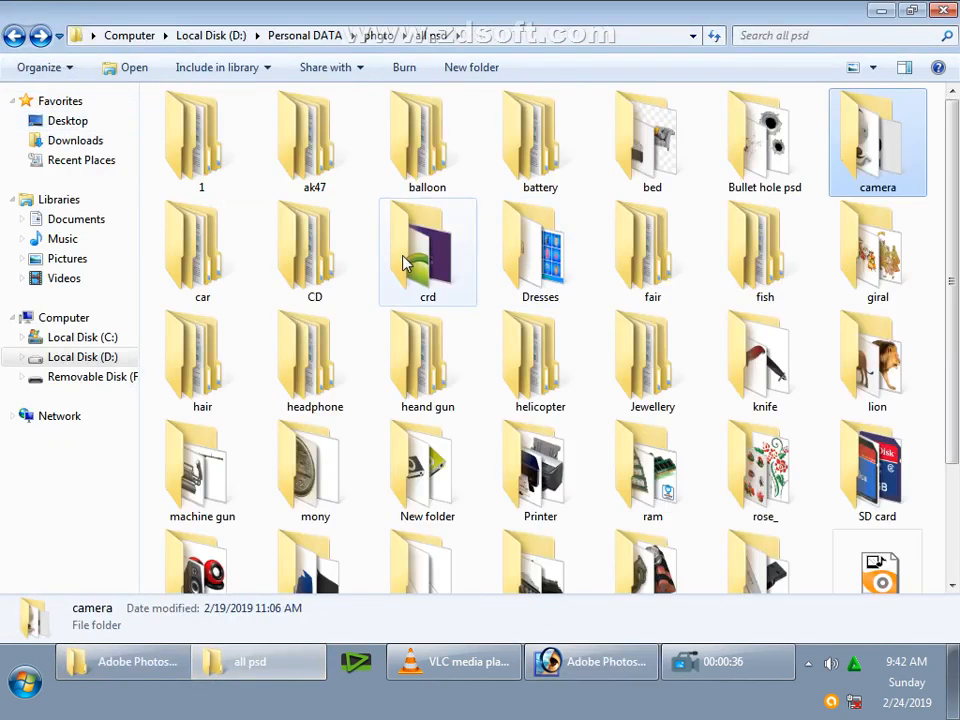
double_click(427, 248)
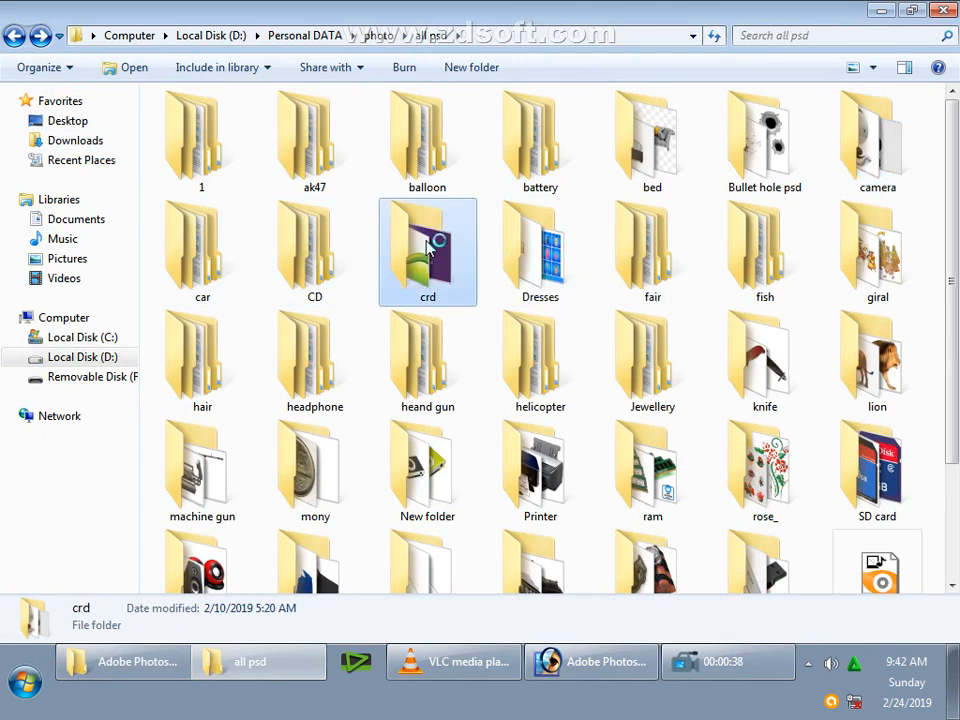
left_click(425, 250)
left_click(290, 150)
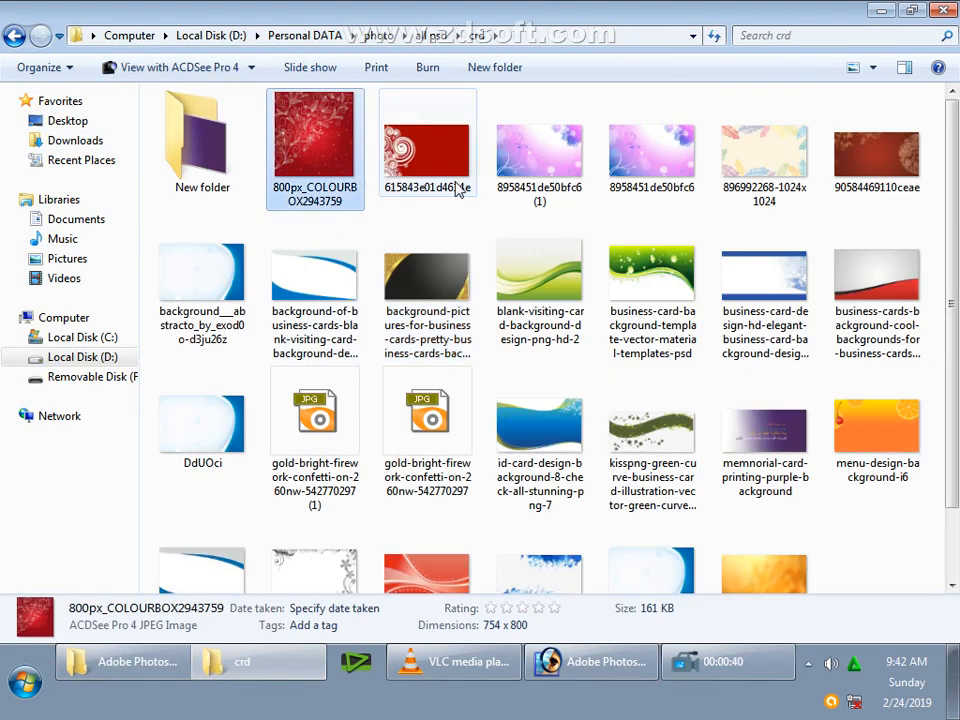
left_click(432, 150)
left_click_drag(432, 150, 605, 650)
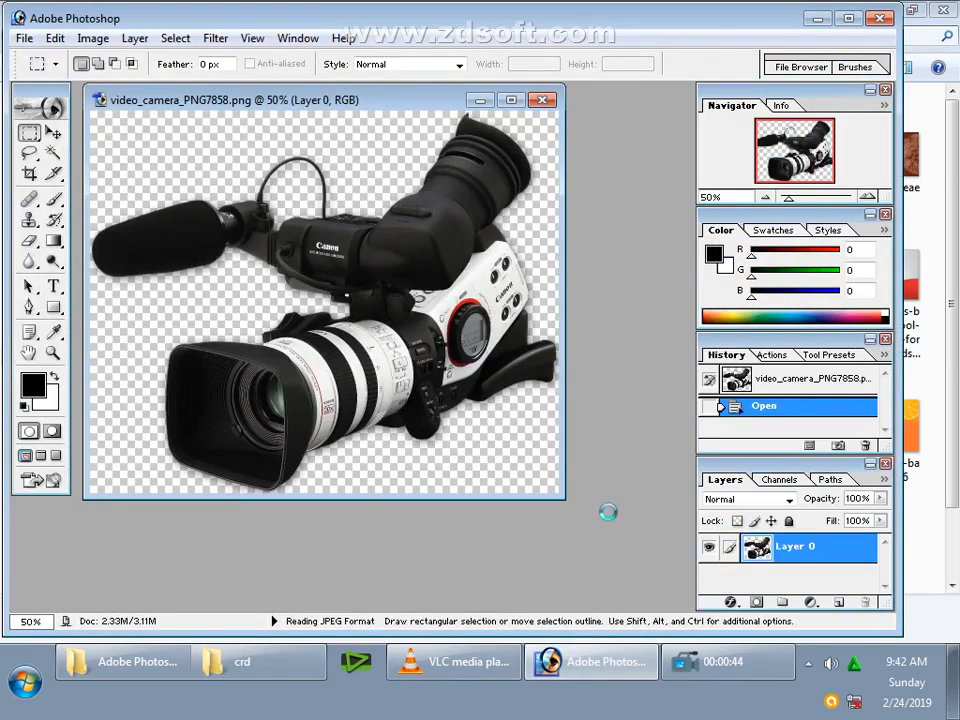
left_click_drag(612, 524, 612, 524)
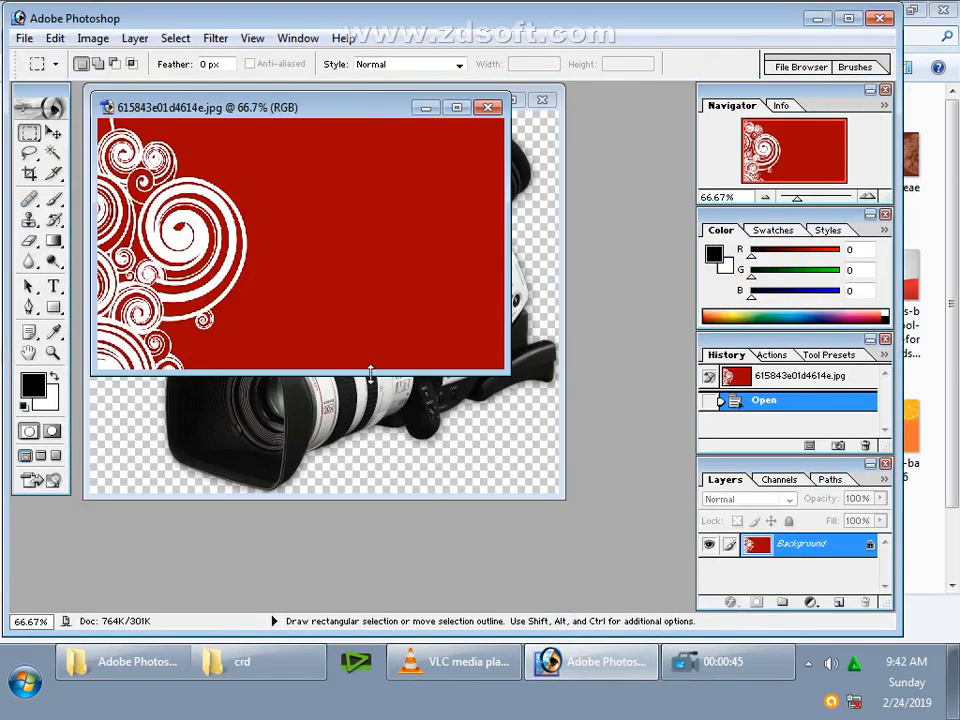
Switch back to Explorer, look through the images in the speaker folder, and return to all psd.
left_click(242, 661)
left_click(14, 36)
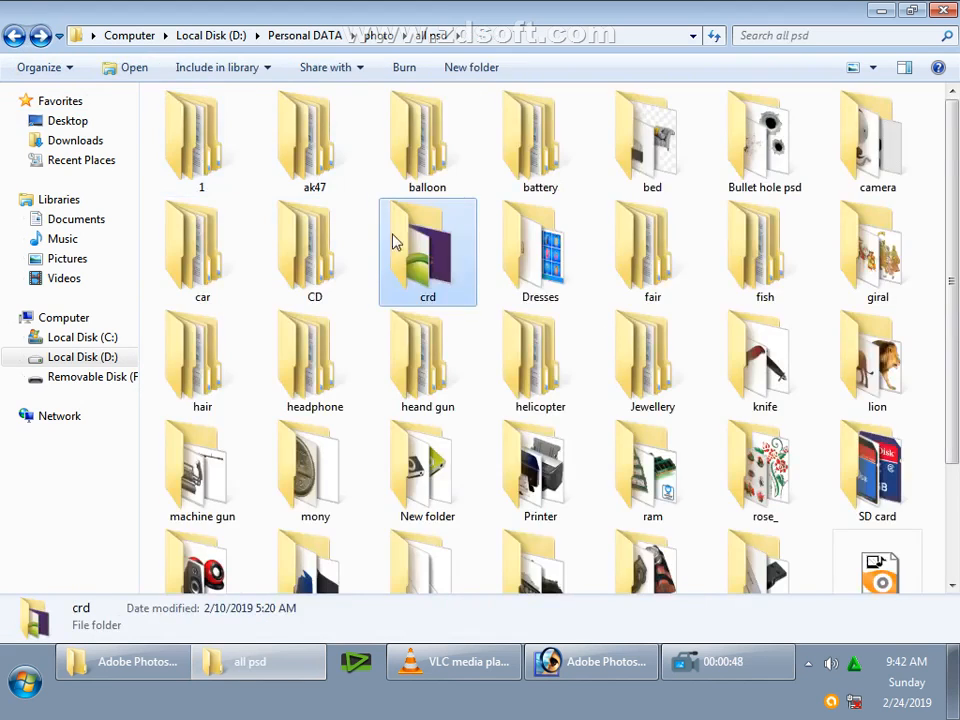
left_click_drag(955, 240, 957, 357)
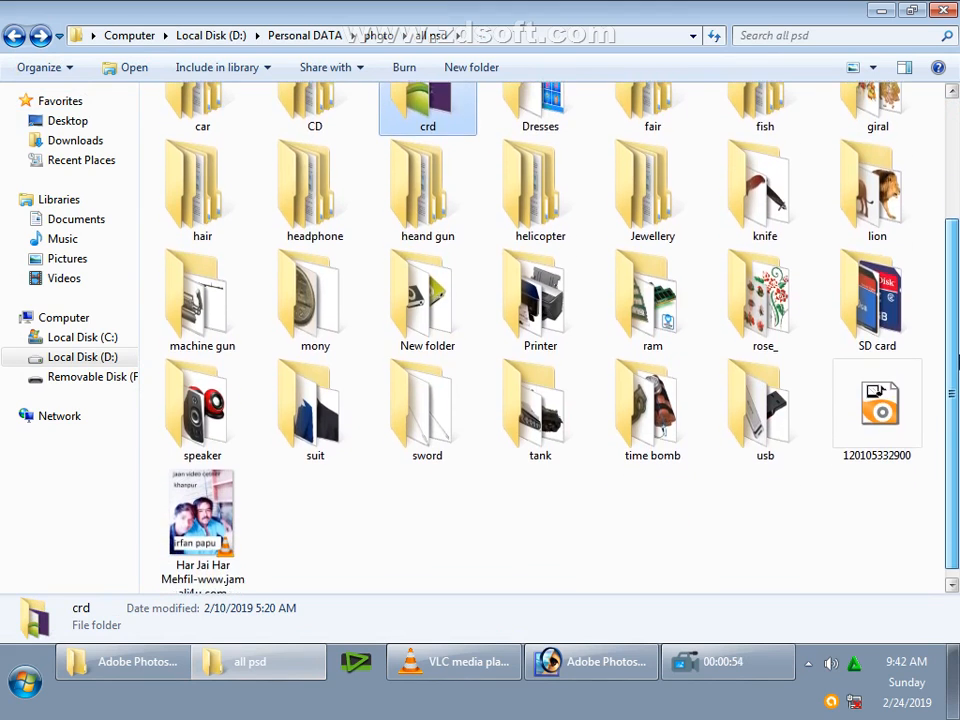
double_click(206, 428)
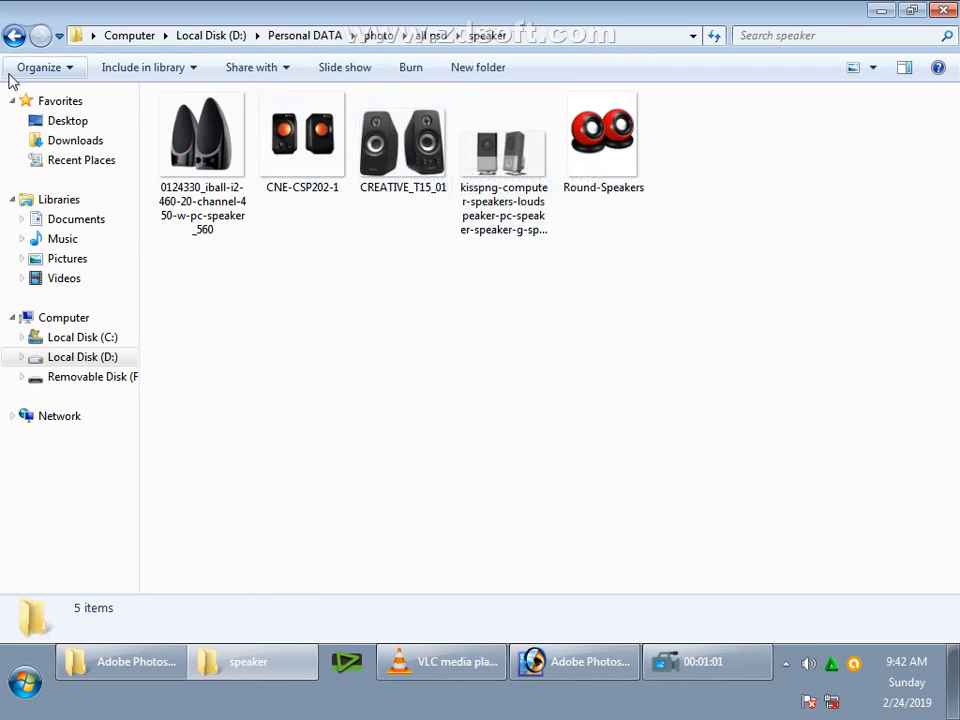
left_click(14, 36)
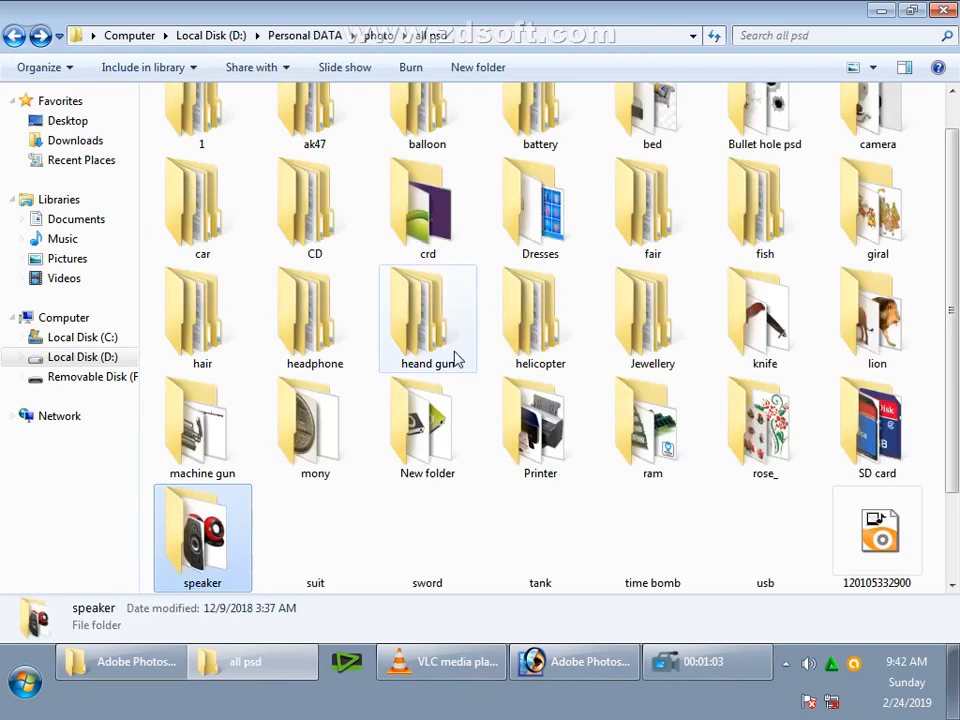
Open the two flash drive images 71C0hRzyiZL._SL1500_ and B001T9CTRS-1-lg from the usb folder in Photoshop.
key("u")
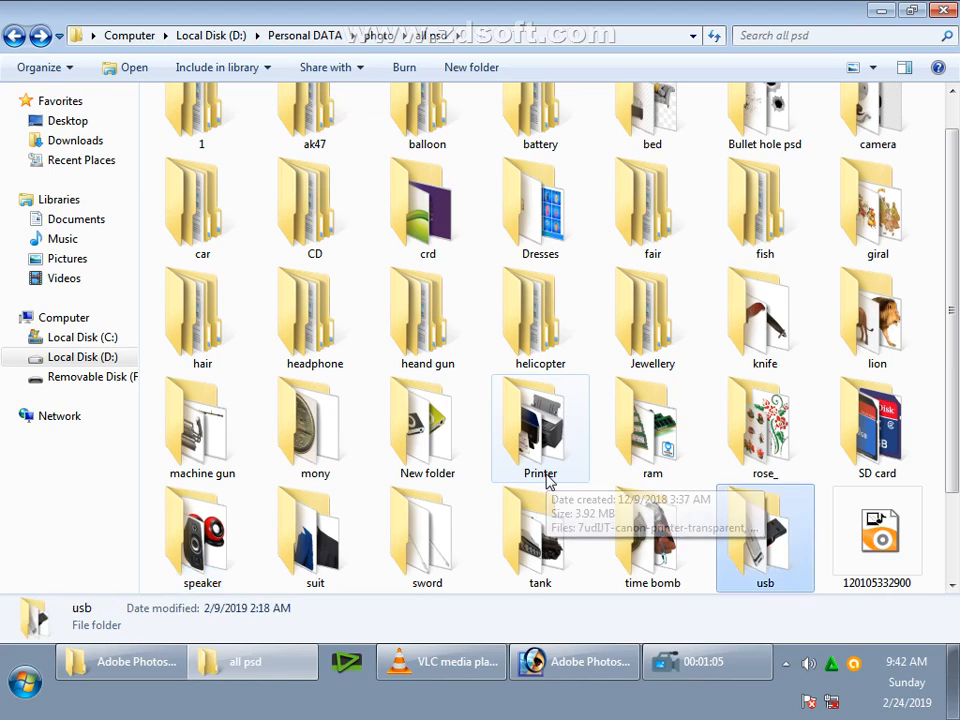
double_click(760, 543)
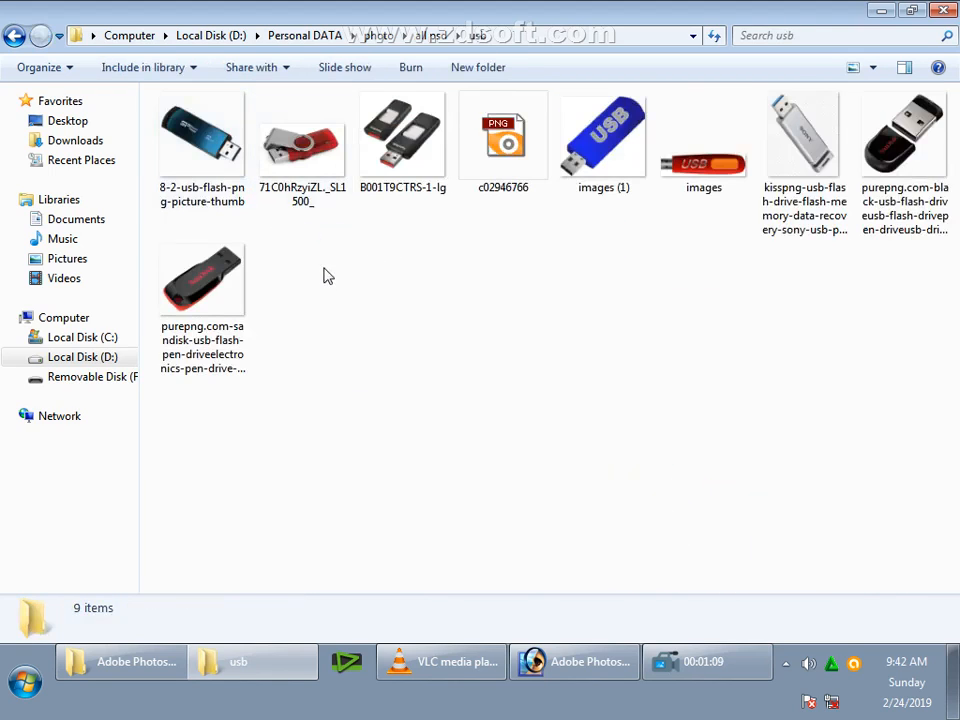
left_click_drag(322, 285, 418, 148)
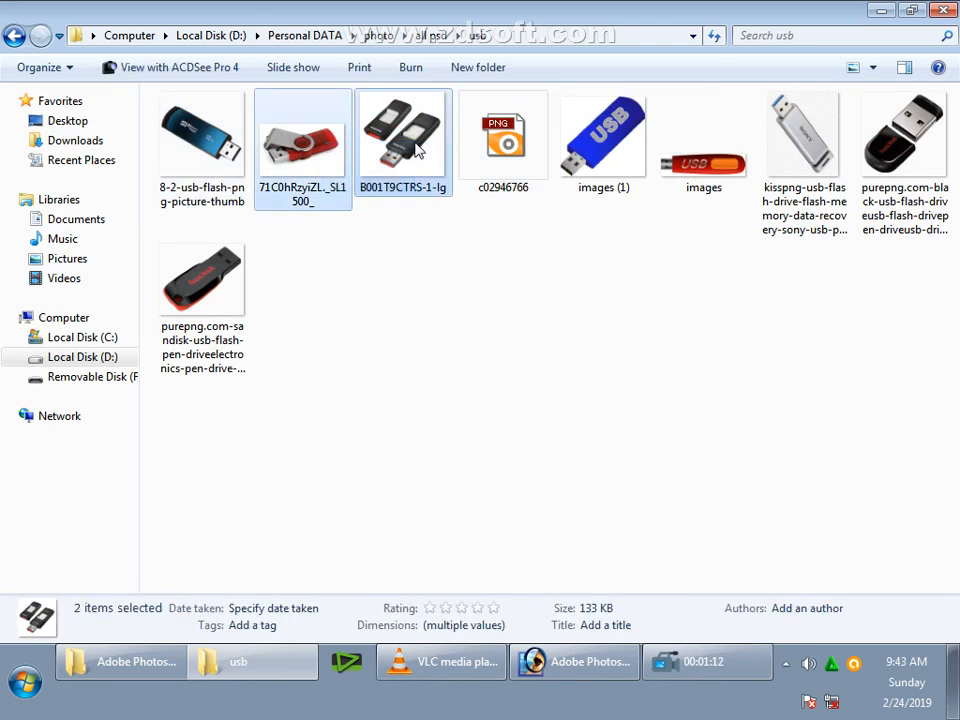
left_click_drag(300, 150, 548, 473)
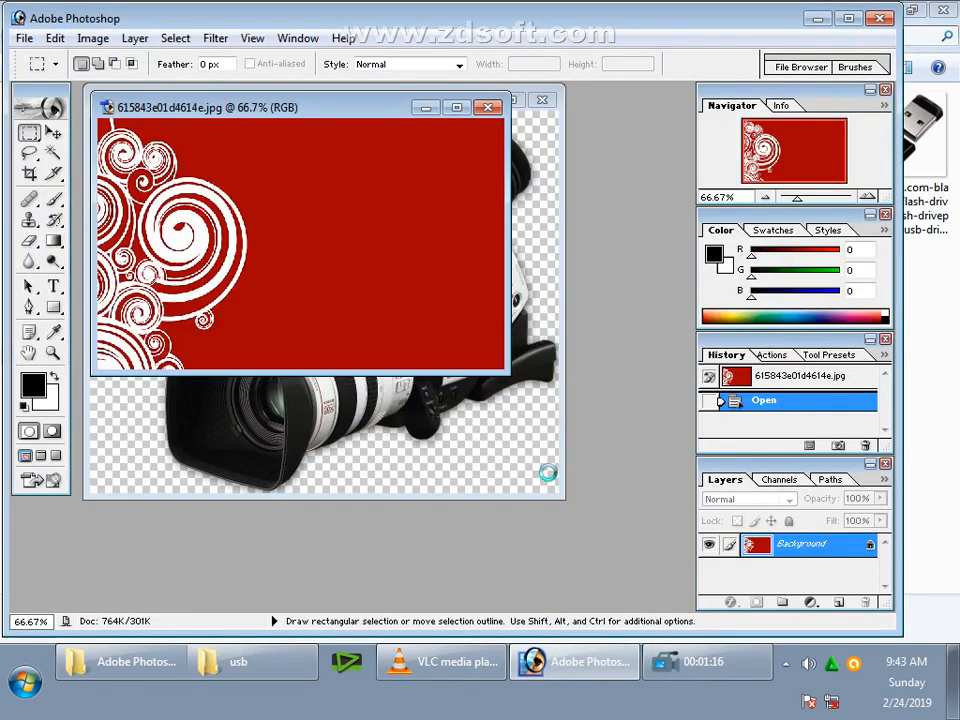
Return to all psd in Explorer and open the CD-ROM image from the CD folder's New folder in Photoshop.
left_click(265, 661)
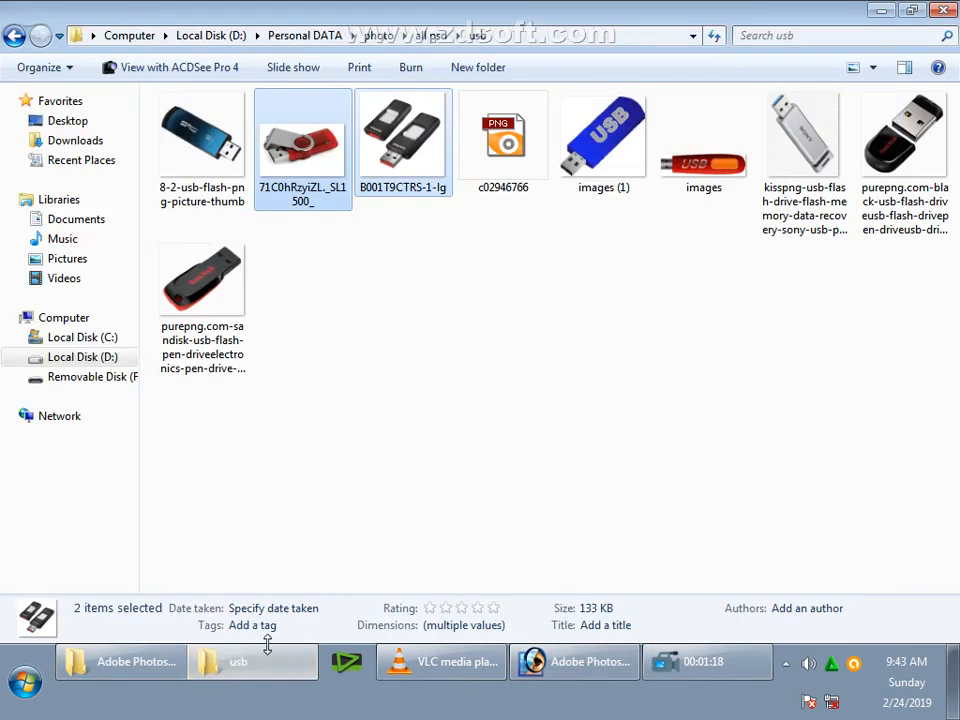
key("BackSpace")
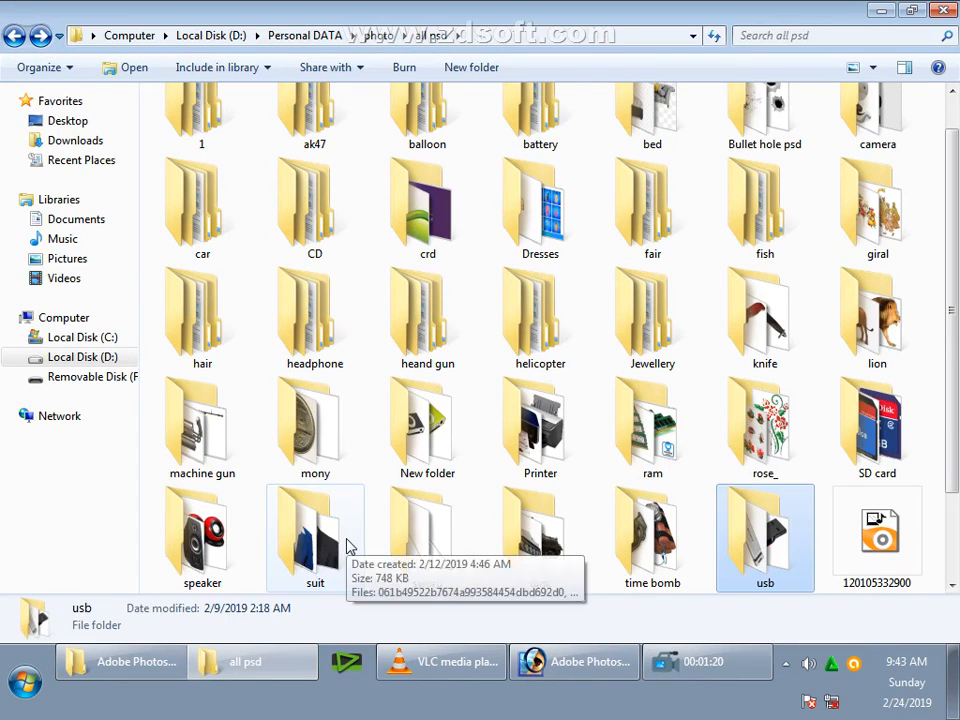
key("c")
key("c")
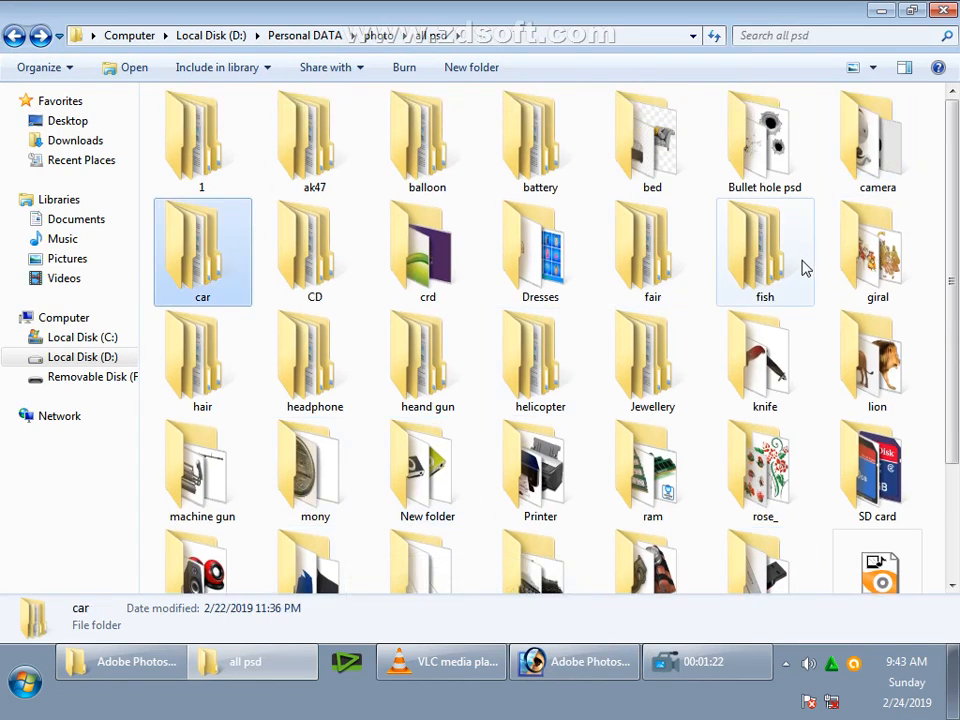
key("c")
double_click(304, 243)
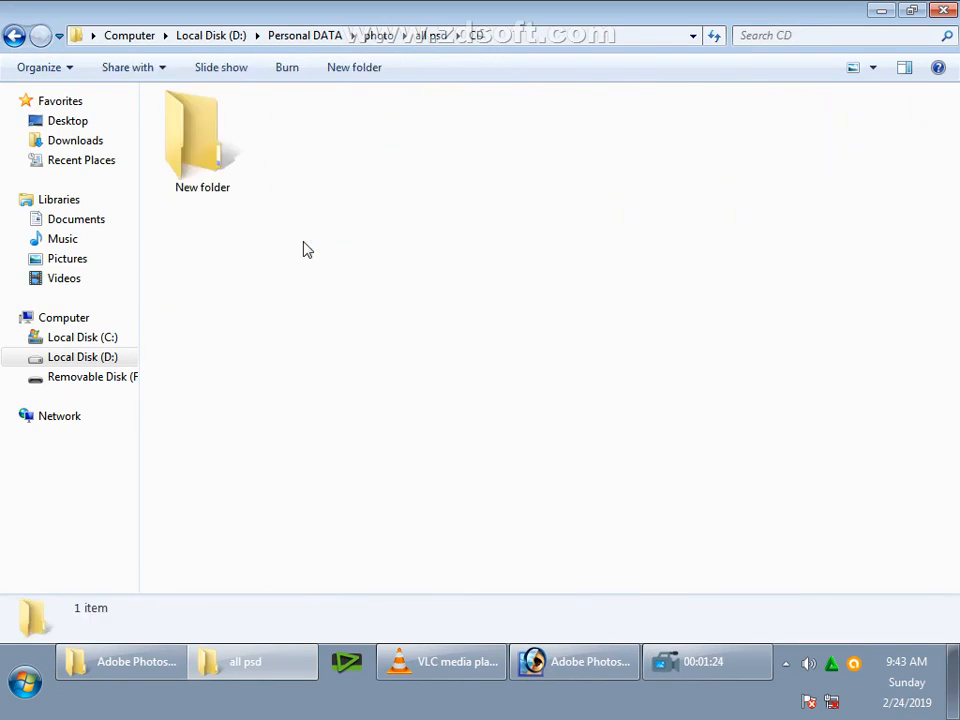
double_click(209, 179)
left_click_drag(396, 148, 372, 493)
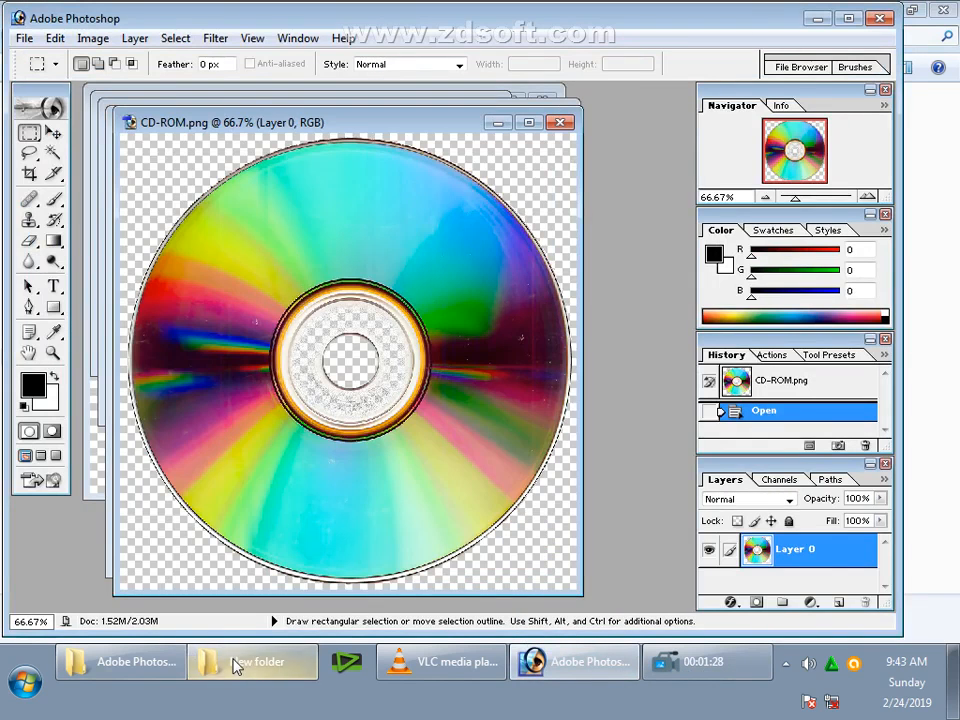
Go back to all psd in Explorer and open the 4GB microSD card image from the SD card folder in Photoshop.
left_click(252, 661)
key("BackSpace")
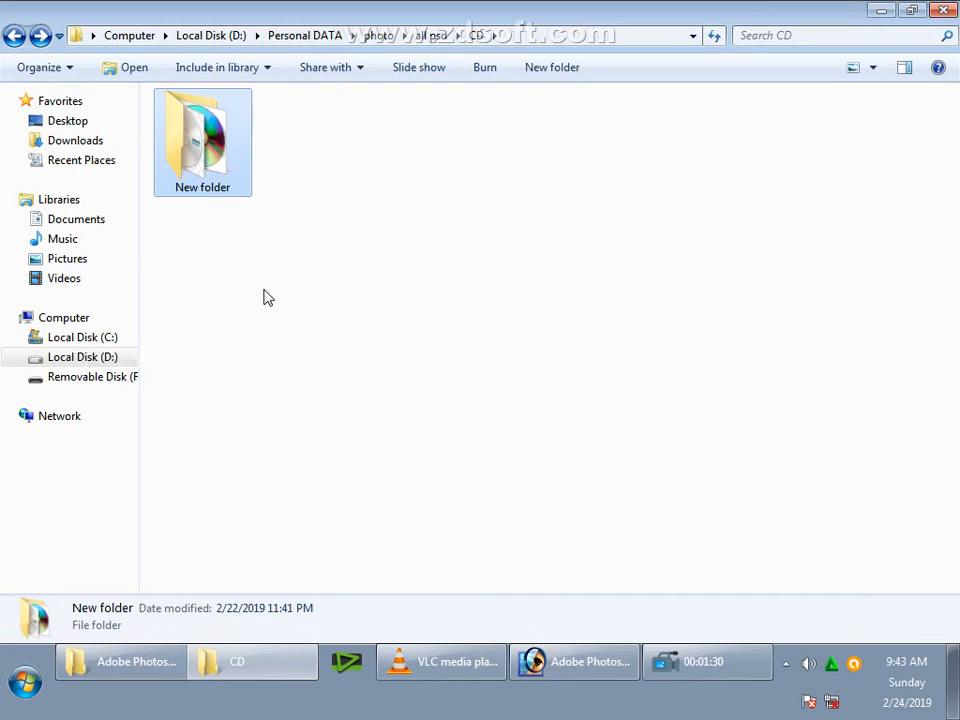
key("BackSpace")
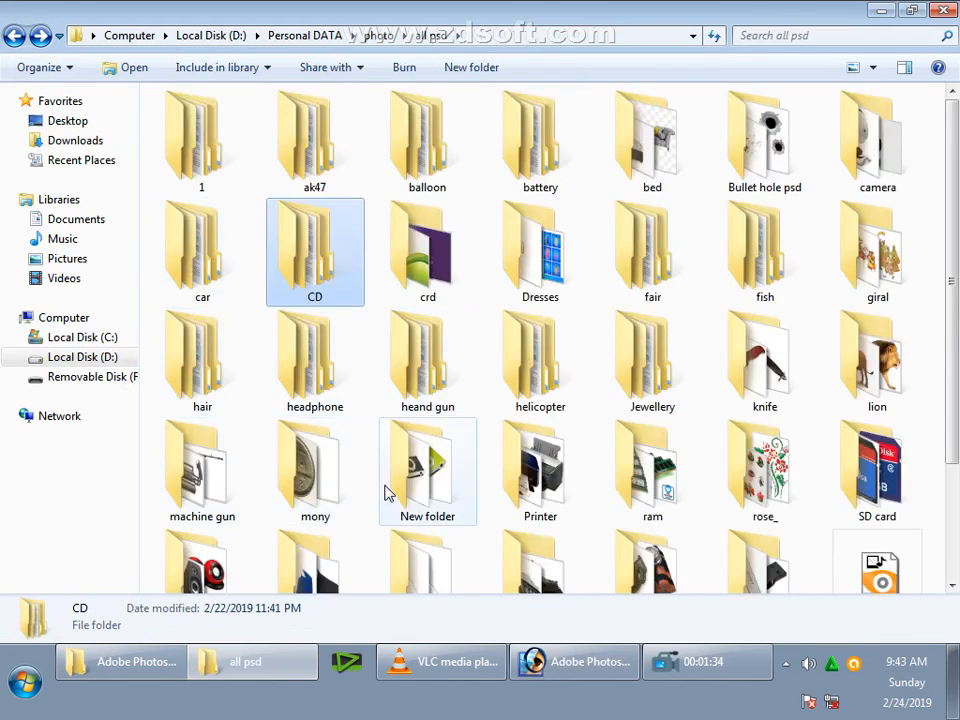
scroll(957, 375, "down", 2)
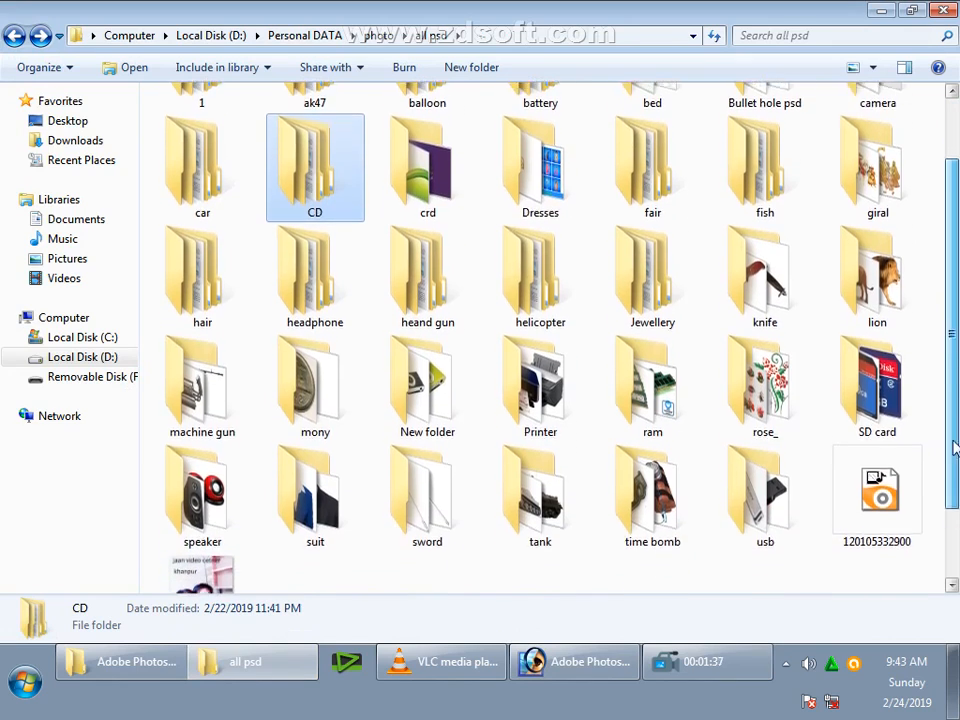
double_click(862, 399)
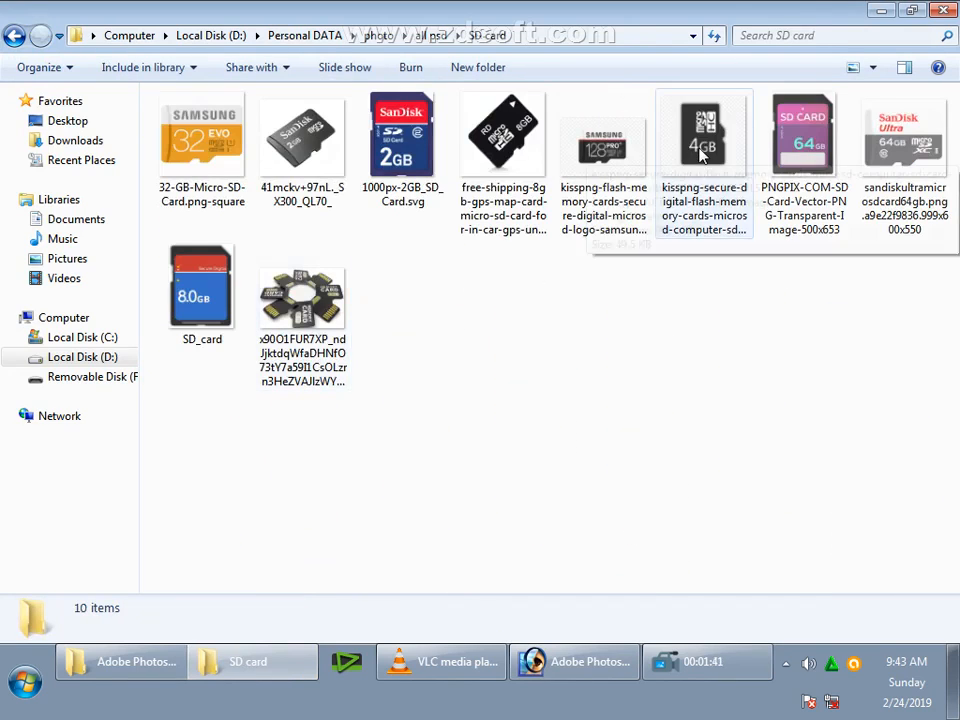
left_click_drag(703, 155, 478, 430)
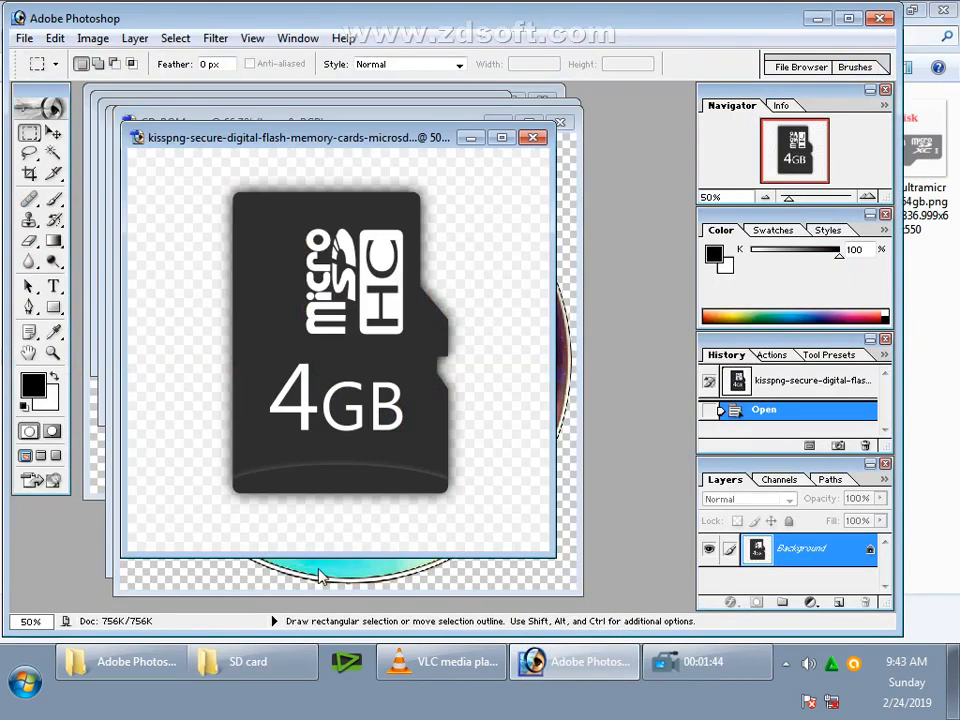
Switch to Explorer, go back to all psd, and open bride-hd-png-bride-and-groom-service-496 from the giral folder in Photoshop.
left_click(250, 663)
key("BackSpace")
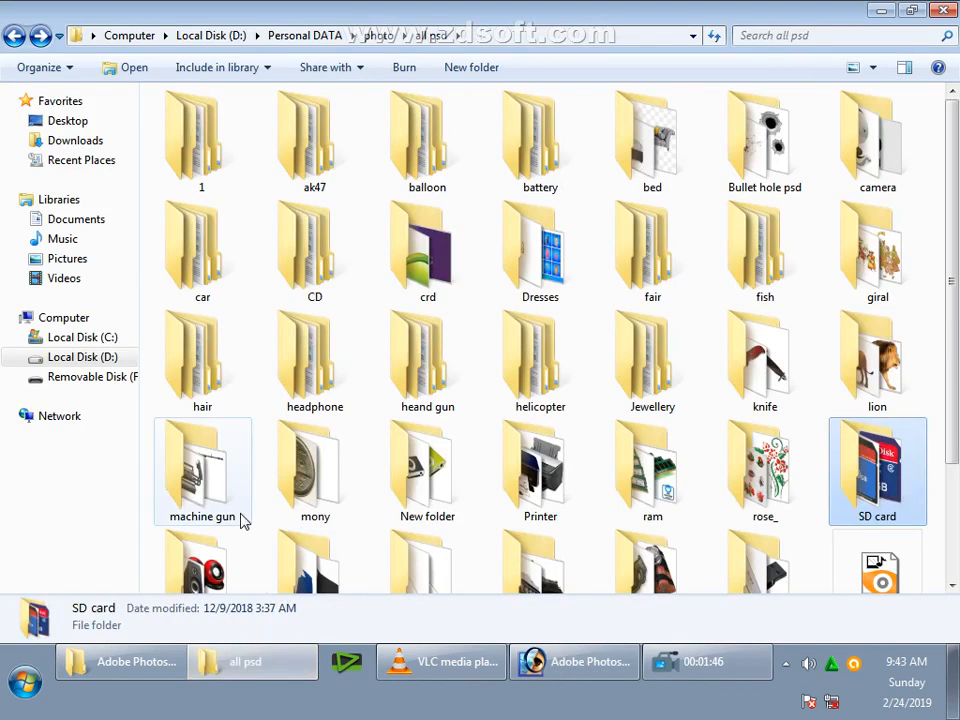
left_click_drag(957, 389, 957, 497)
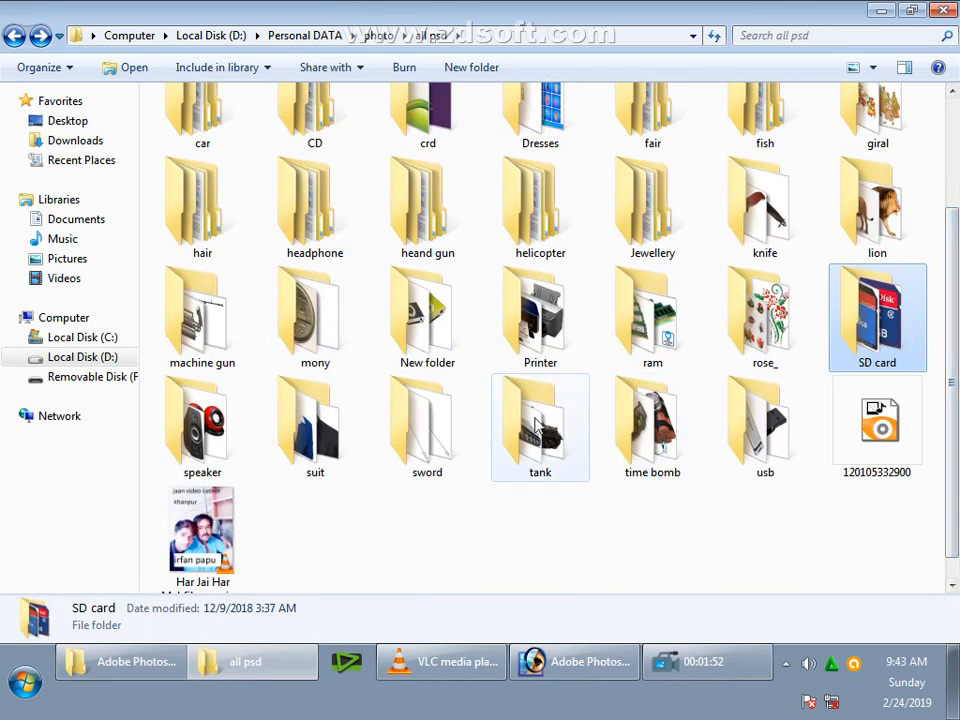
scroll(951, 300, "up", 2)
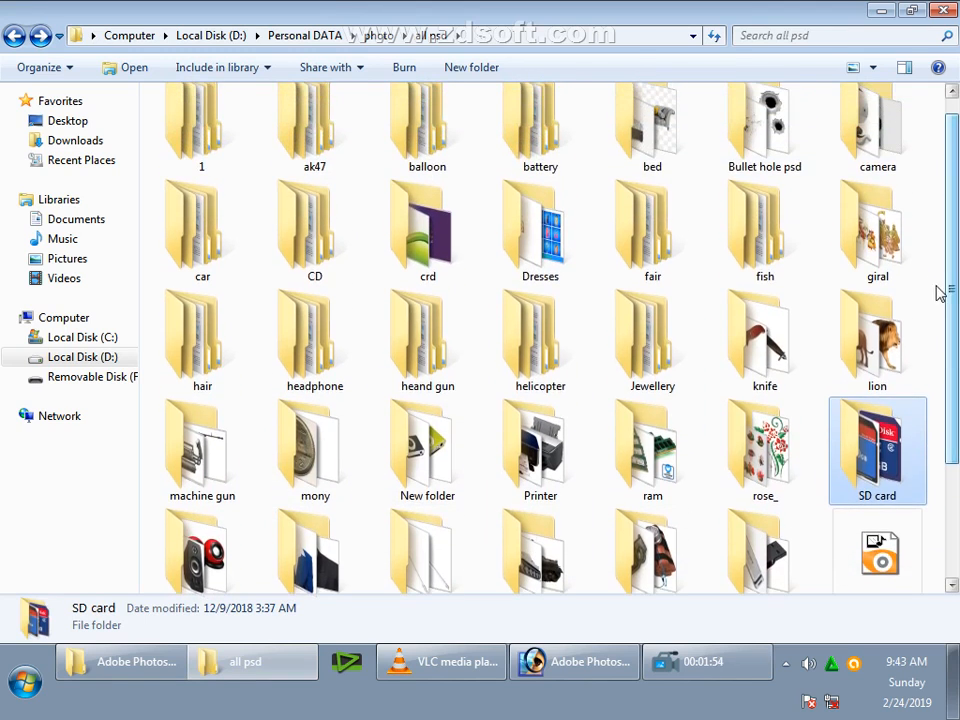
double_click(896, 253)
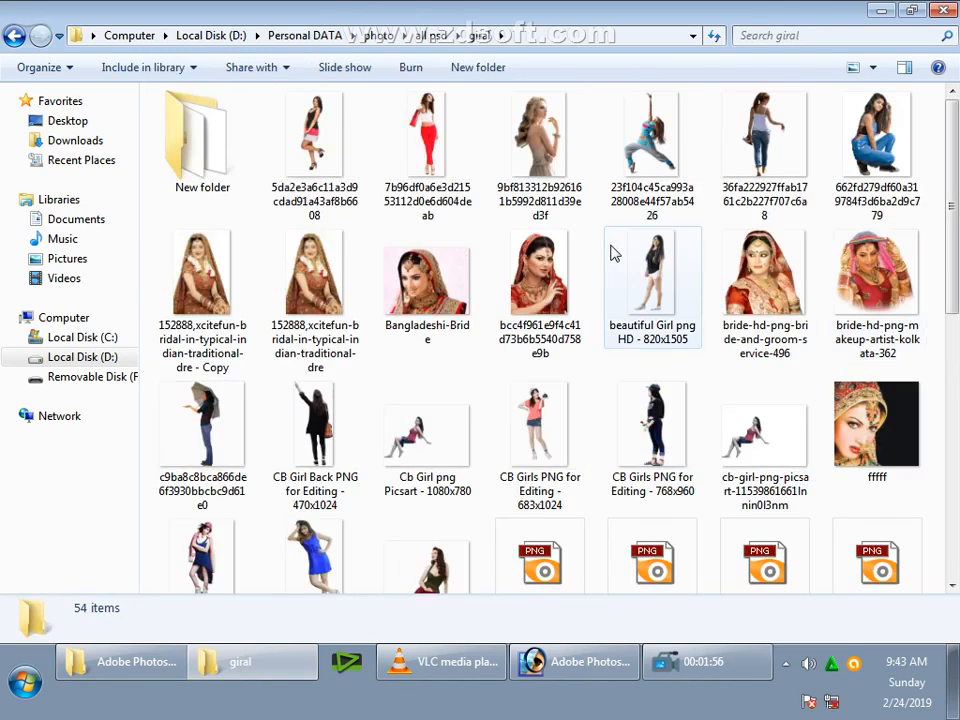
left_click_drag(957, 250, 957, 268)
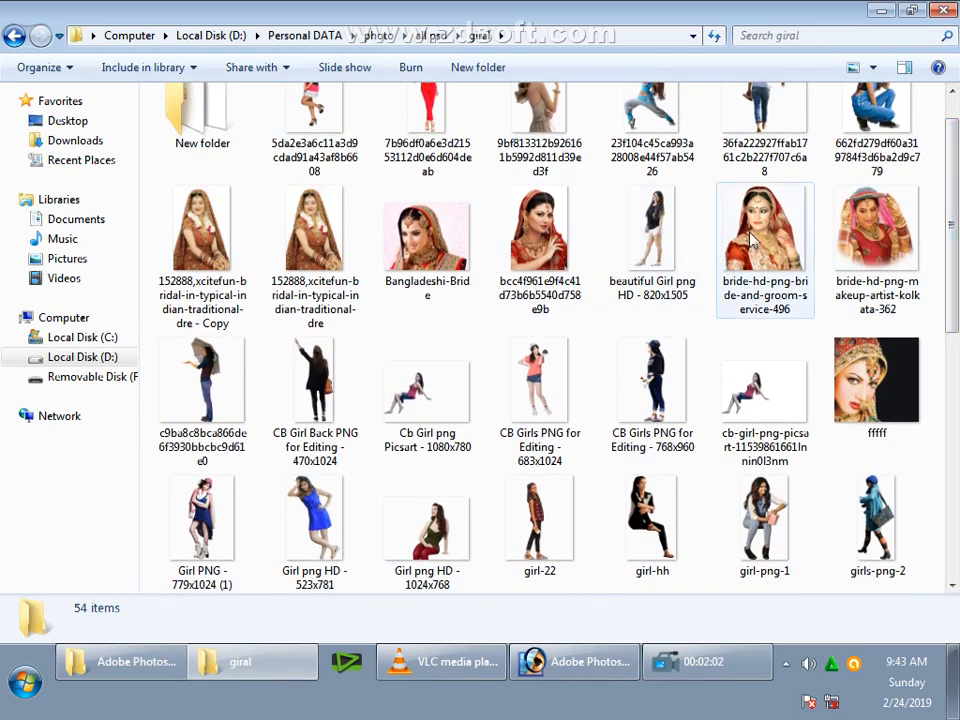
left_click_drag(754, 240, 480, 500)
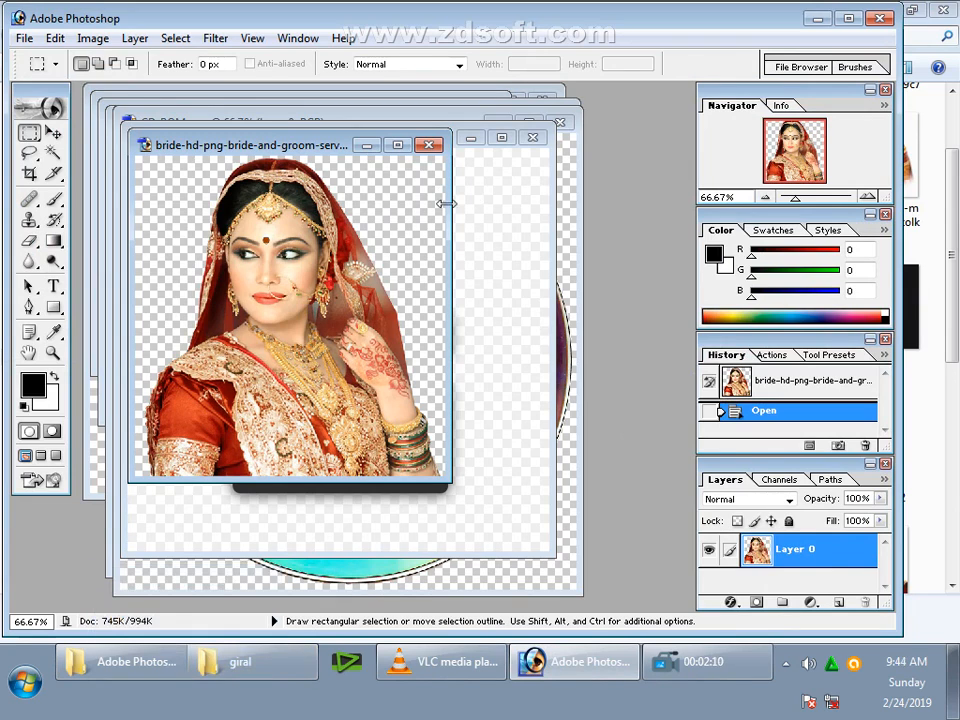
key("ctrl+n")
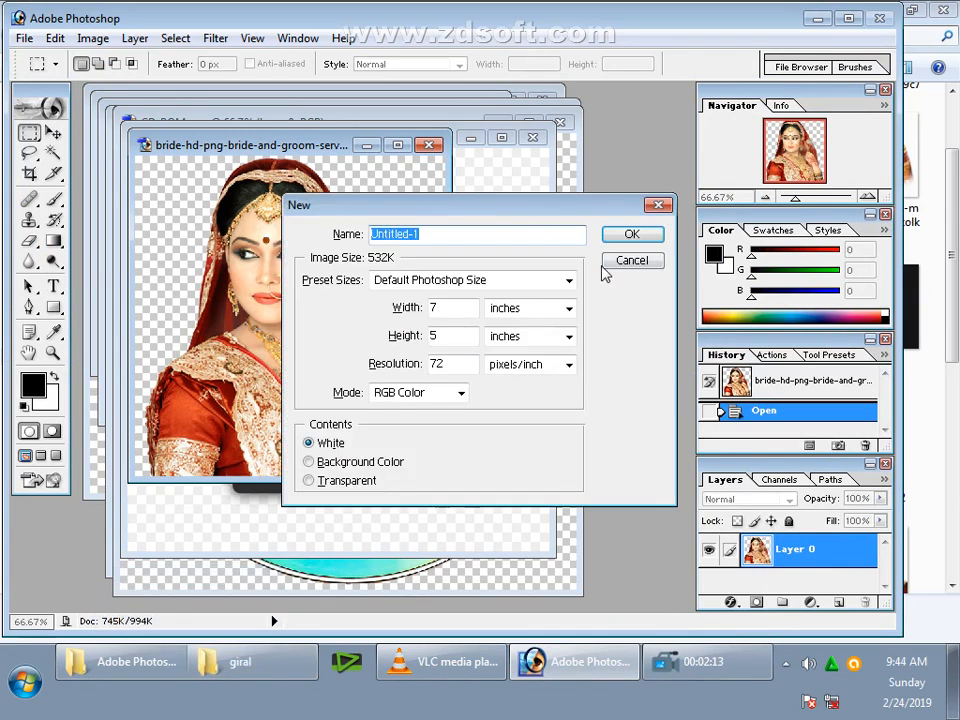
left_click(626, 235)
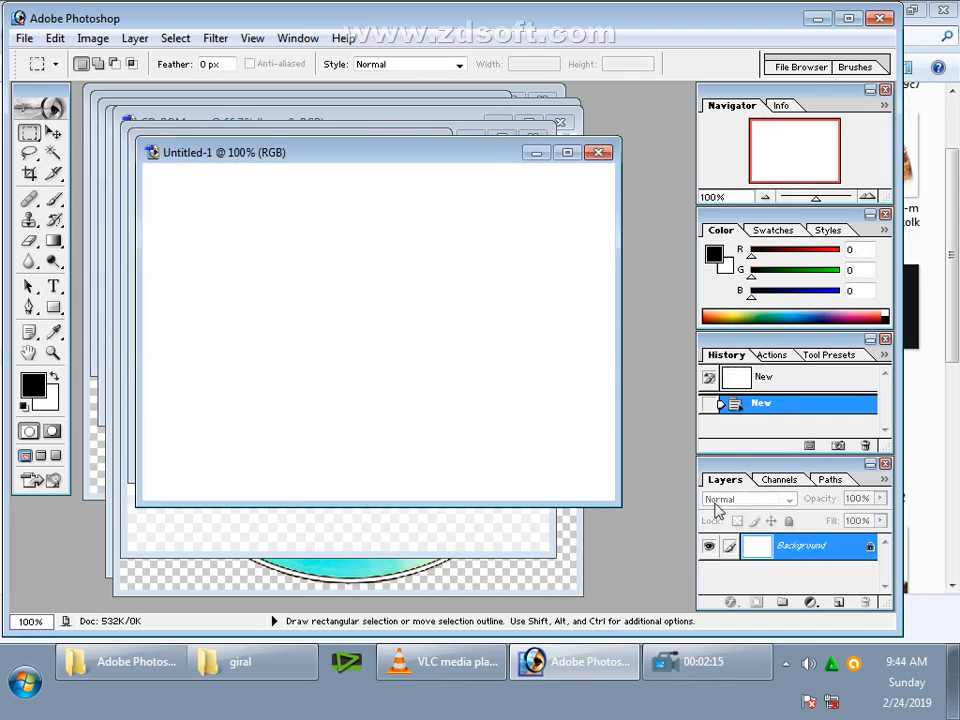
left_click(601, 154)
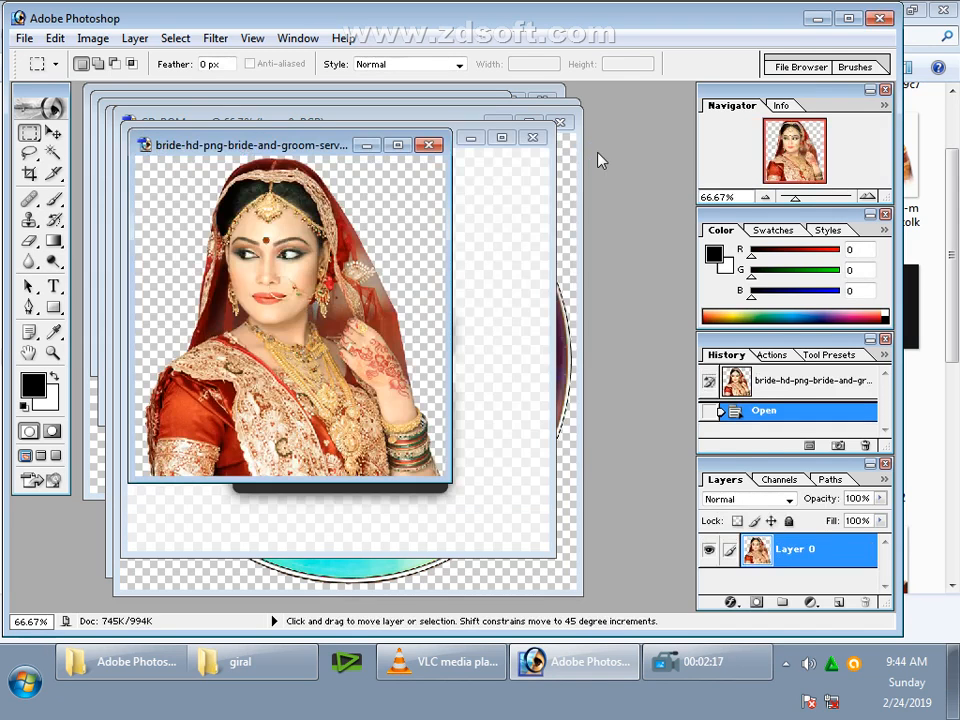
Create a transparent 7 x 5 inch RGB document at 72 pixels/inch and add a new layer set to it.
key("ctrl+n")
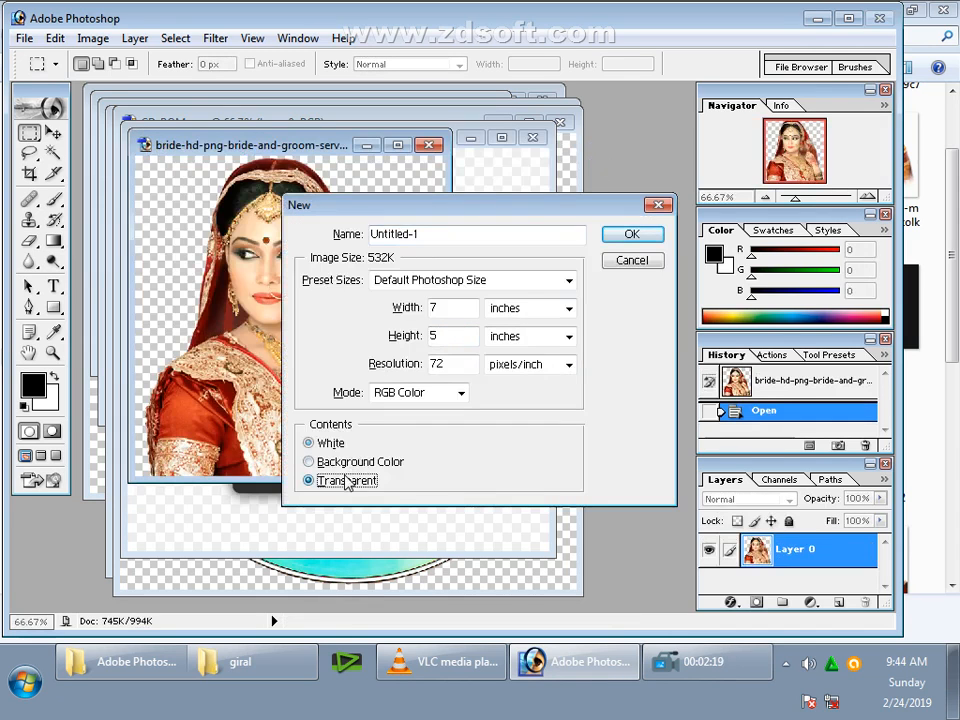
left_click(628, 235)
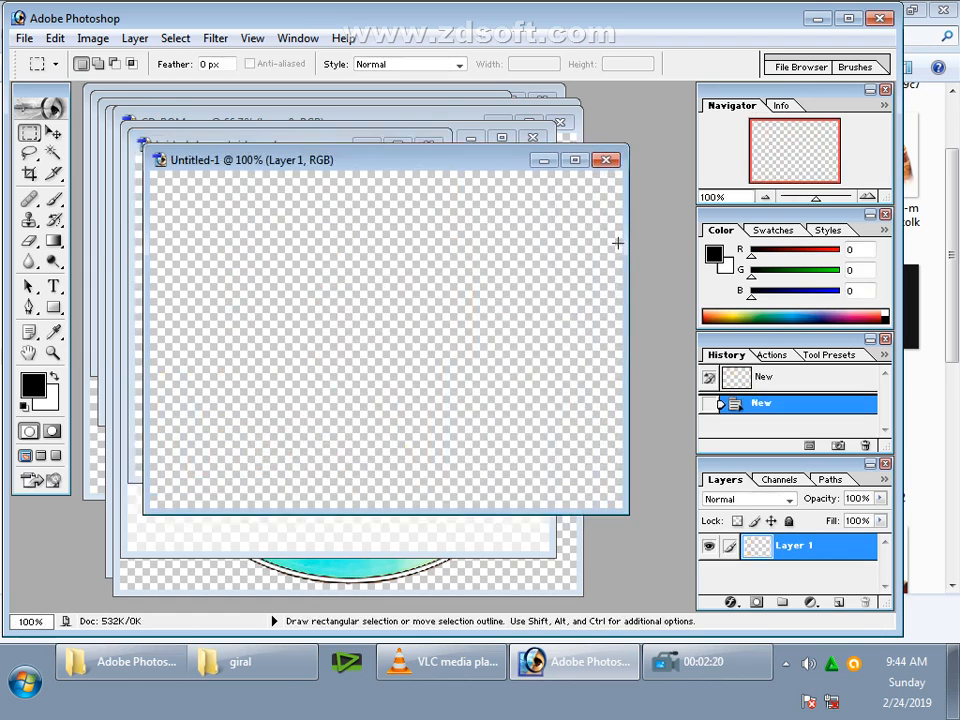
left_click(785, 604)
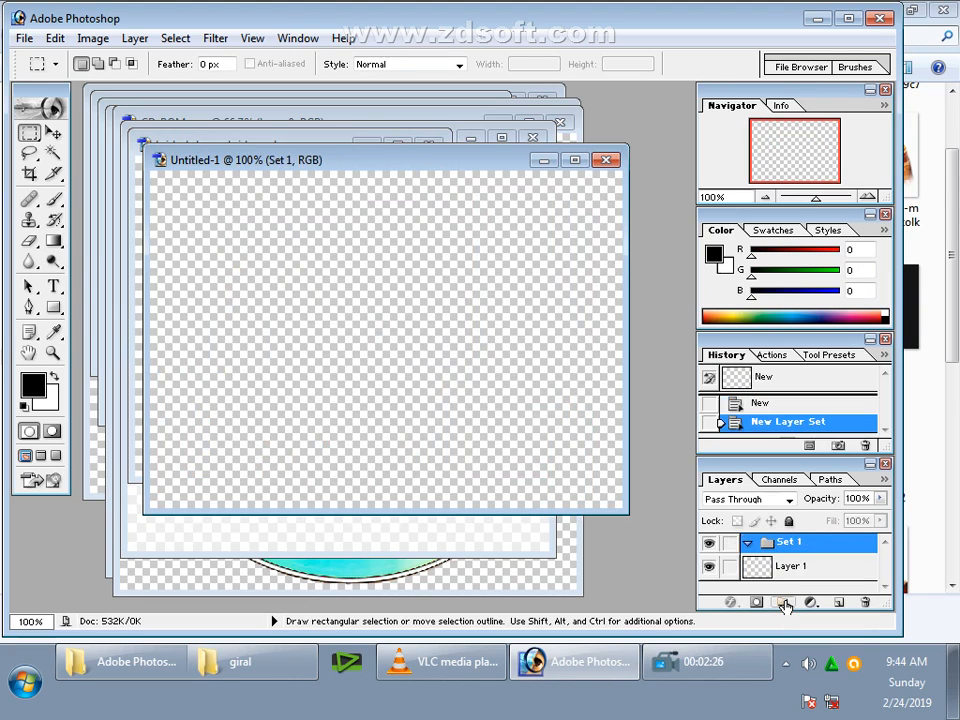
Move the blank document aside, minimize the bride, memory card, CD and flash drive images, and bring the red swirl background forward.
left_click_drag(400, 160, 436, 238)
left_click(320, 156)
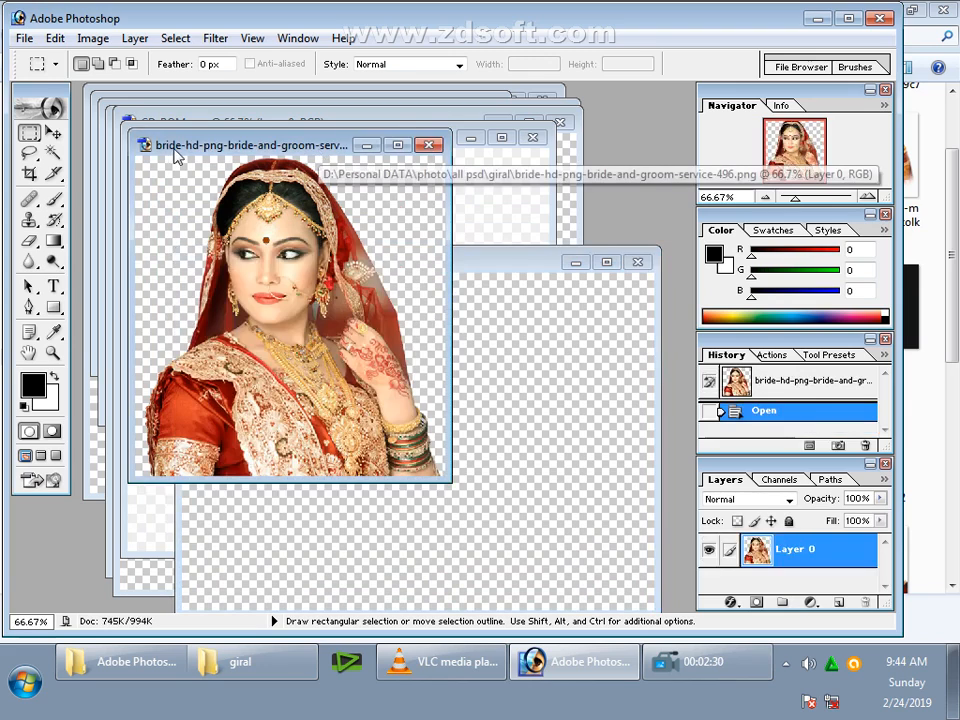
left_click(369, 146)
left_click(496, 124)
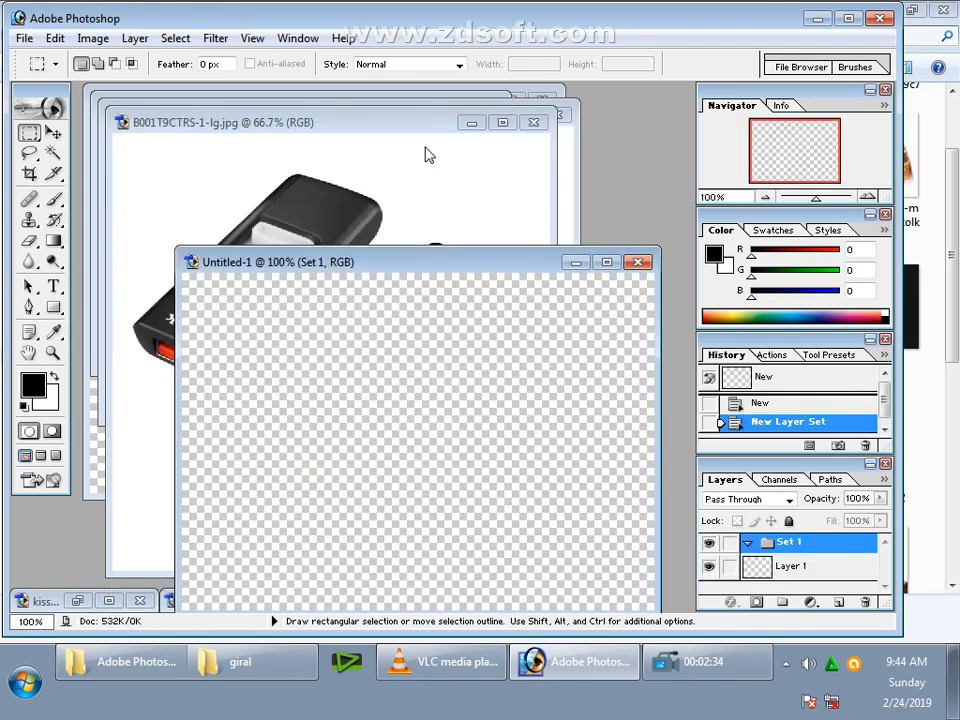
left_click(471, 124)
left_click(484, 124)
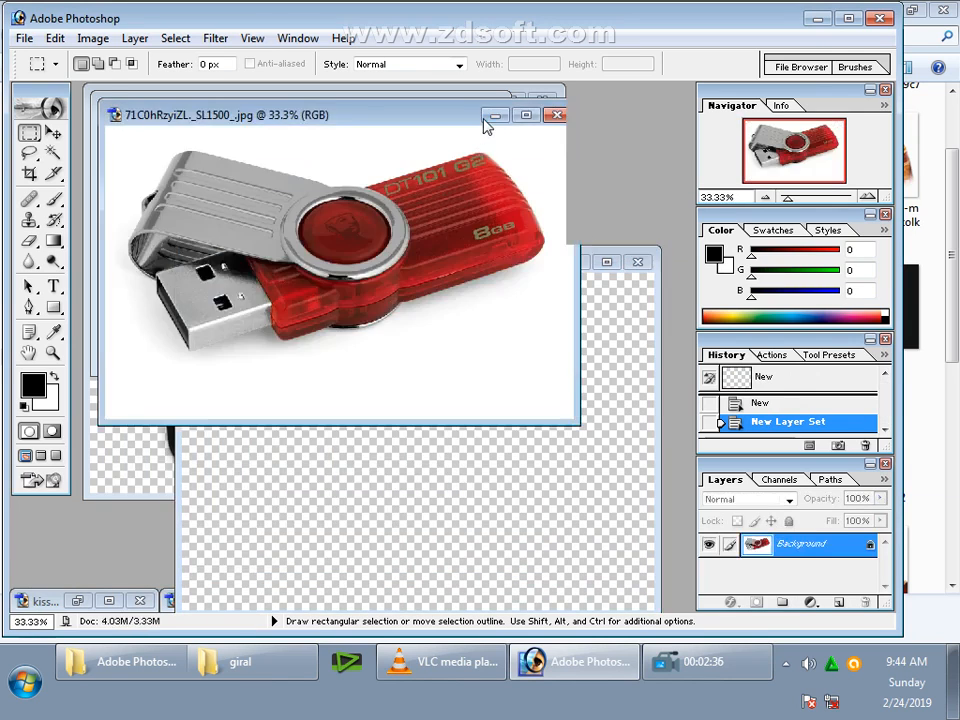
left_click(491, 111)
left_click(388, 110)
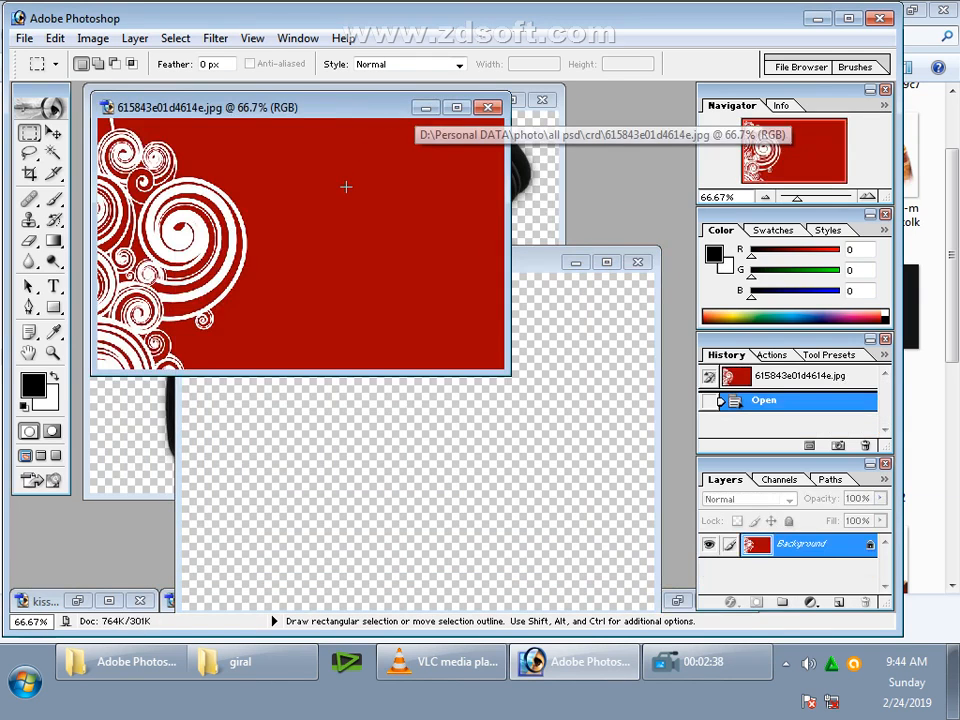
Copy the red swirl background into the blank document with the Move tool and stretch it with Free Transform to fill the canvas.
left_click(52, 131)
left_click_drag(186, 170, 292, 344)
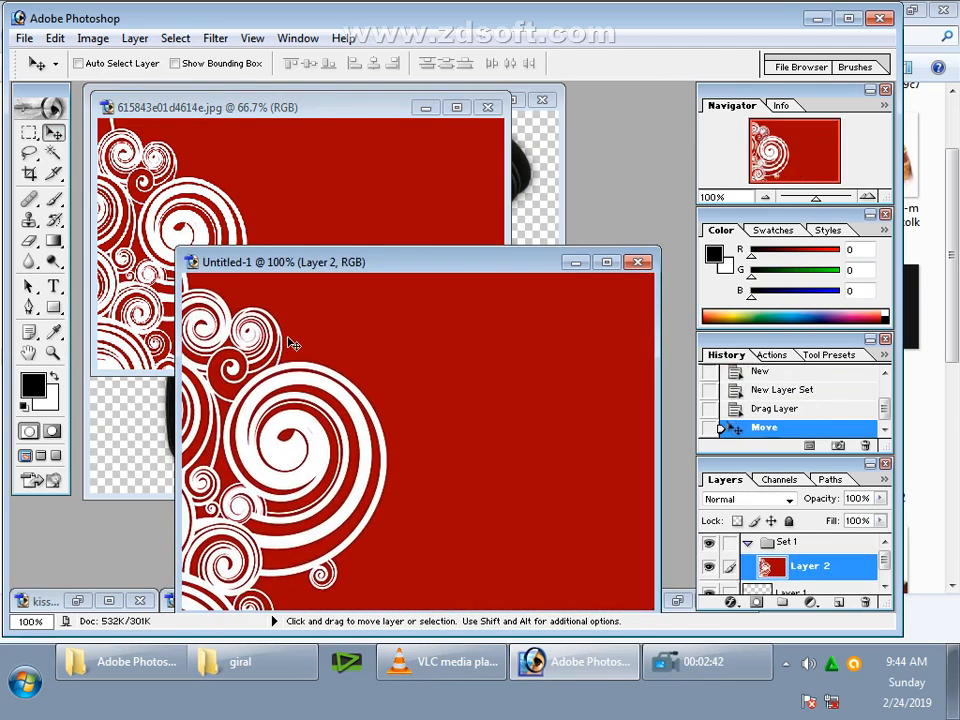
key("ctrl+t")
left_click_drag(260, 307, 434, 408)
left_click_drag(325, 368, 203, 345)
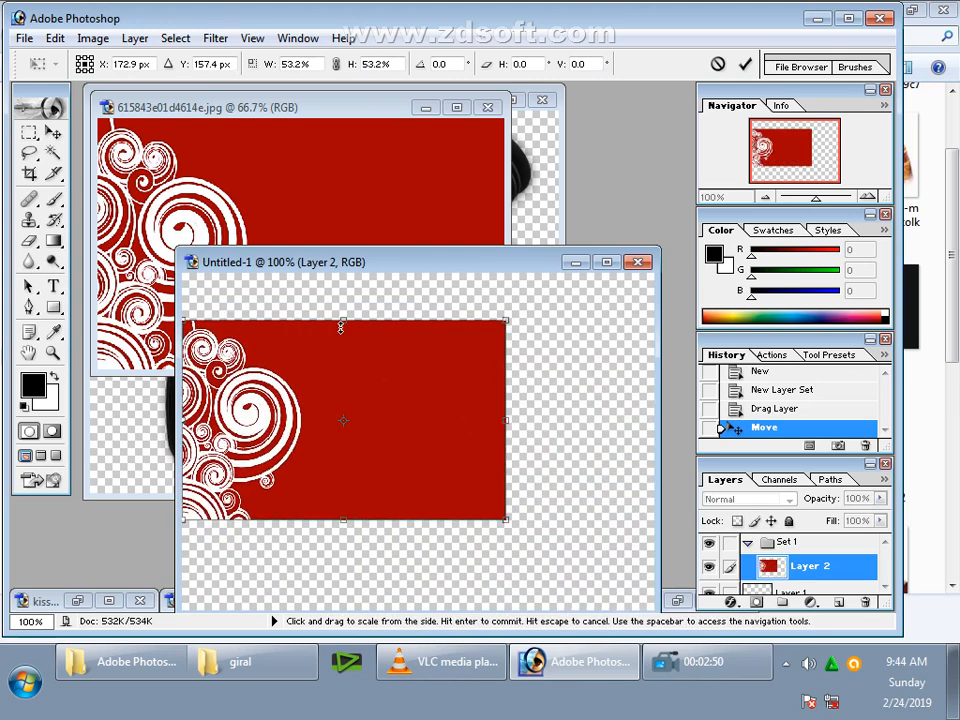
left_click_drag(343, 323, 334, 278)
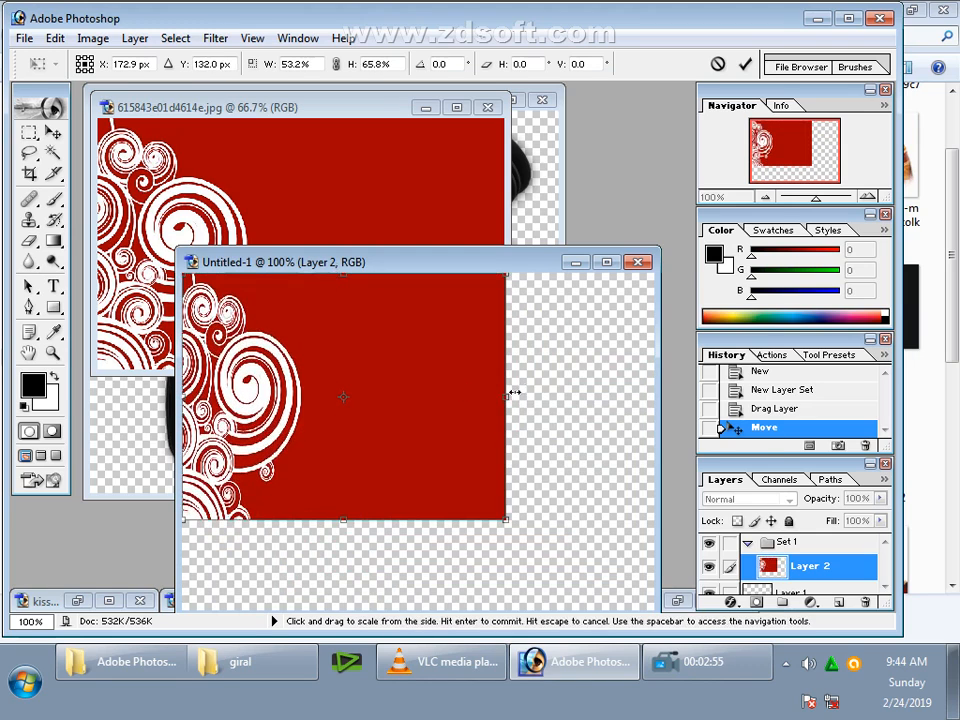
left_click_drag(507, 397, 655, 398)
left_click_drag(419, 517, 428, 603)
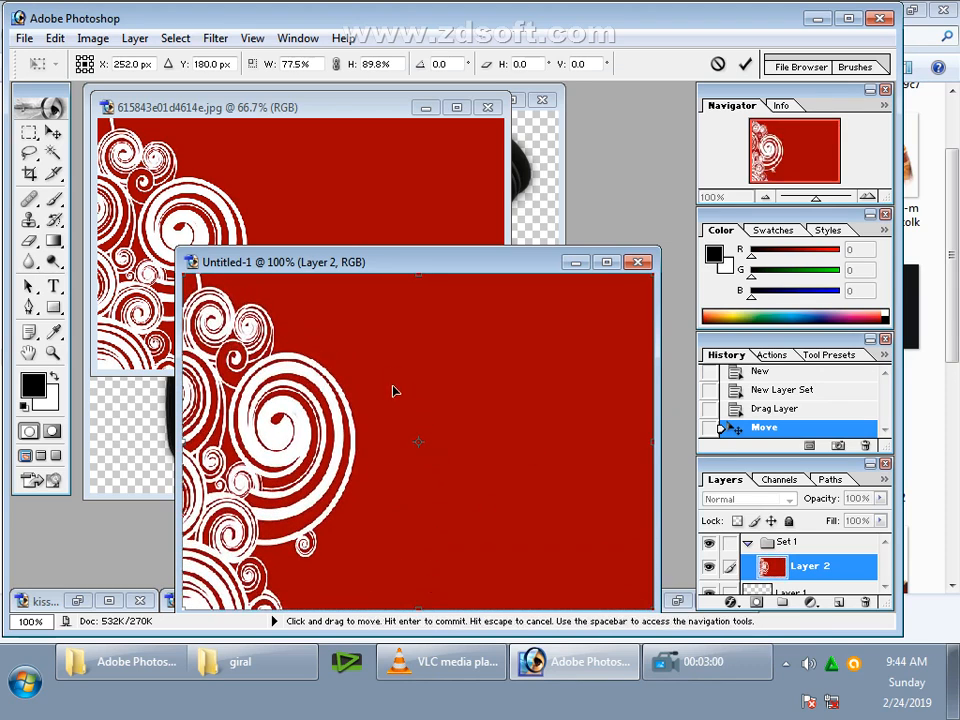
double_click(399, 262)
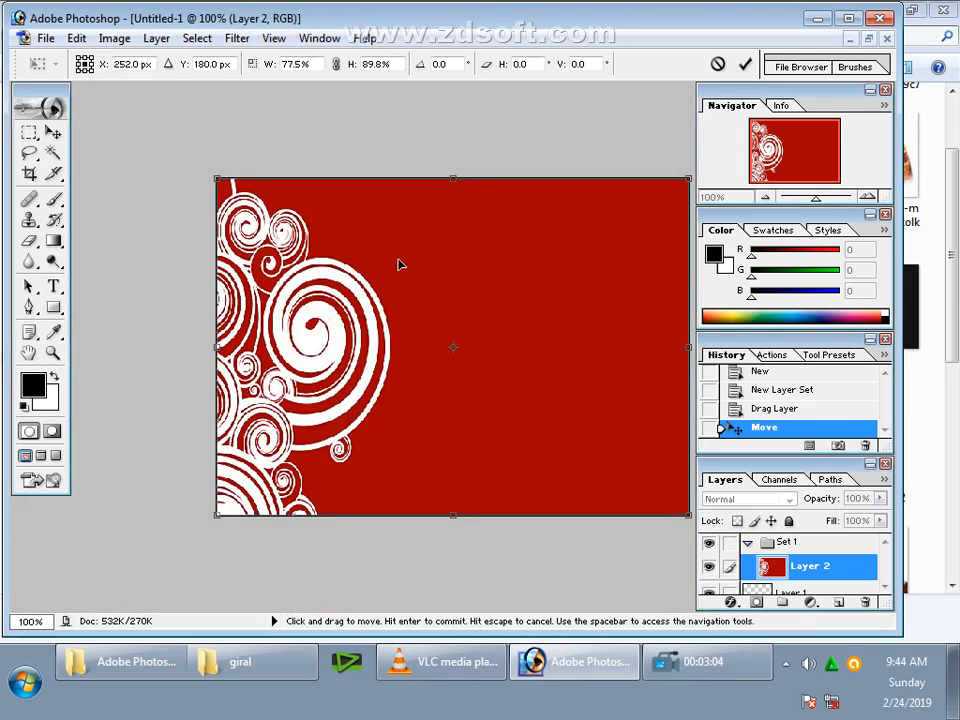
key("Return")
Cycle the screen modes back to the windowed view and close the source image 615843e01d4614e.jpg.
key("f")
key("f")
key("f")
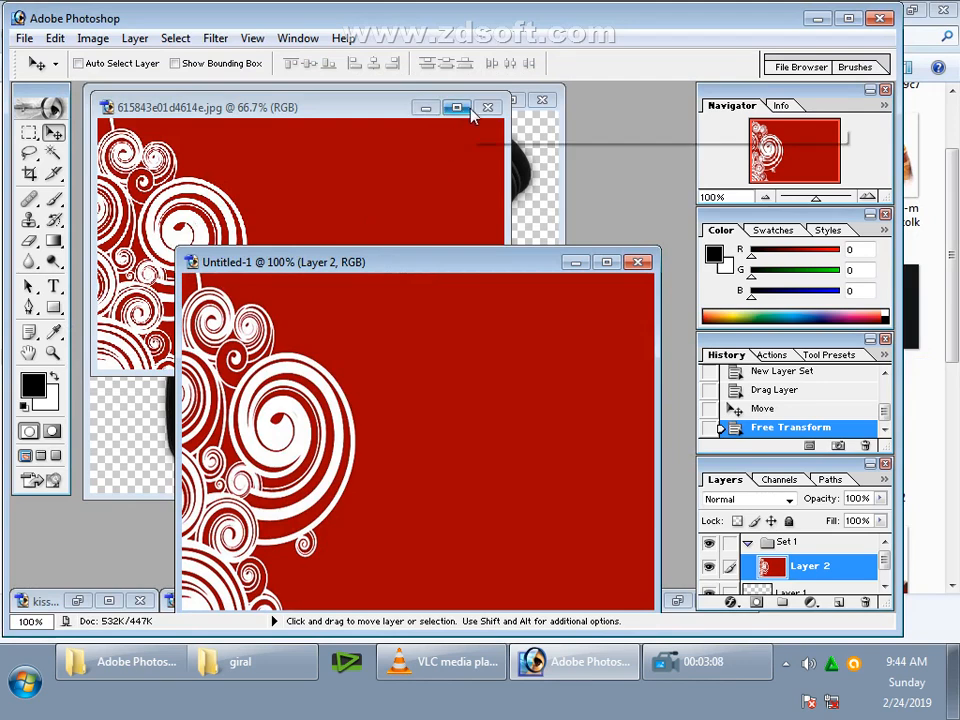
left_click(487, 107)
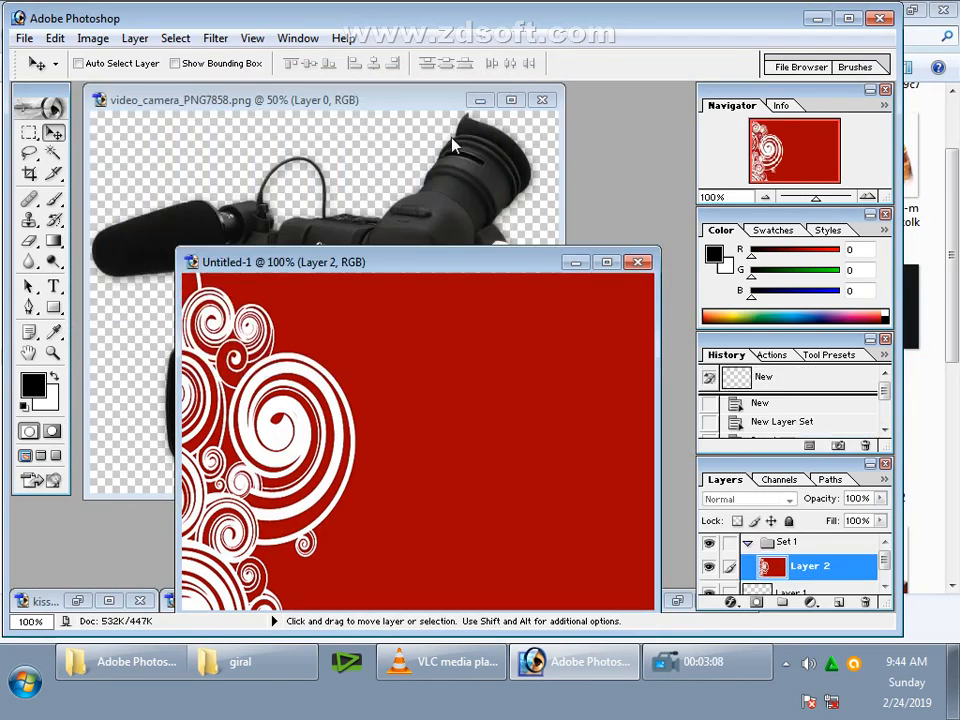
Copy the video camera image into the Untitled-1 card document and maximize that document's window.
left_click_drag(358, 110, 319, 105)
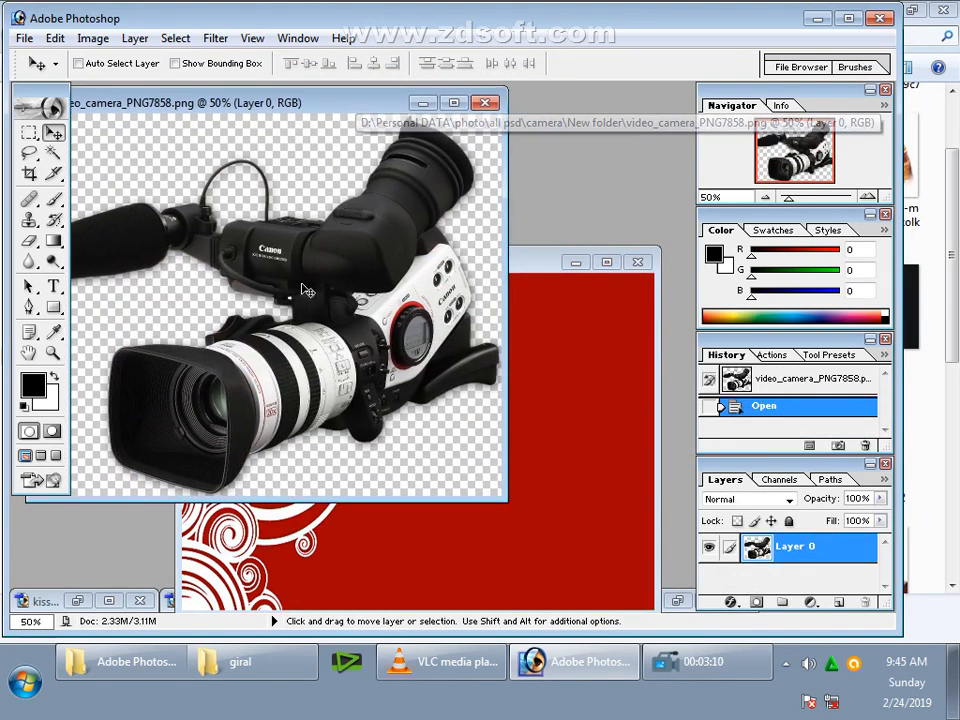
left_click_drag(314, 271, 503, 311)
double_click(457, 256)
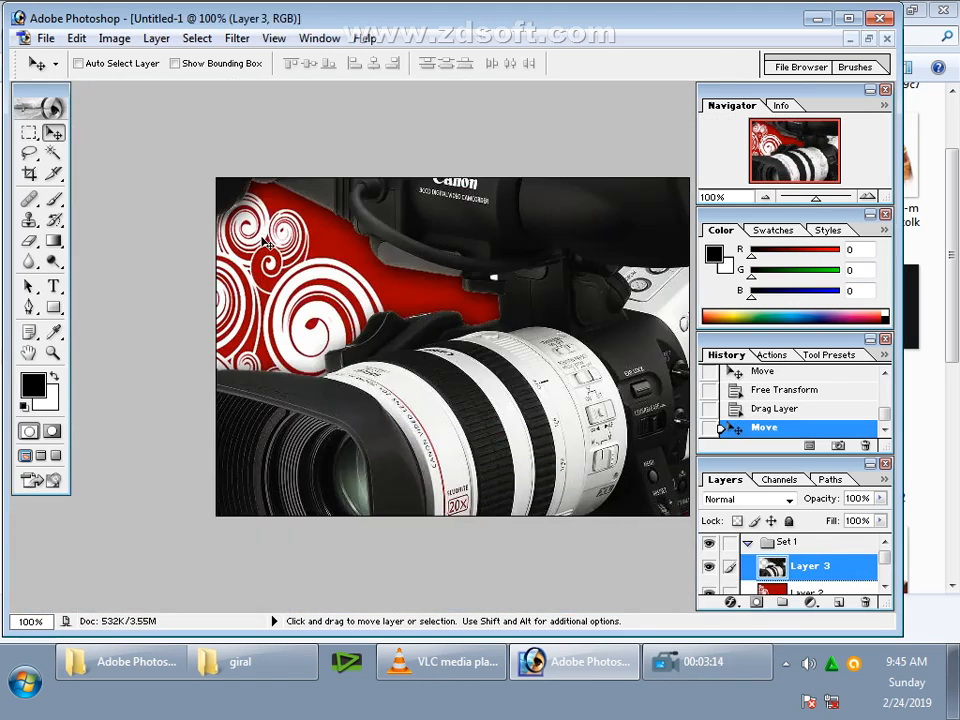
Shrink the video camera proportionally with Free Transform and place it in the lower right area of the card.
key("ctrl+t")
left_click_drag(264, 243, 415, 481)
left_click_drag(226, 162, 226, 227)
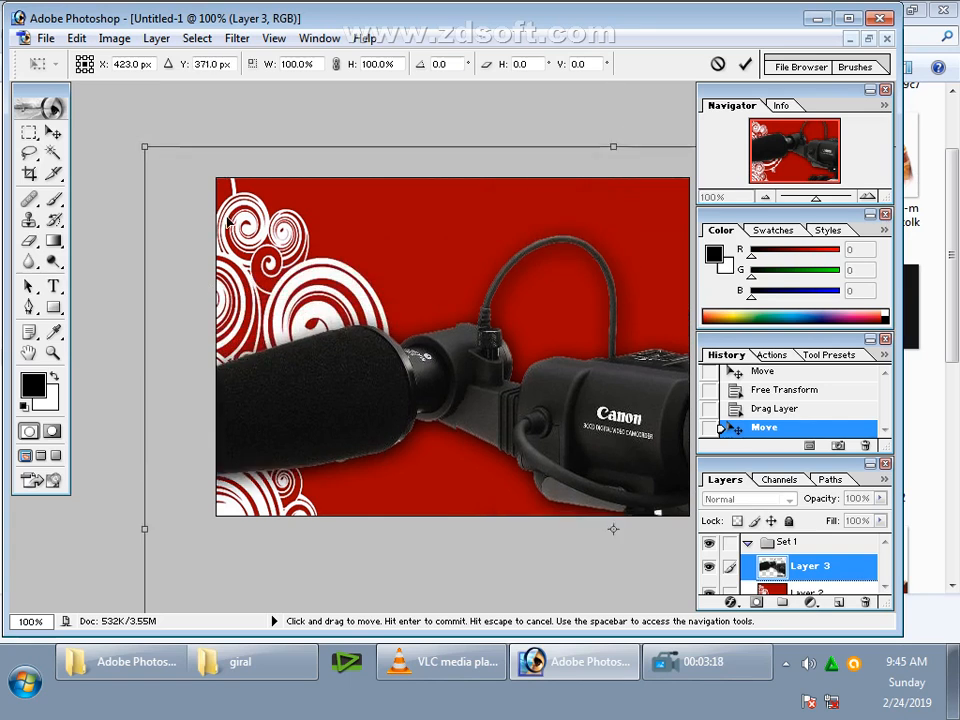
left_click_drag(163, 156, 462, 421)
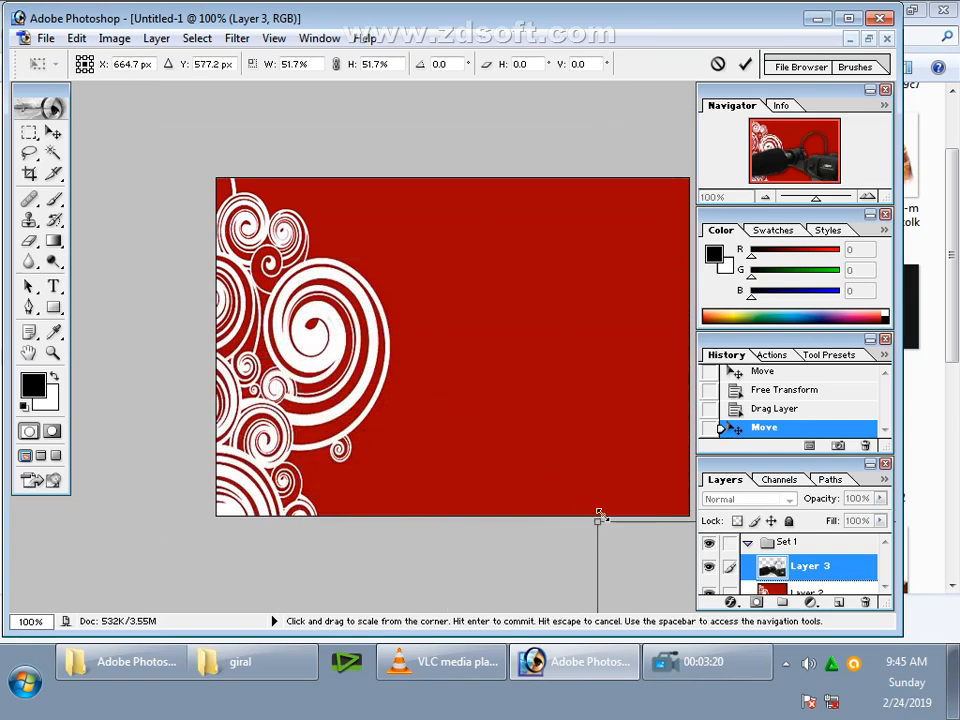
left_click_drag(639, 544, 242, 158)
left_click_drag(196, 118, 437, 369)
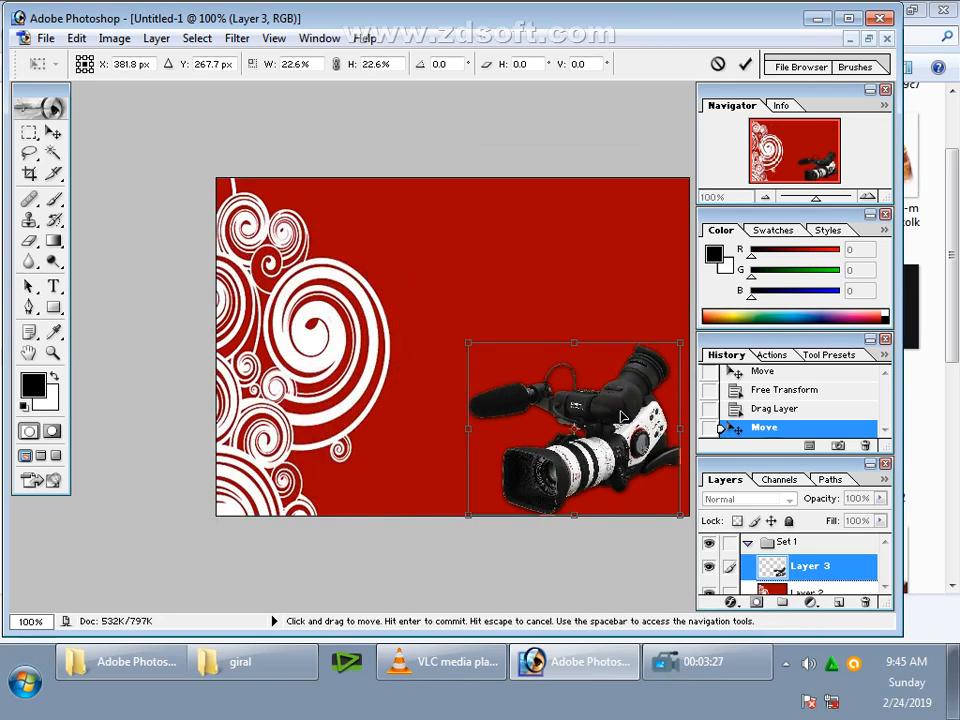
left_click_drag(621, 416, 451, 379)
left_click_drag(516, 312, 442, 362)
key("Return")
left_click_drag(368, 408, 566, 393)
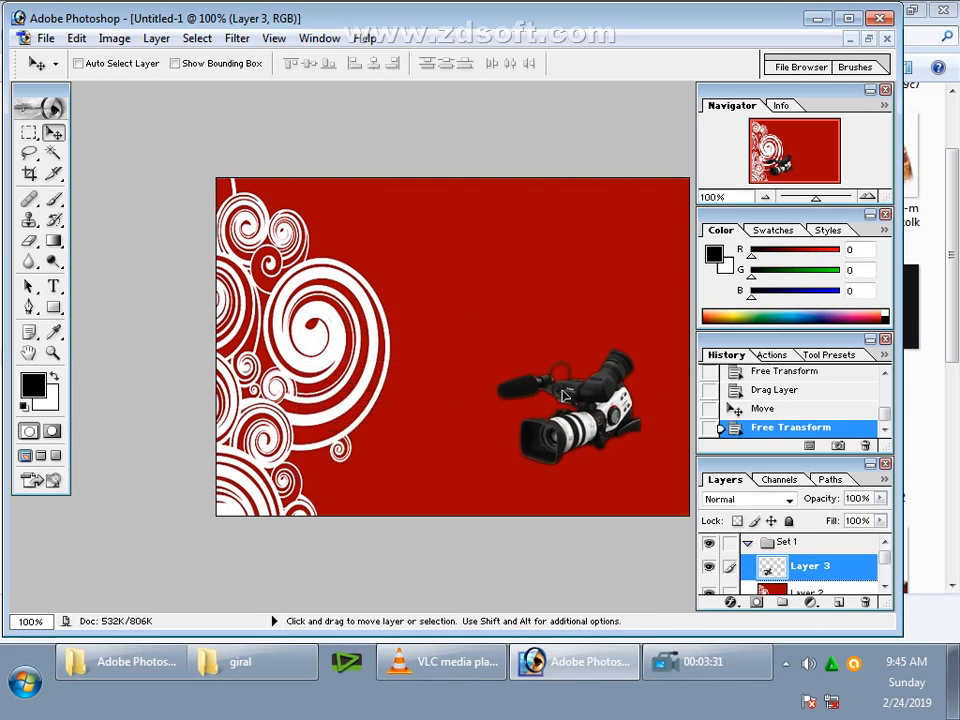
Select a wide strip along the card's upper edge and set the Brush's foreground colour to turquoise (R 11, G 239, B 193).
left_click(29, 132)
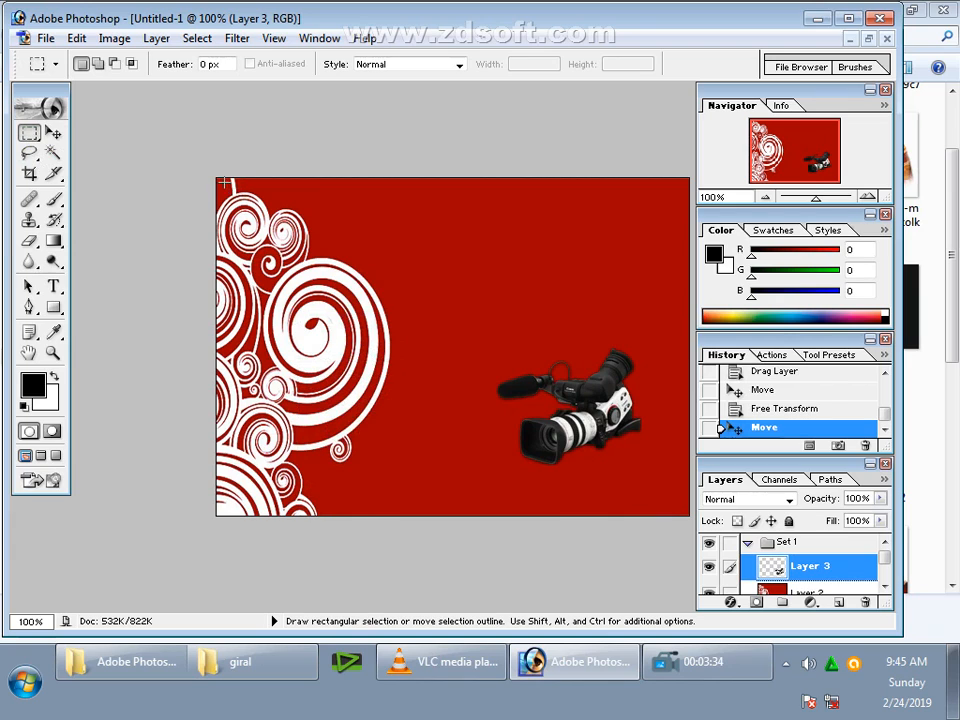
left_click_drag(696, 238, 692, 235)
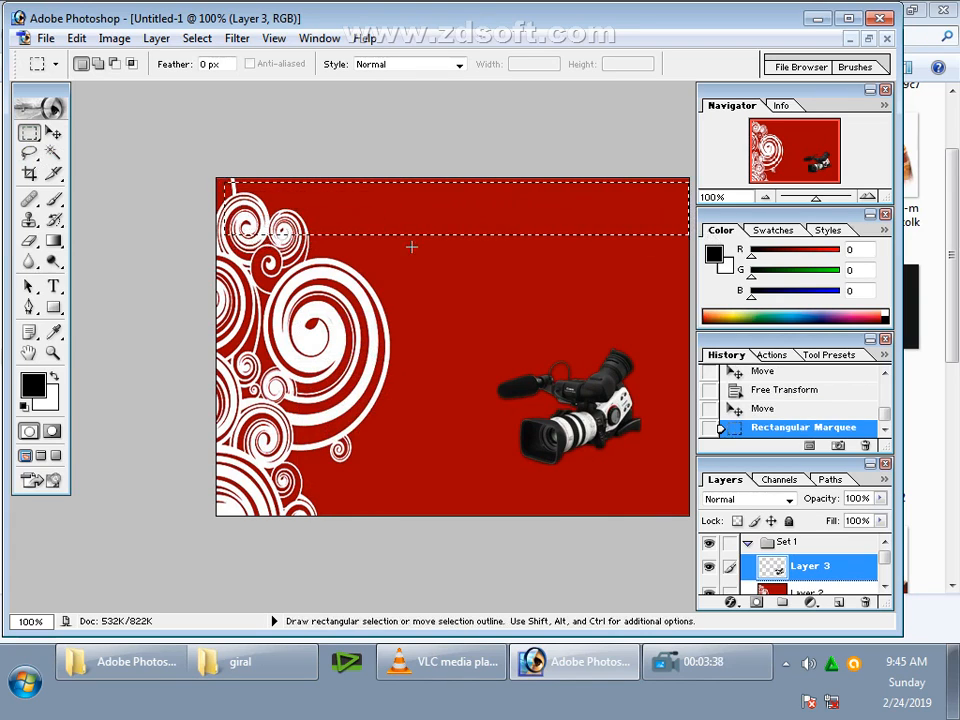
left_click(53, 199)
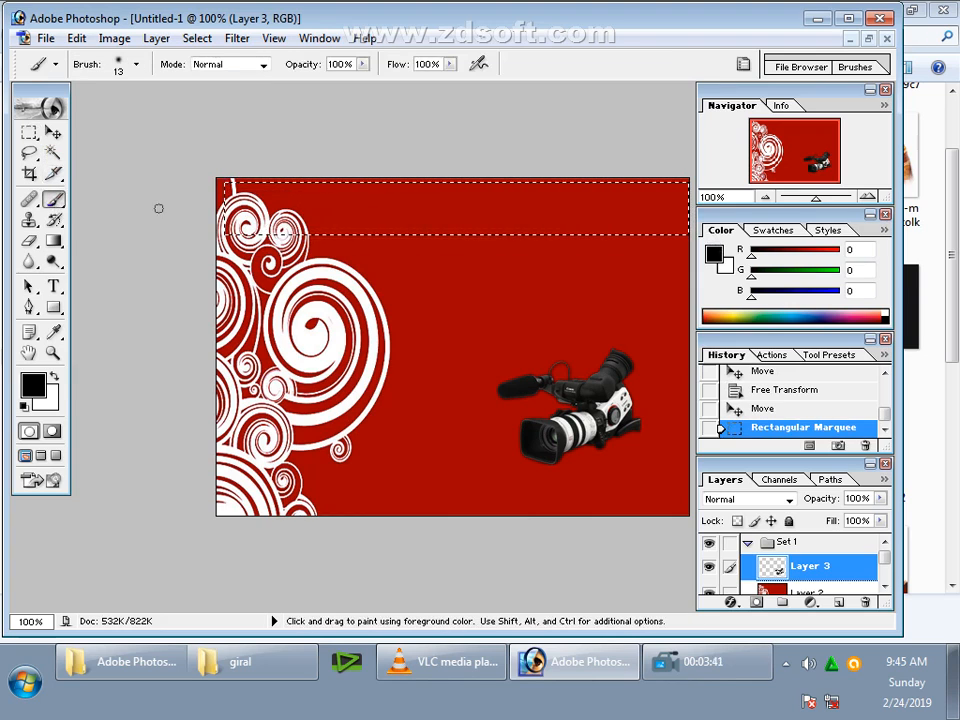
left_click(33, 384)
left_click(469, 386)
left_click(528, 368)
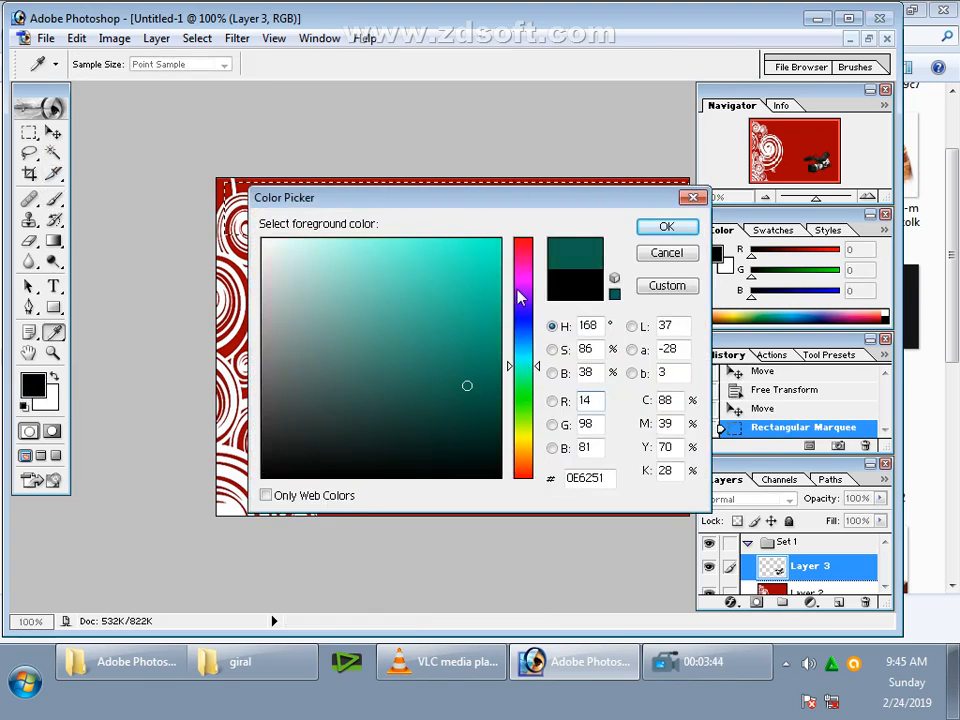
left_click(484, 257)
left_click(491, 253)
left_click(664, 230)
Enlarge the brush to 2500 px and paint the selected strip solid turquoise.
mouse_move(313, 205)
left_mouse_down()
mouse_move(402, 204)
mouse_move(480, 242)
mouse_move(648, 248)
left_mouse_up()
right_click(405, 205)
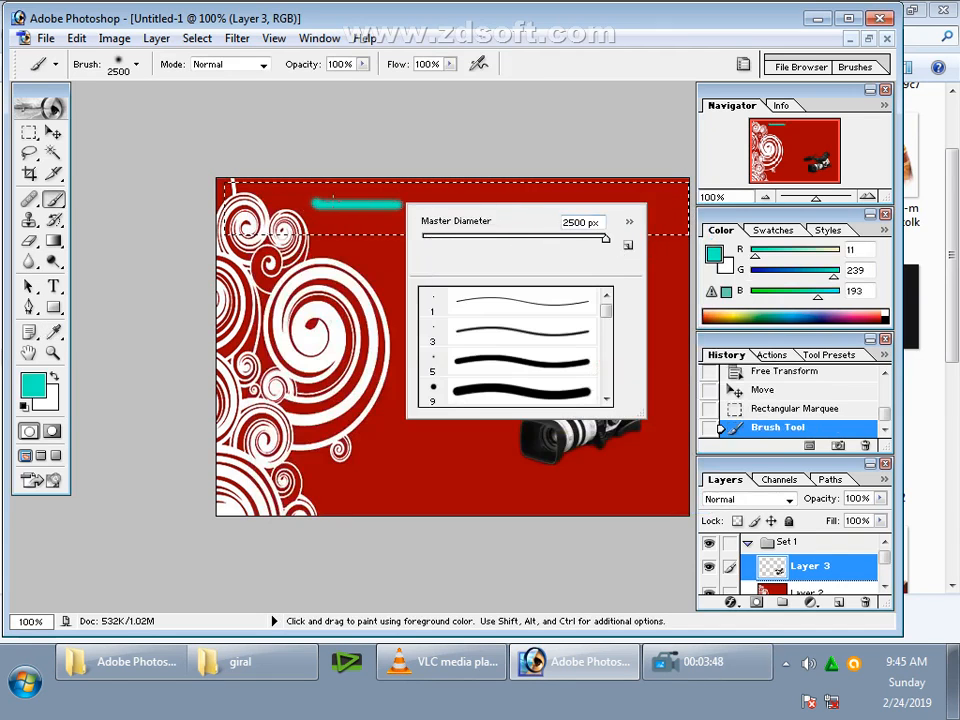
left_click(277, 198)
left_click(410, 198)
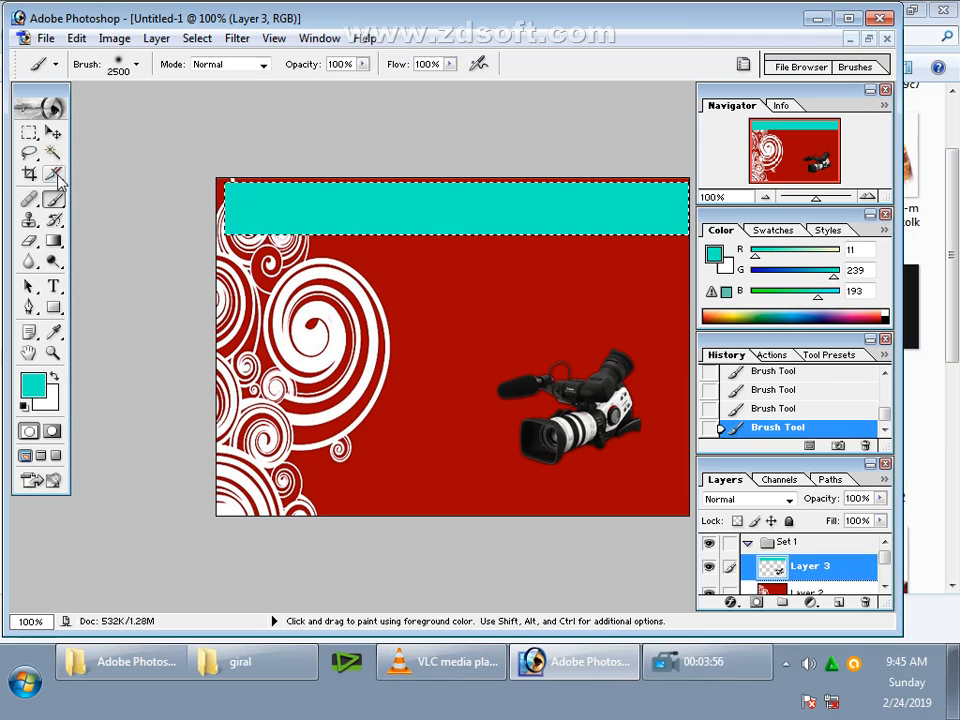
Add the movie center's business name as 12 pt text on the turquoise strip in near-black (R 18, G 19, B 19).
left_click(53, 286)
left_click(277, 199)
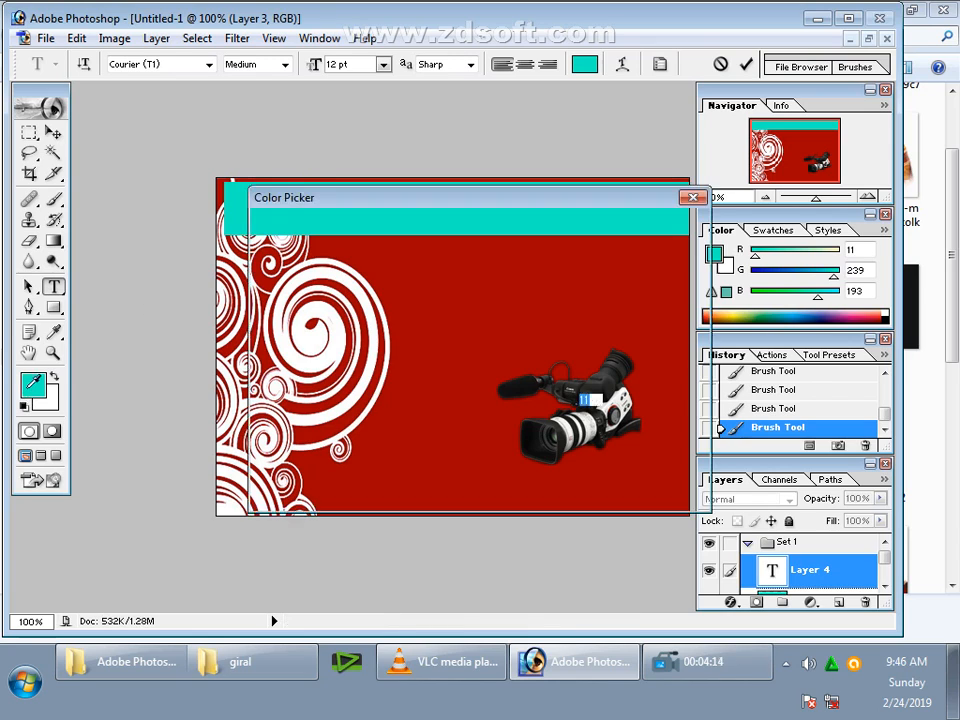
left_click(30, 390)
left_click(272, 456)
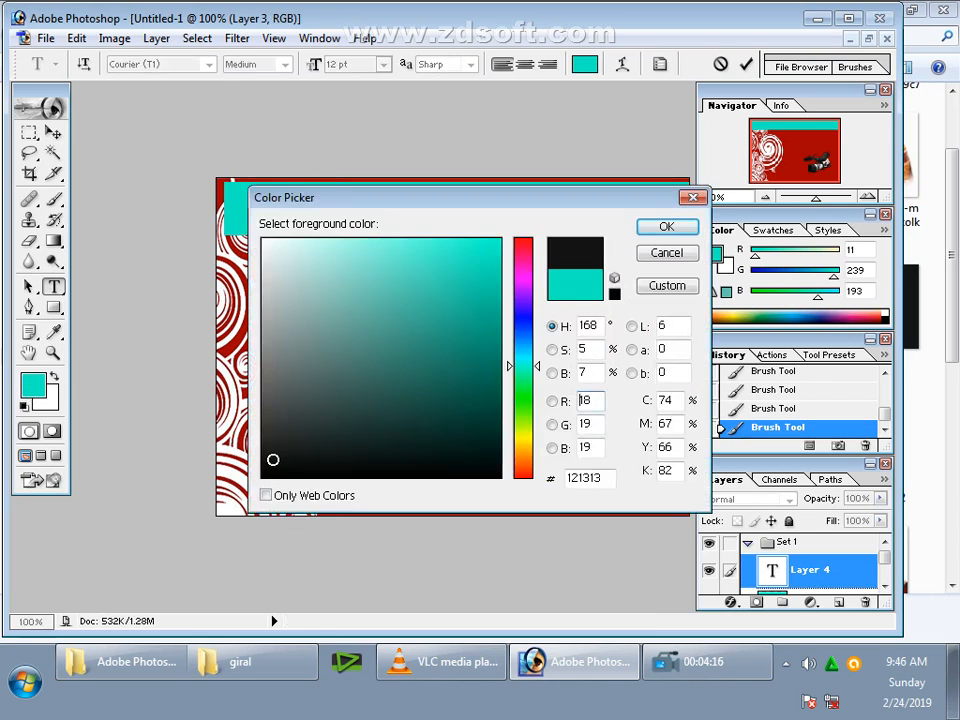
left_click(666, 226)
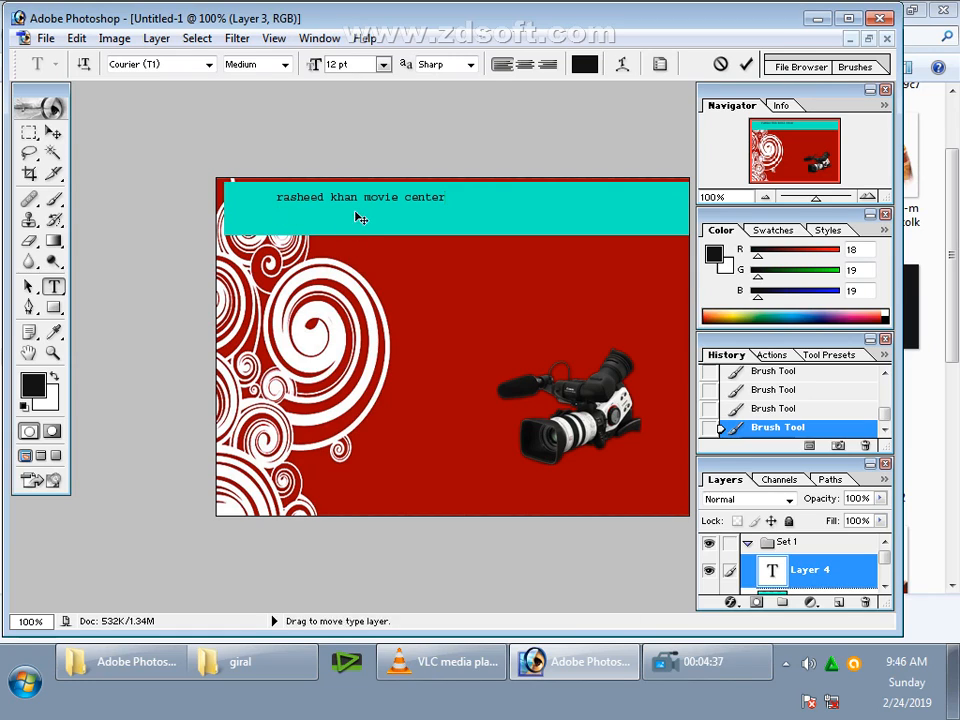
key("ctrl+t")
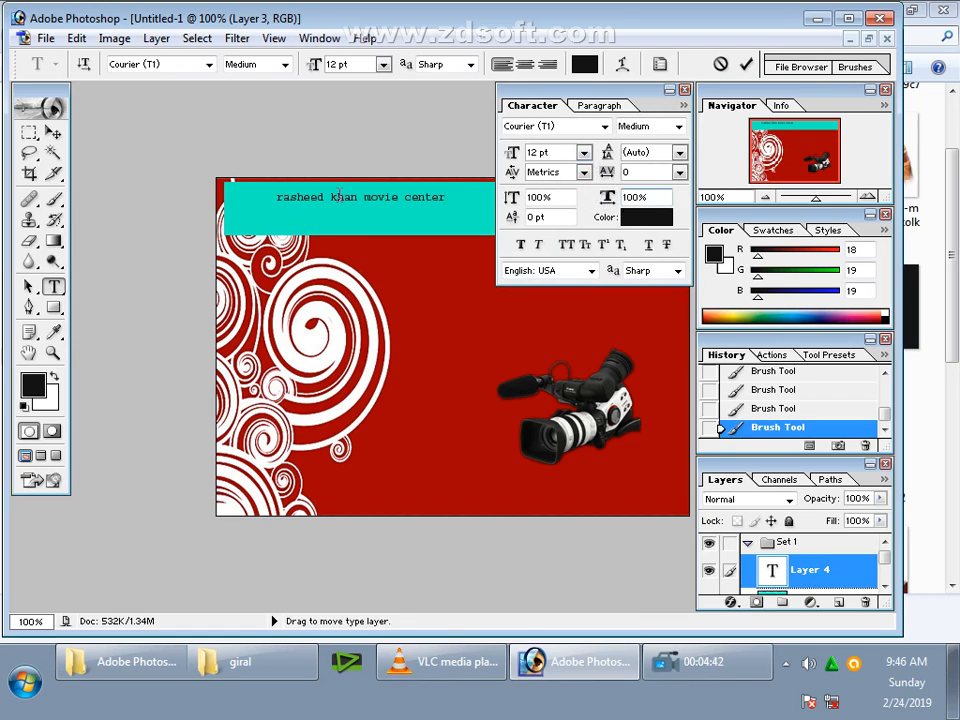
left_click(685, 89)
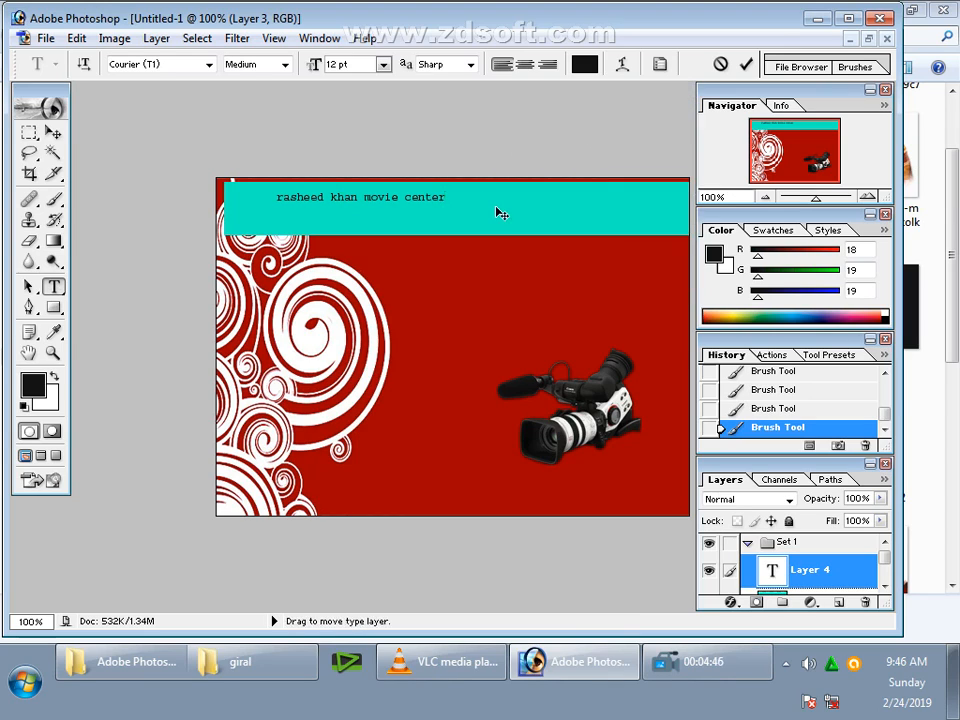
Set the size of the whole title text to 36 pt.
triple_click(385, 198)
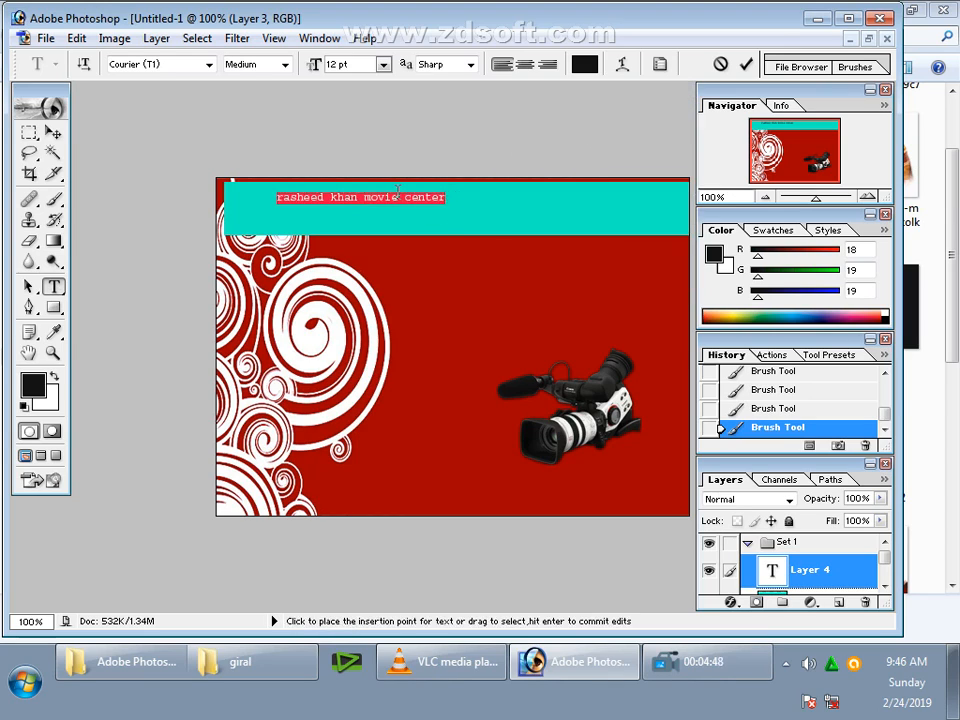
left_click(268, 66)
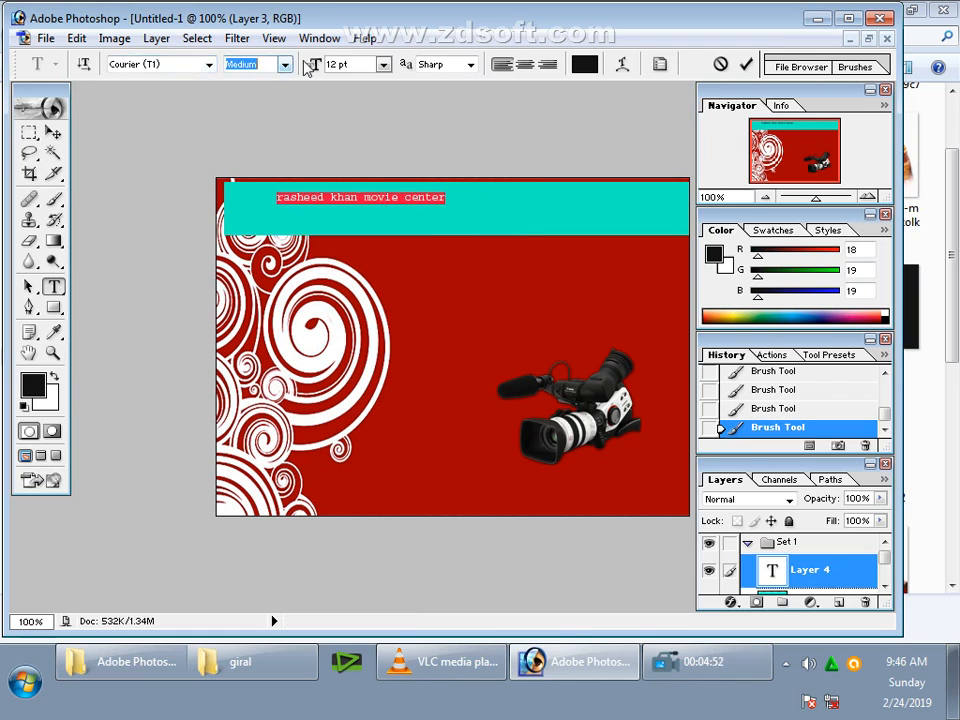
left_click(384, 65)
left_click(392, 176)
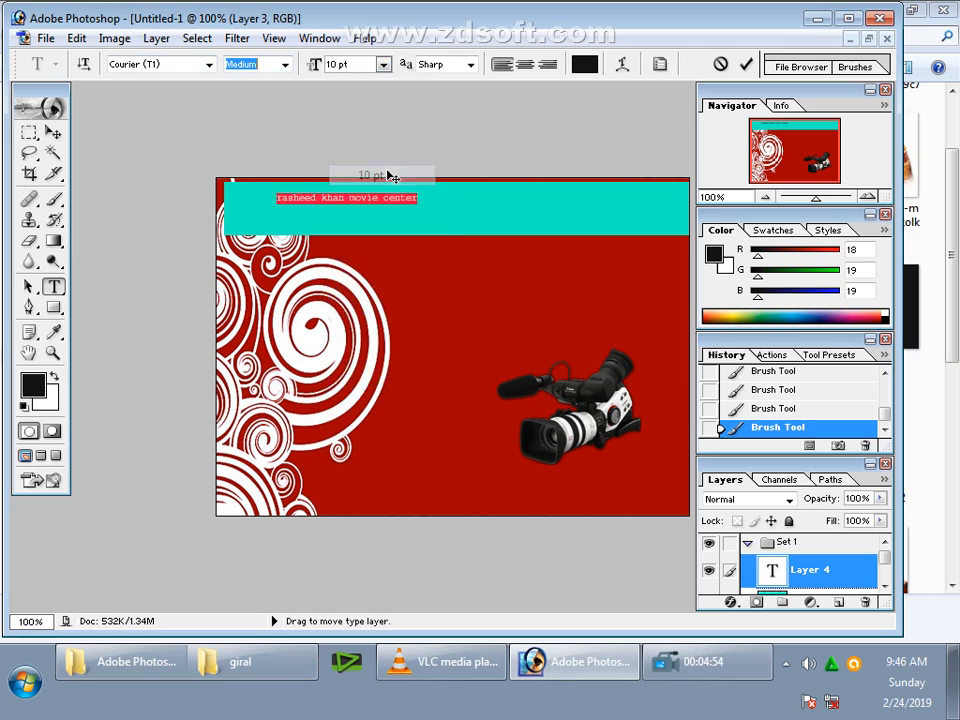
left_click(384, 65)
left_click(386, 321)
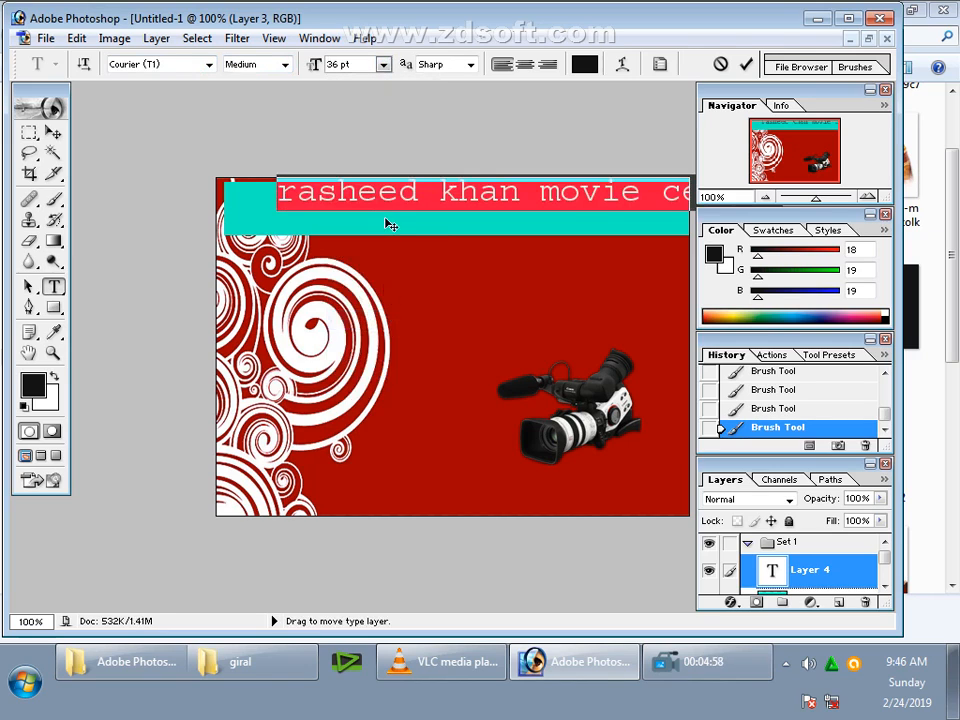
Commit the title text and move it down and slightly left, onto the turquoise strip.
left_click(314, 208)
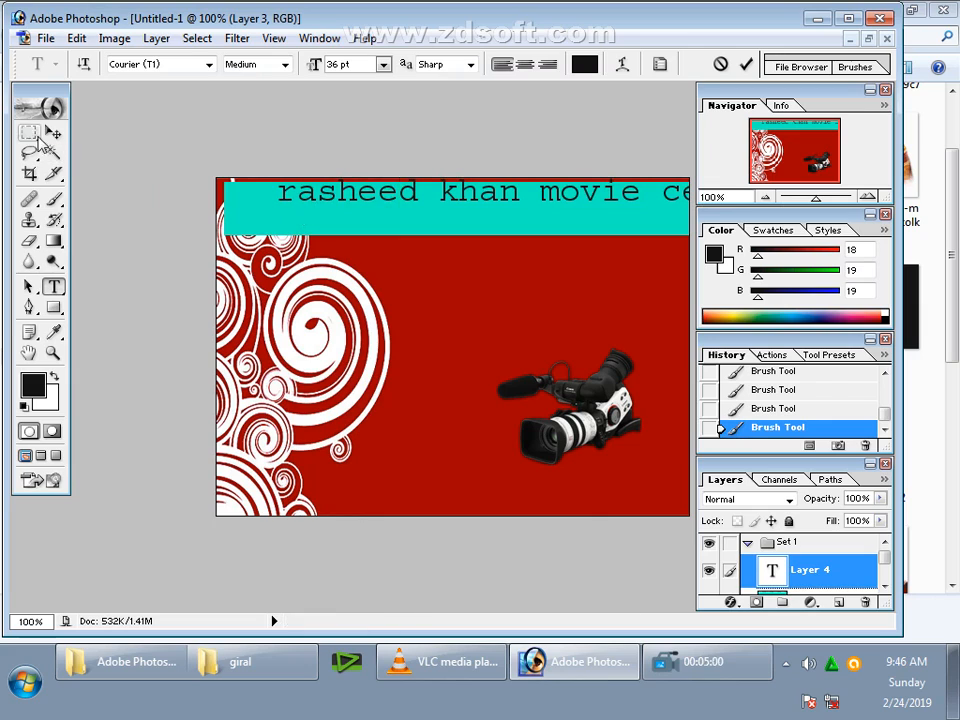
left_click(28, 352)
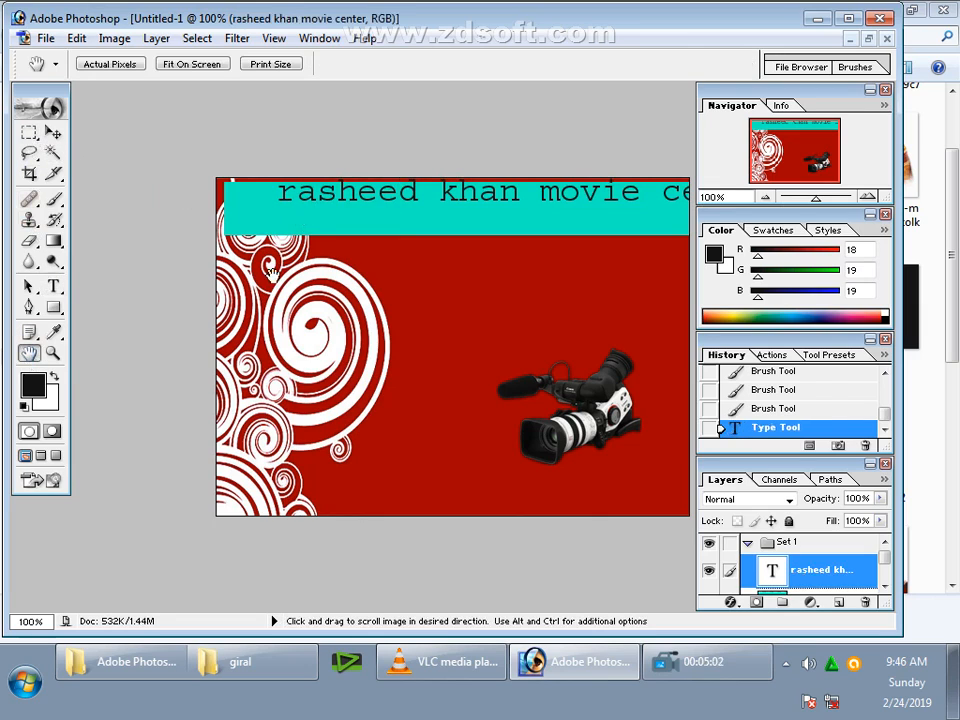
left_click(40, 107)
left_click(658, 207)
key("v")
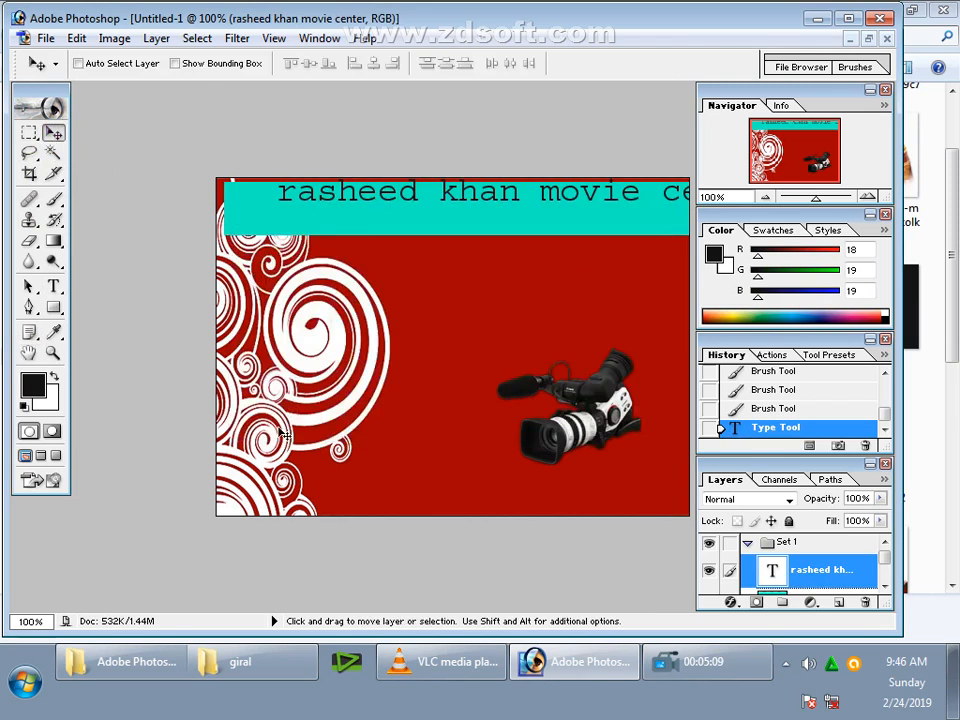
left_click_drag(506, 200, 487, 216)
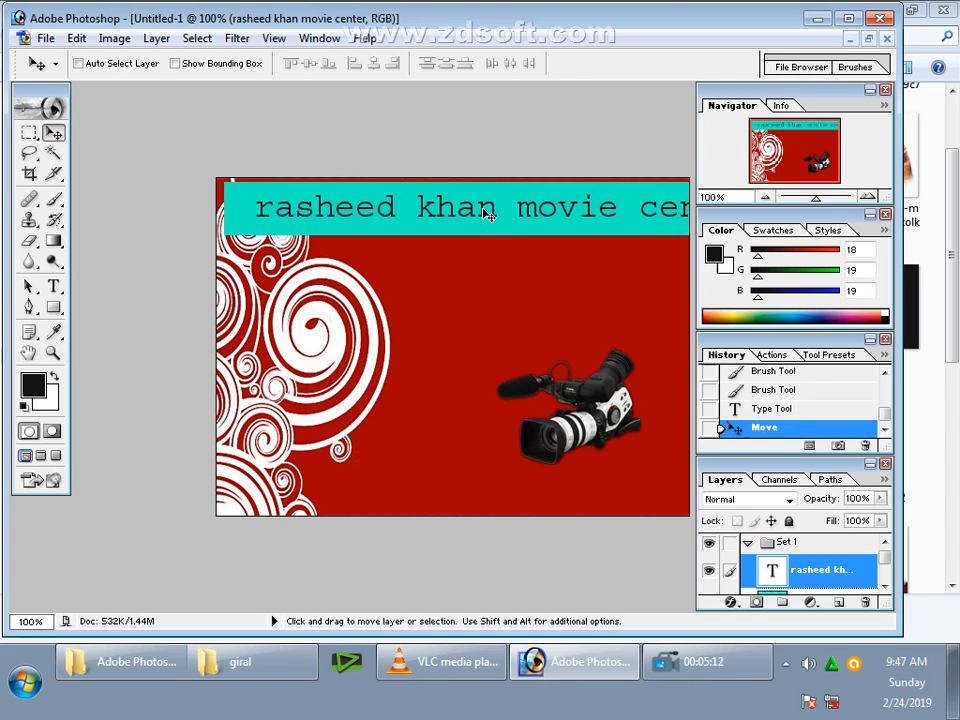
Free Transform the title to about 86% width and 171% height, and move it slightly left so it fits the strip.
key("ctrl+t")
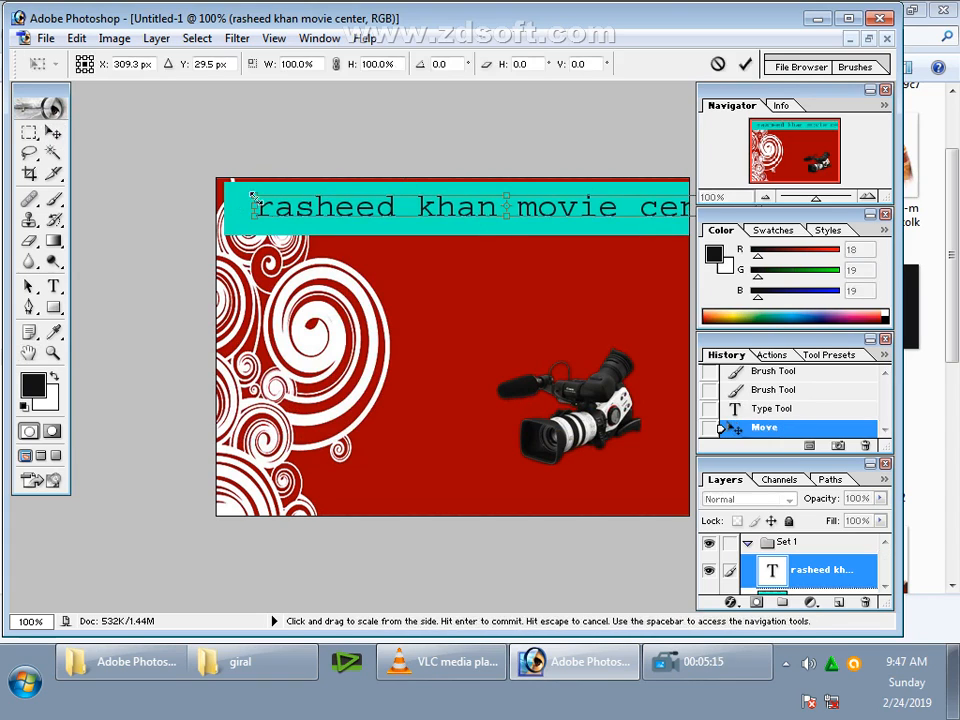
left_click_drag(255, 196, 423, 203)
left_click_drag(593, 222, 456, 210)
left_click_drag(581, 211, 680, 214)
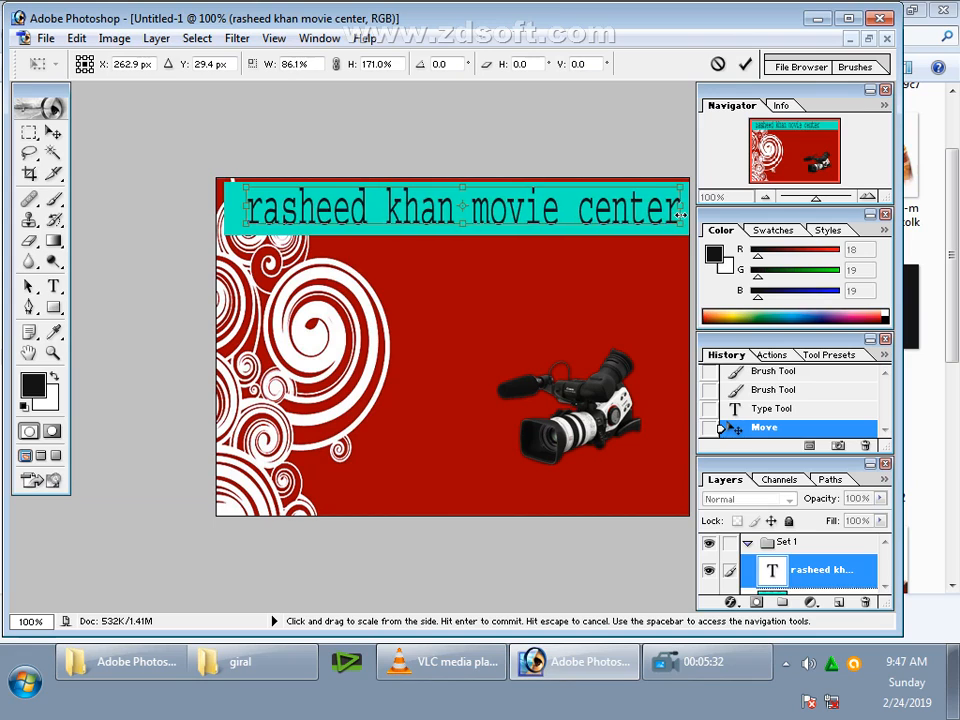
key("Return")
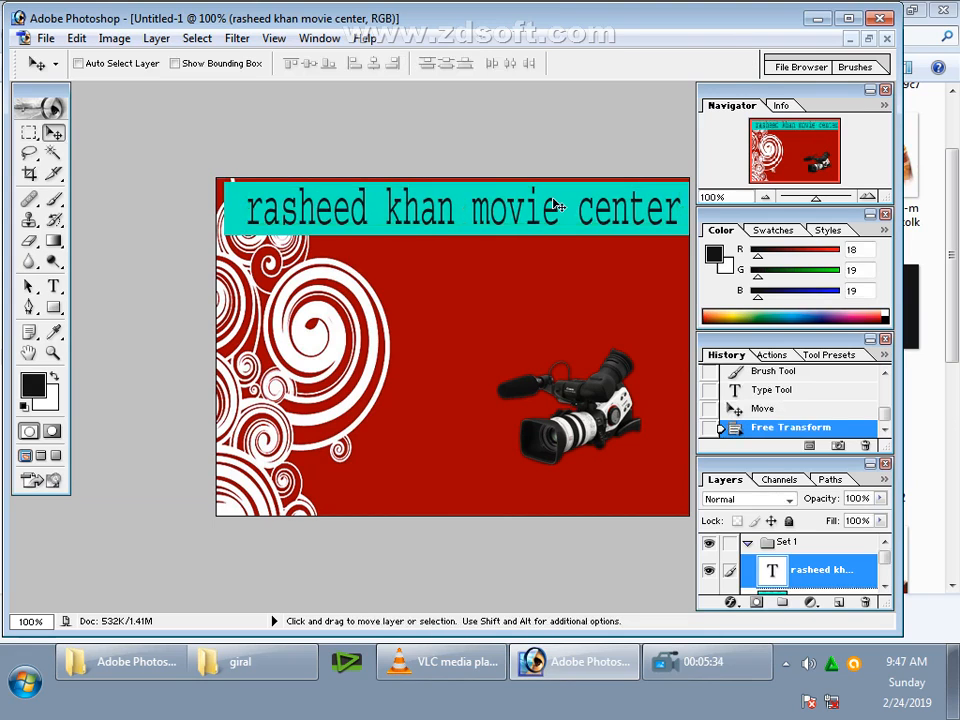
mouse_move(553, 392)
left_mouse_down()
mouse_move(574, 330)
mouse_move(553, 393)
left_mouse_up()
left_click_drag(508, 205, 508, 214)
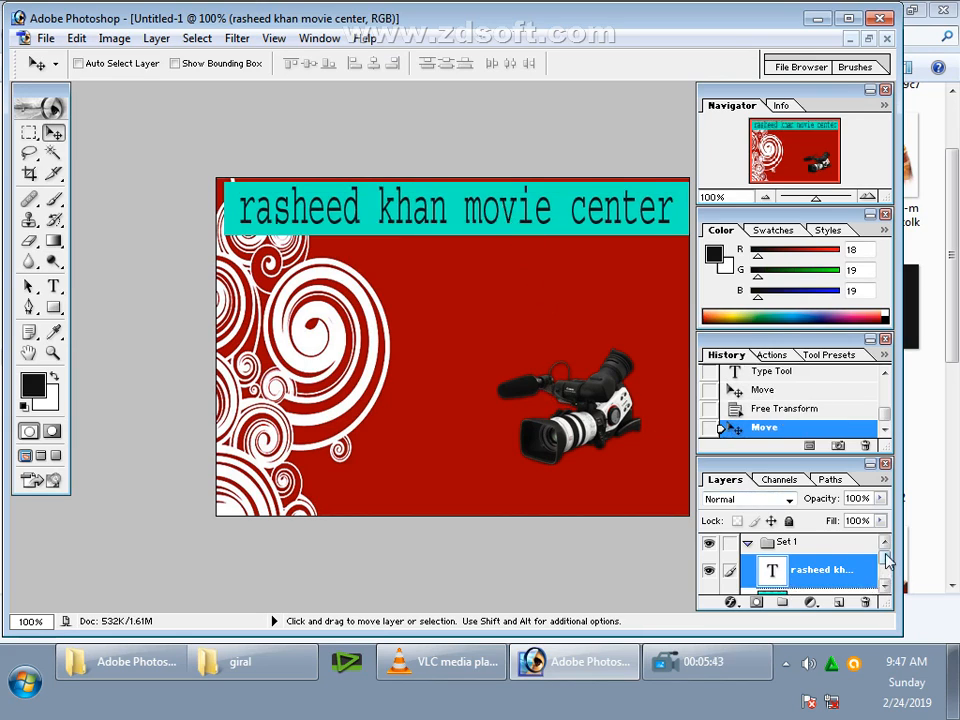
Delete Layer 3, which holds the turquoise strip and the video camera.
scroll(886, 562, "down", 3)
left_click(808, 557)
mouse_move(581, 413)
left_mouse_down()
mouse_move(603, 358)
mouse_move(596, 422)
left_mouse_up()
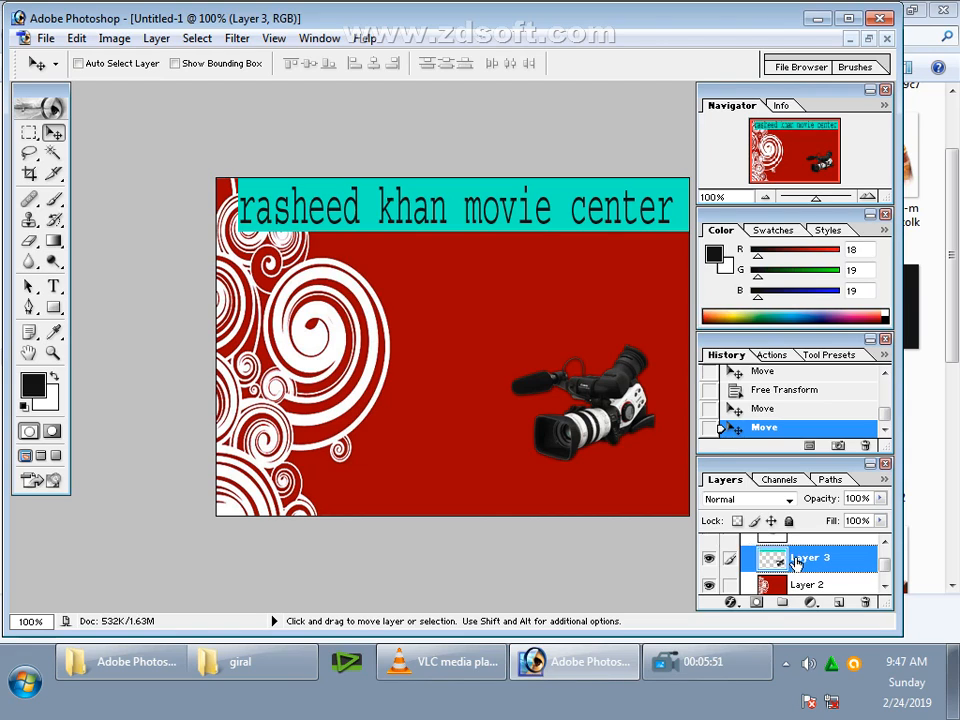
key("ctrl+t")
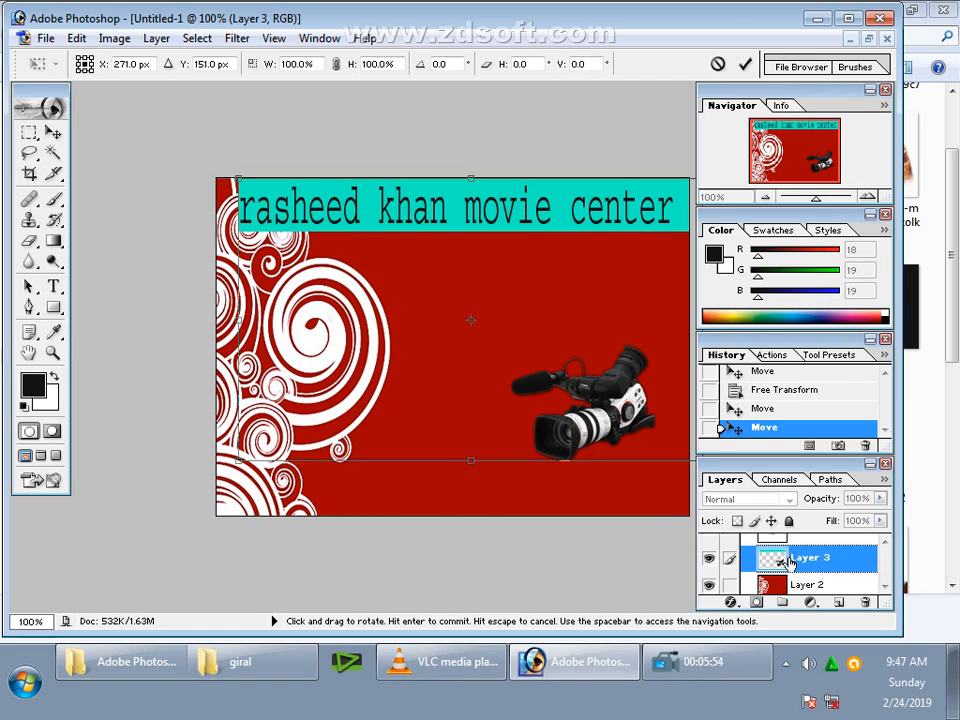
key("Return")
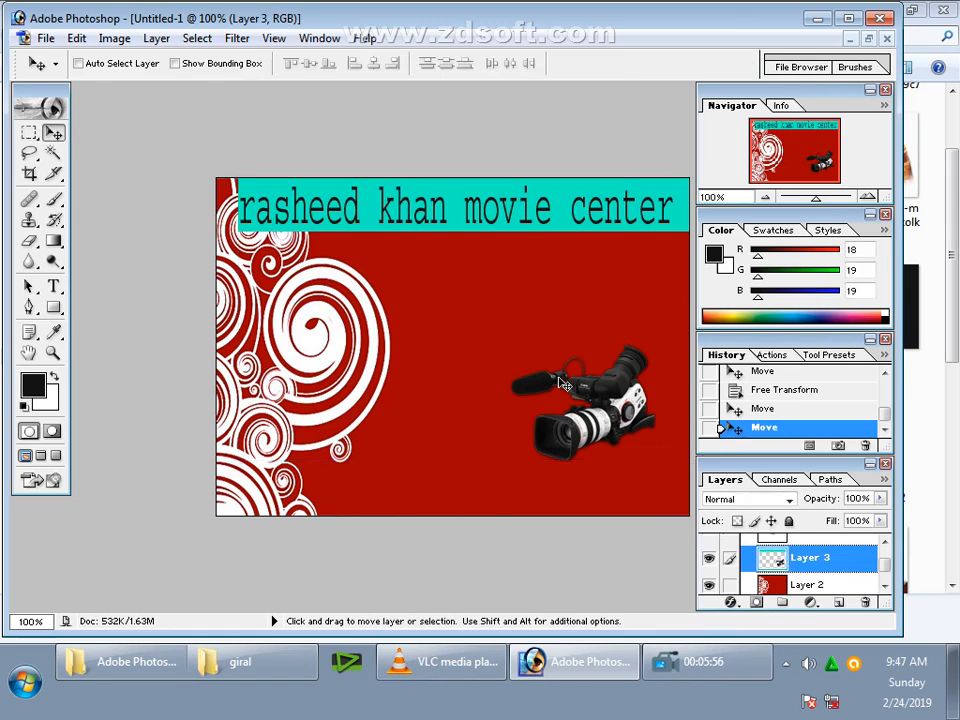
right_click(792, 550)
left_click(788, 389)
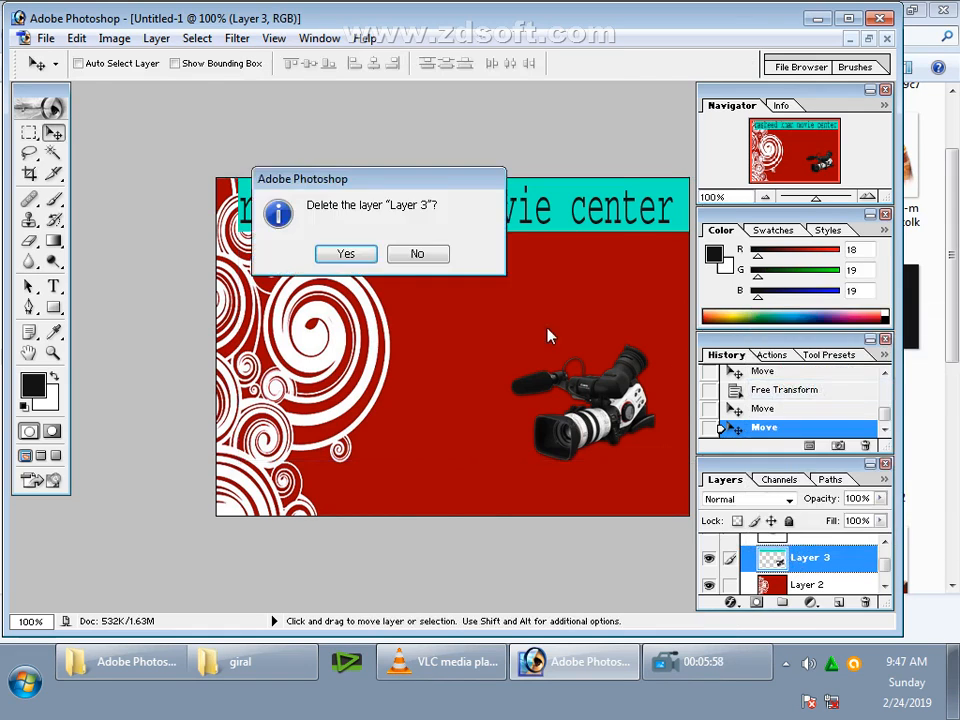
left_click(340, 254)
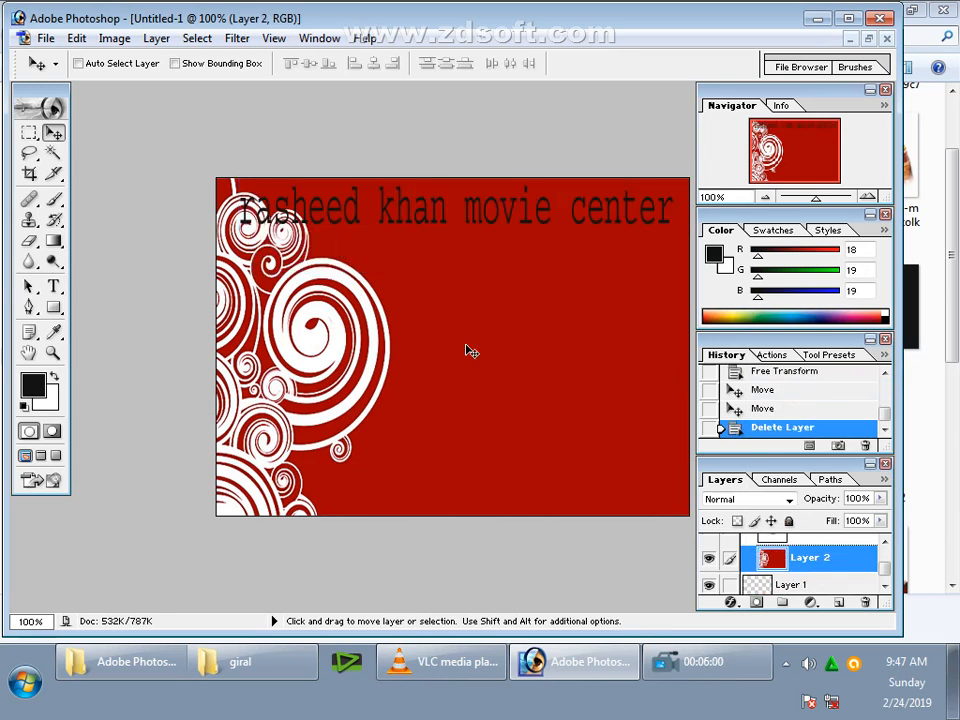
Select a rectangular strip around the title with the Rectangular Marquee and add a new layer above Layer 2.
left_click(29, 132)
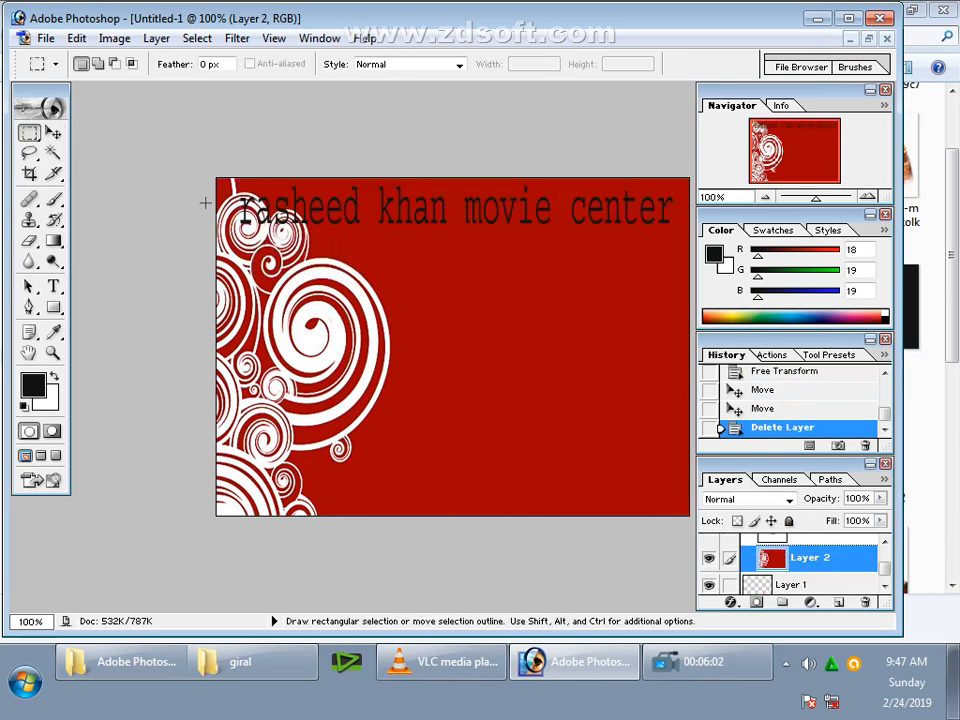
left_click_drag(259, 200, 551, 241)
left_click_drag(686, 254, 681, 233)
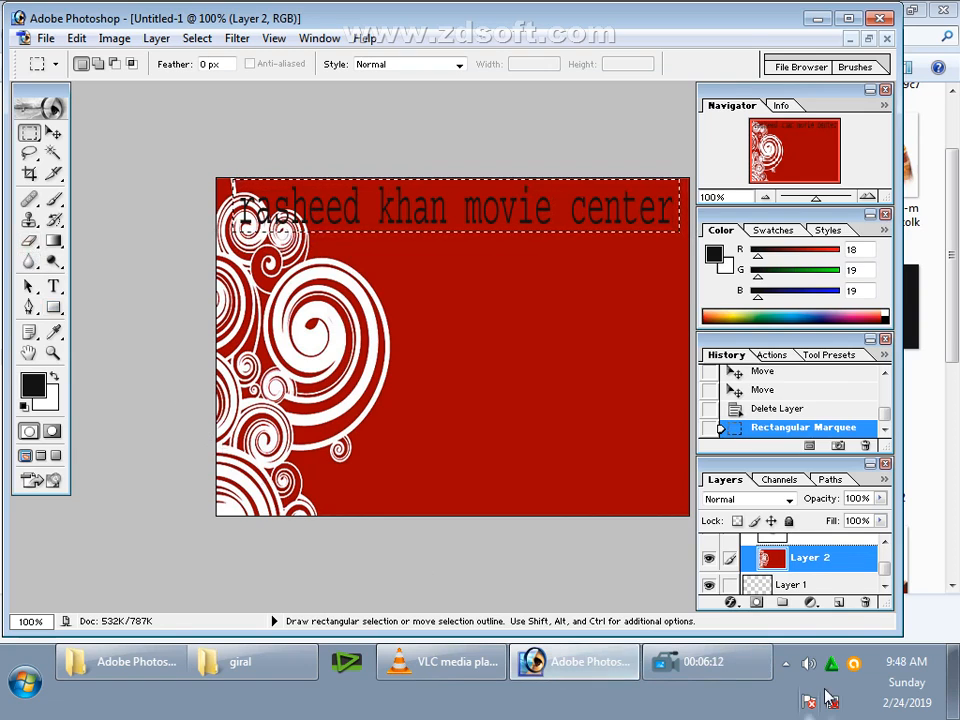
left_click(838, 602)
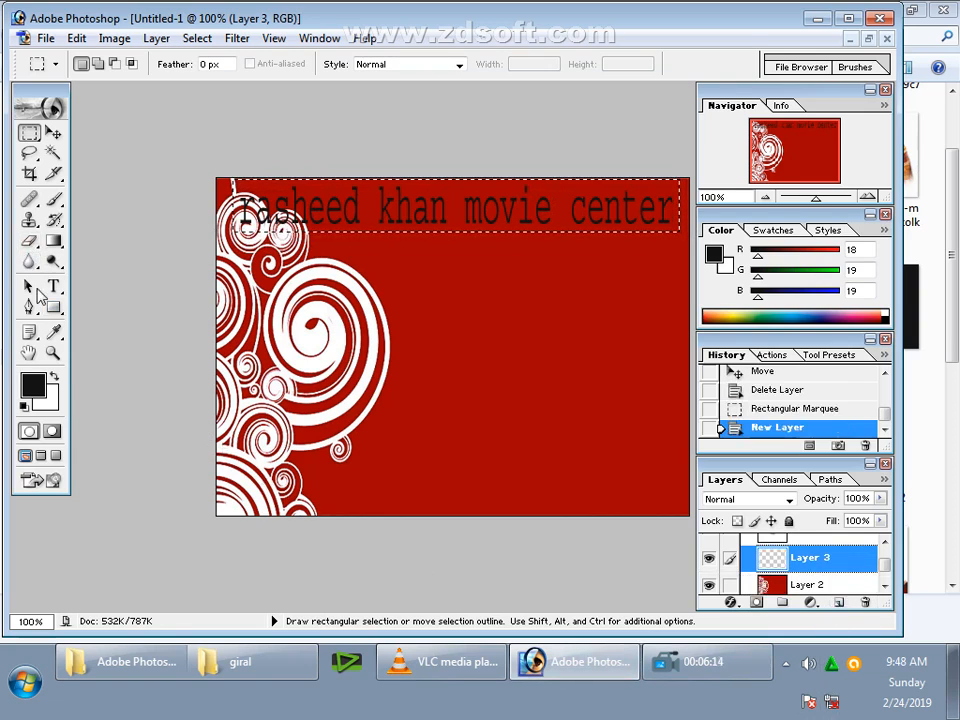
Paint the selected strip with the Brush in bright turquoise (R 25, G 254, B 208) and deselect it.
left_click(40, 389)
mouse_move(459, 279)
left_mouse_down()
mouse_move(502, 262)
mouse_move(503, 242)
mouse_move(477, 238)
left_mouse_up()
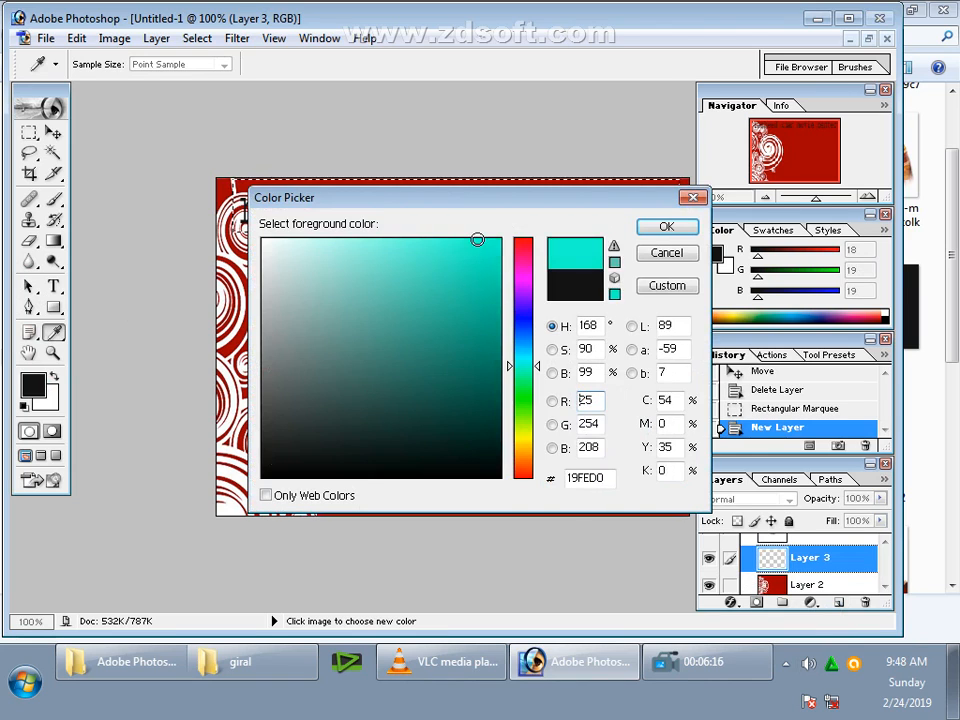
left_click(668, 229)
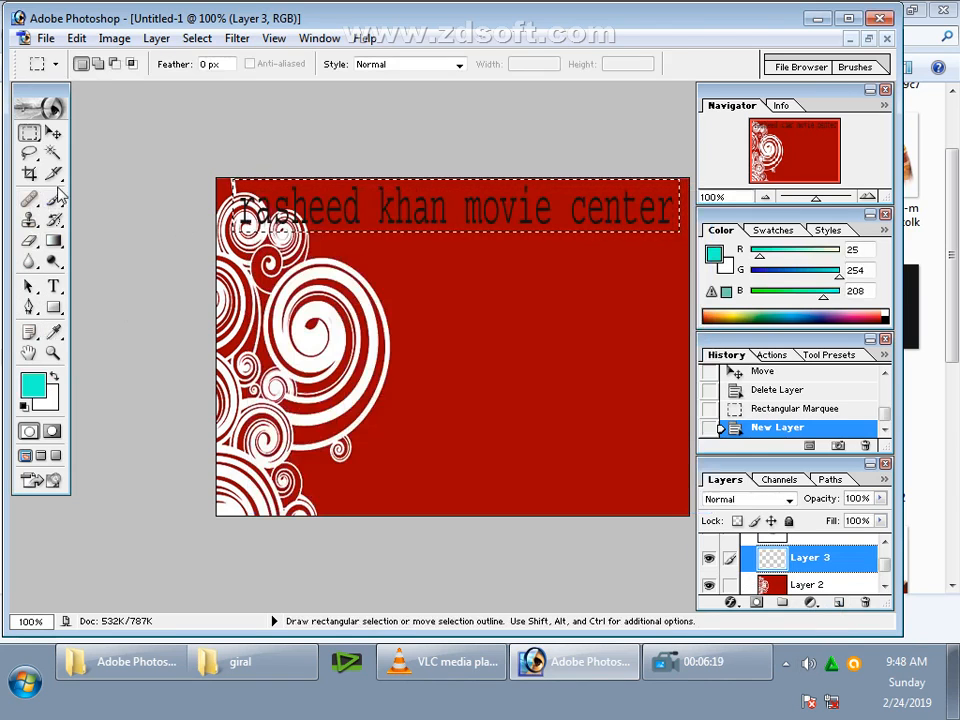
key("b")
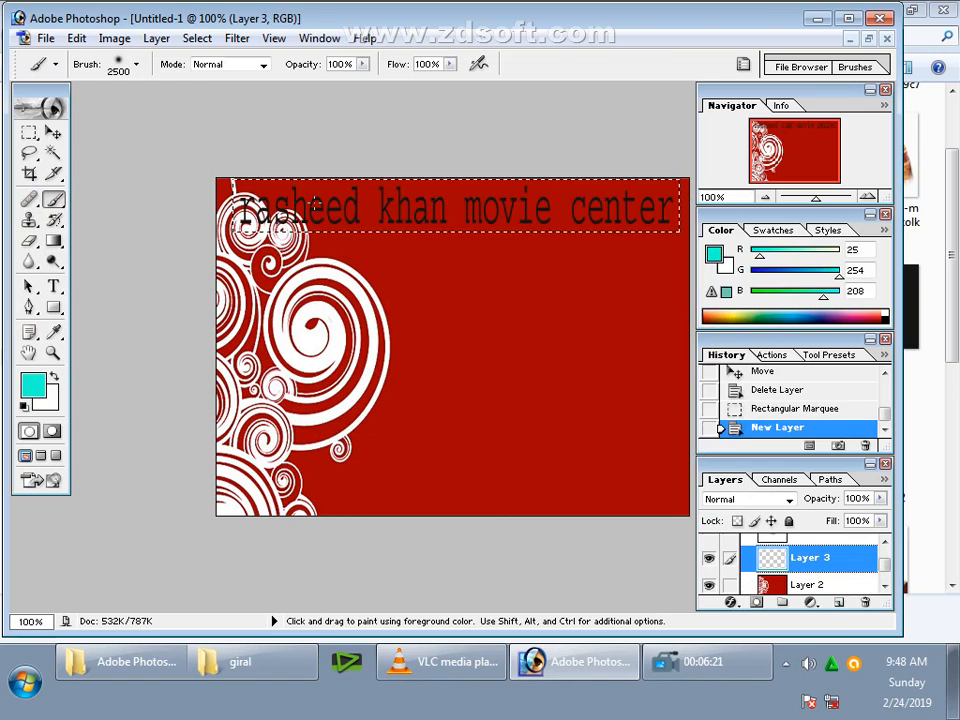
left_click(233, 190)
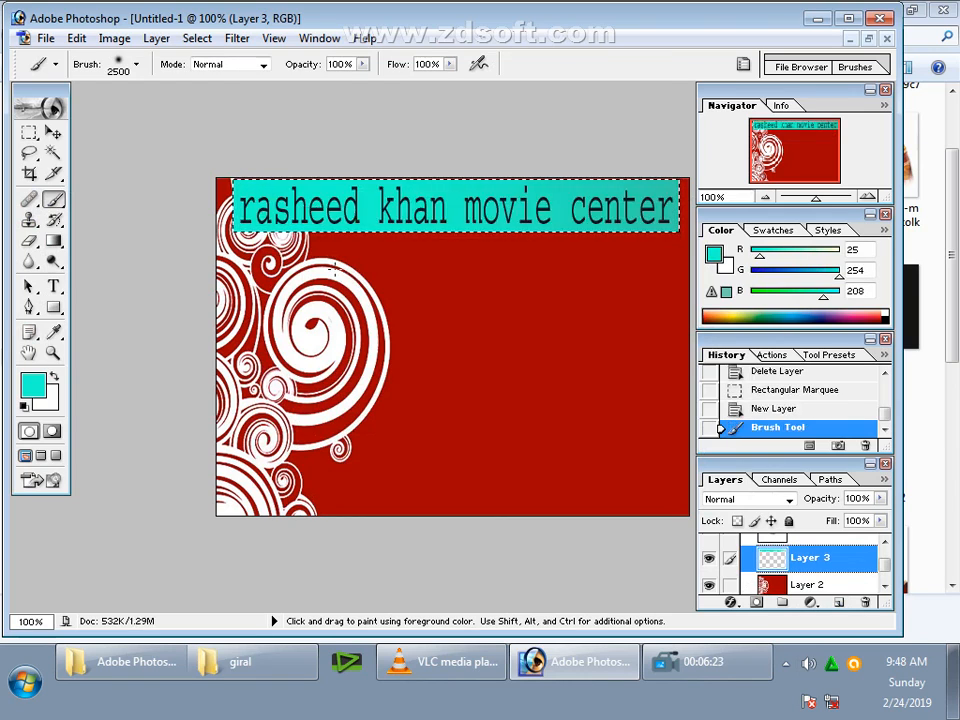
key("ctrl+d")
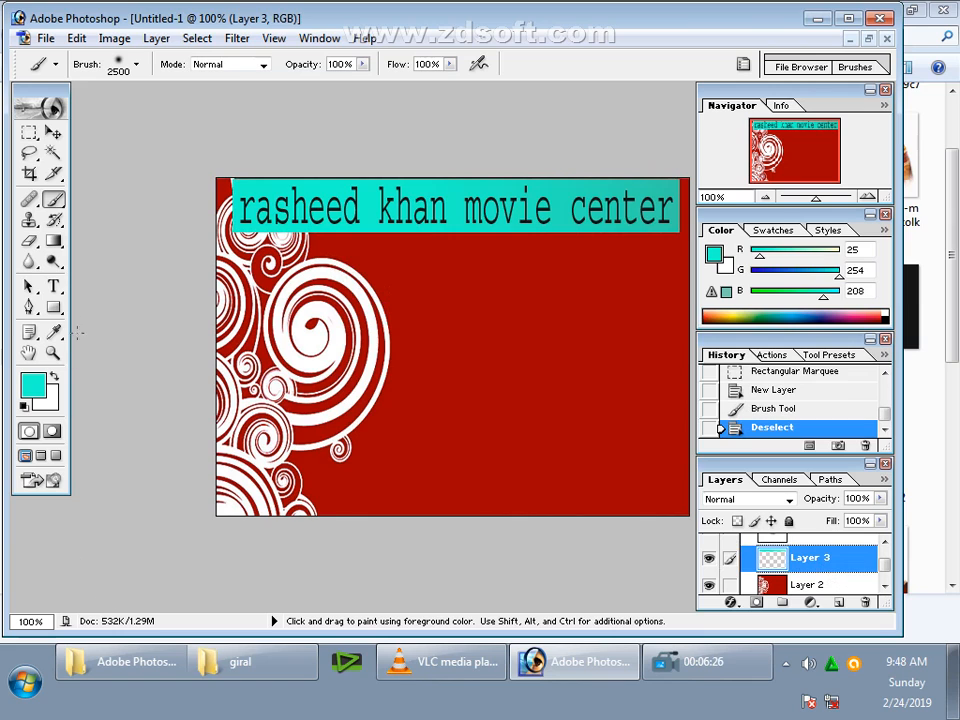
Copy the video camera image onto its own layer in the Untitled-1 card document and maximize that document's window.
key("f")
key("f")
key("f")
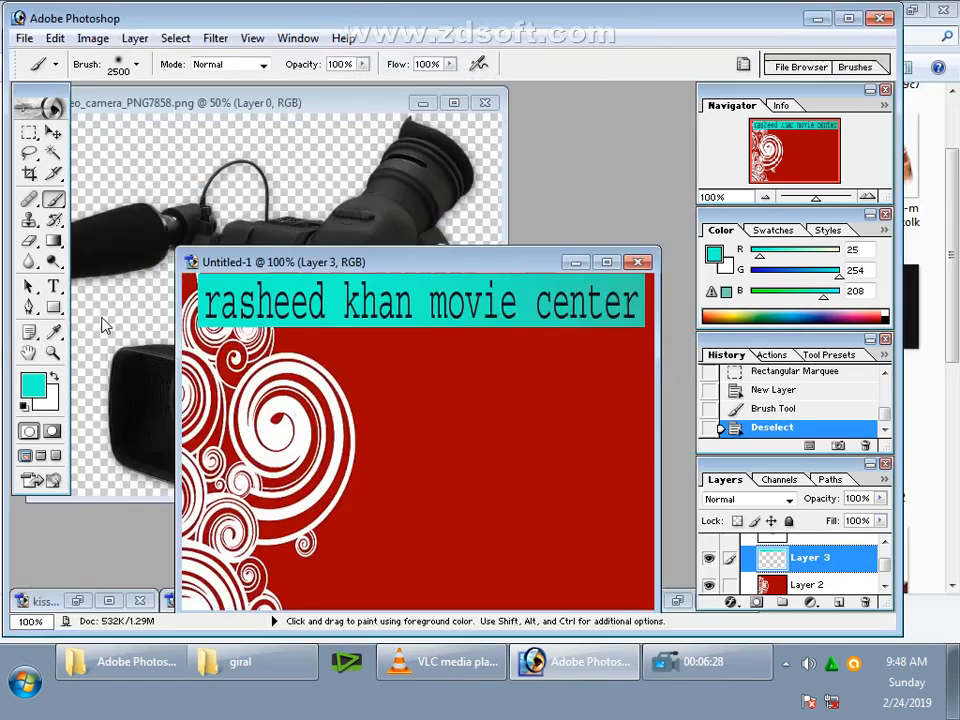
left_click(53, 132)
left_click_drag(141, 176, 450, 381)
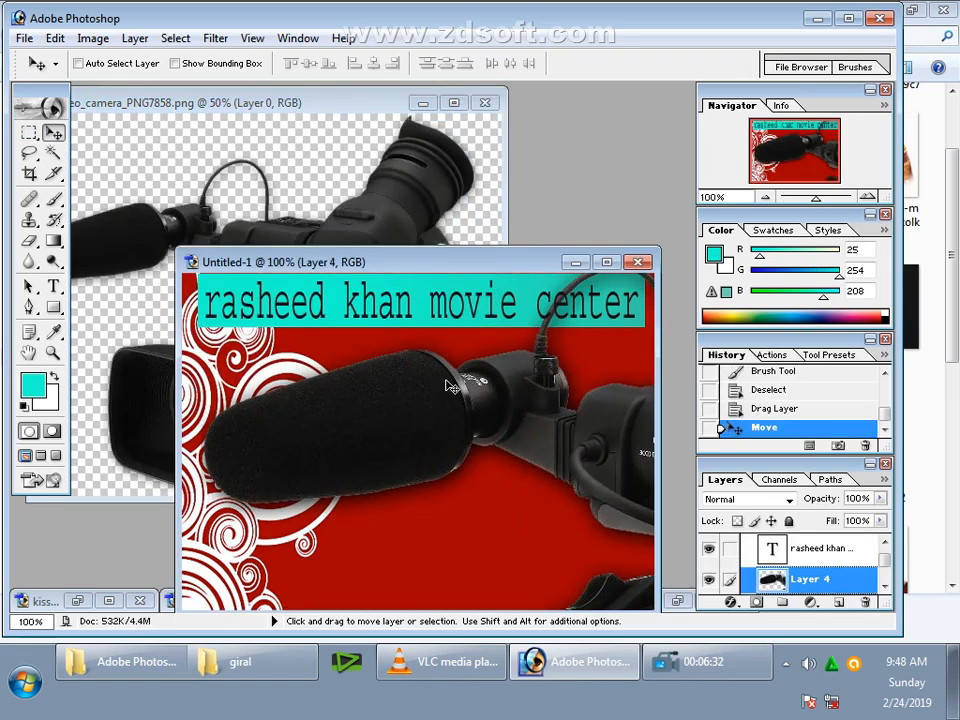
double_click(412, 265)
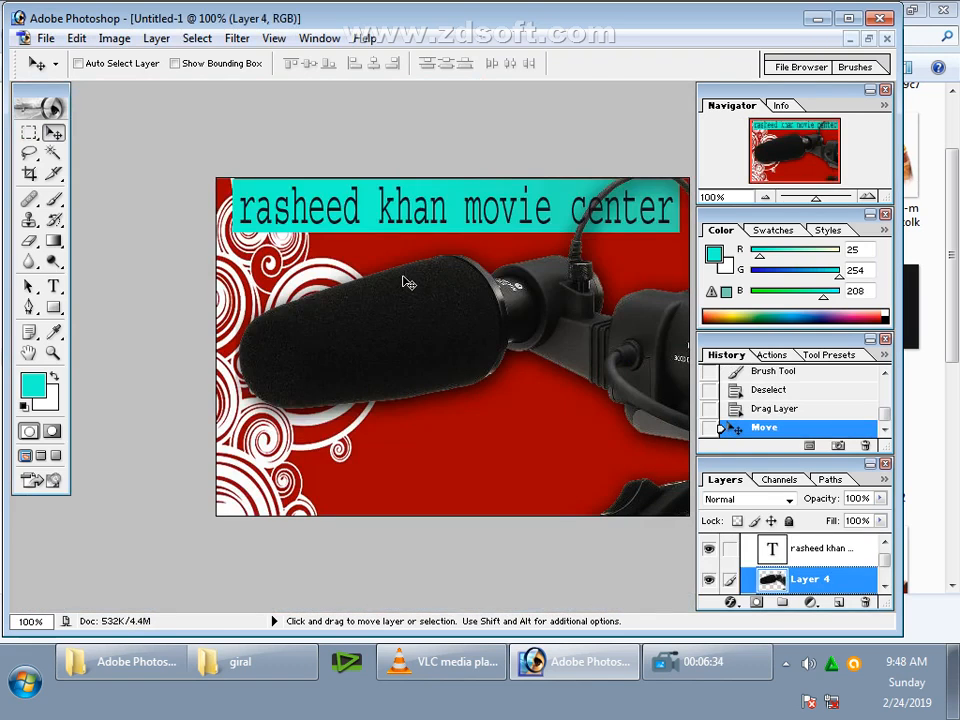
Shrink the video camera with Free Transform and place it below the right end of the turquoise strip.
key("ctrl+t")
left_click_drag(377, 133, 286, 212)
left_click_drag(143, 155, 538, 476)
left_click_drag(634, 543, 527, 436)
left_click_drag(570, 477, 594, 277)
key("Return")
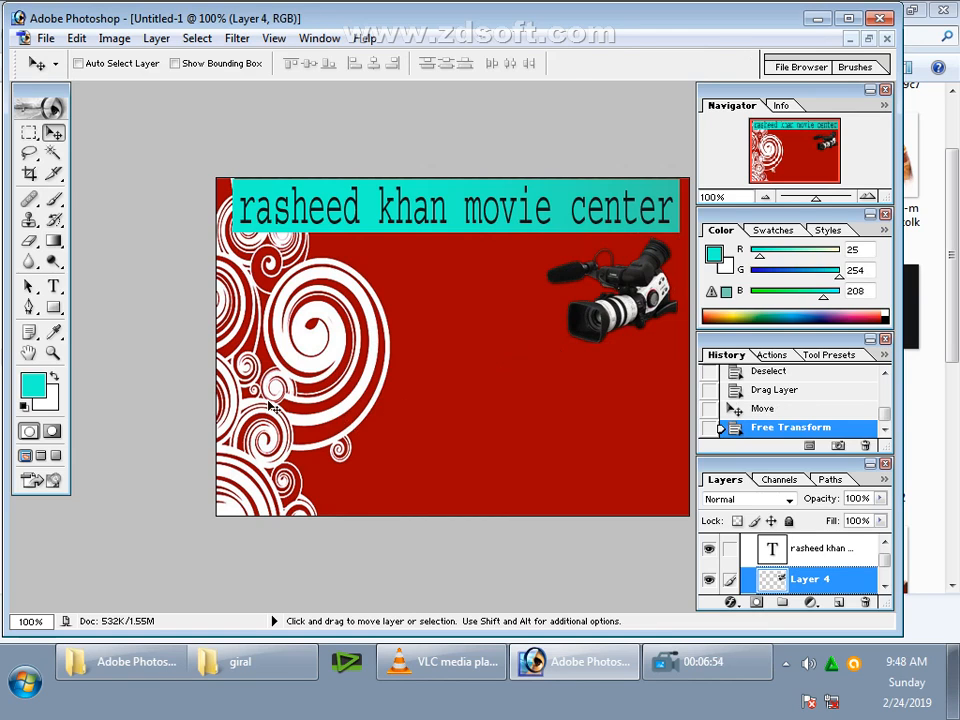
Return the card document to a floating window, close the video camera image, and move the card window up into the freed space.
key("f")
key("f")
key("f")
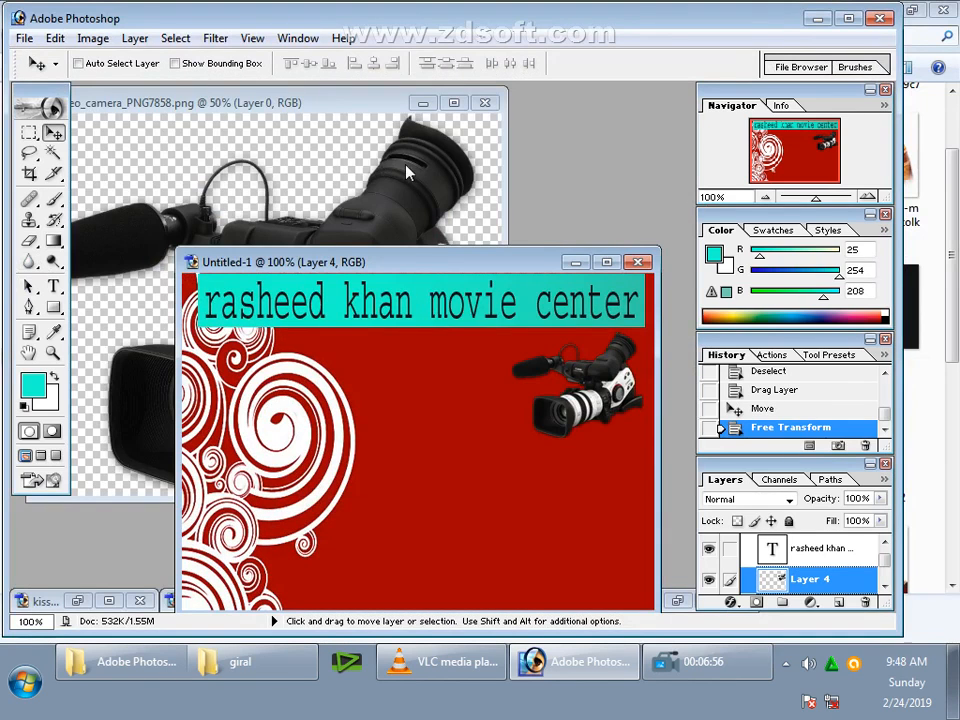
left_click(486, 102)
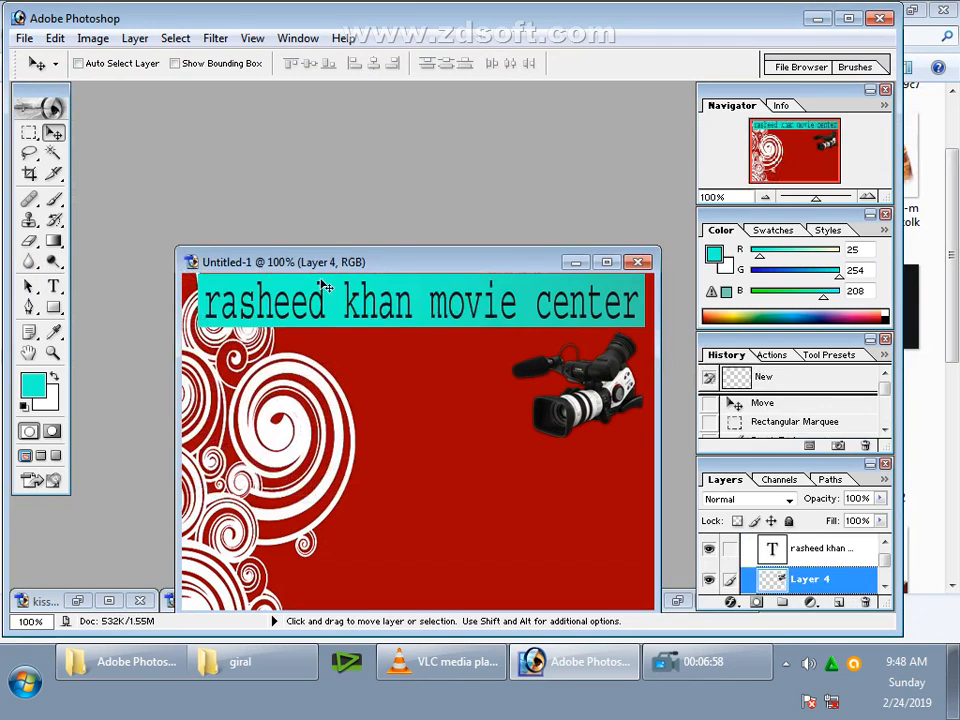
left_click_drag(335, 260, 290, 134)
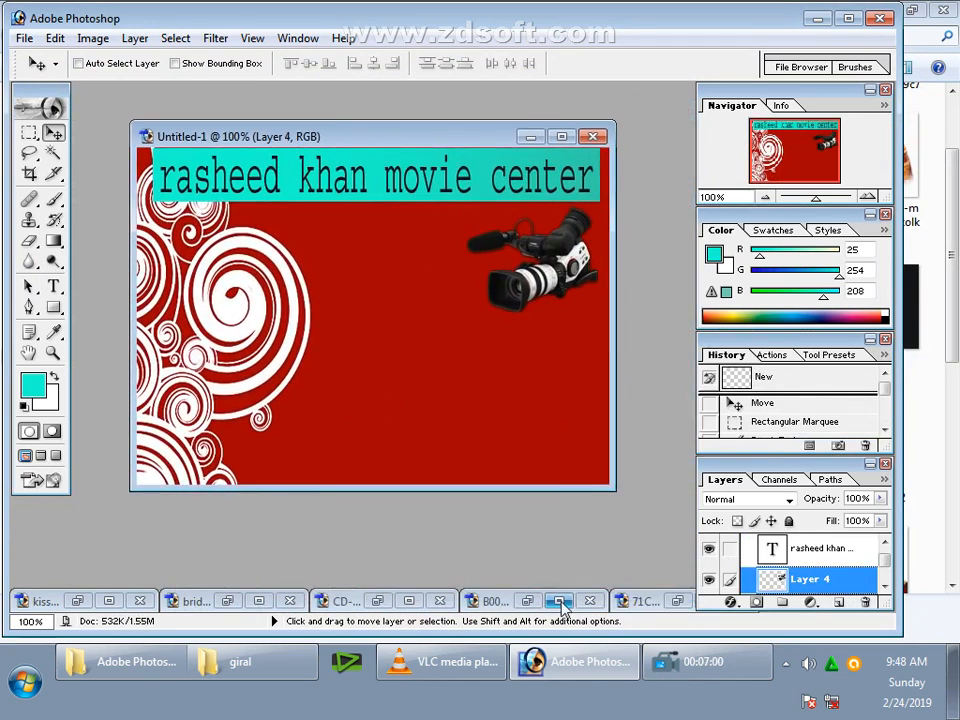
Restore the minimized image documents of the red USB drive, the SanDisk drives, the CD-ROM and the bride.
left_click(677, 601)
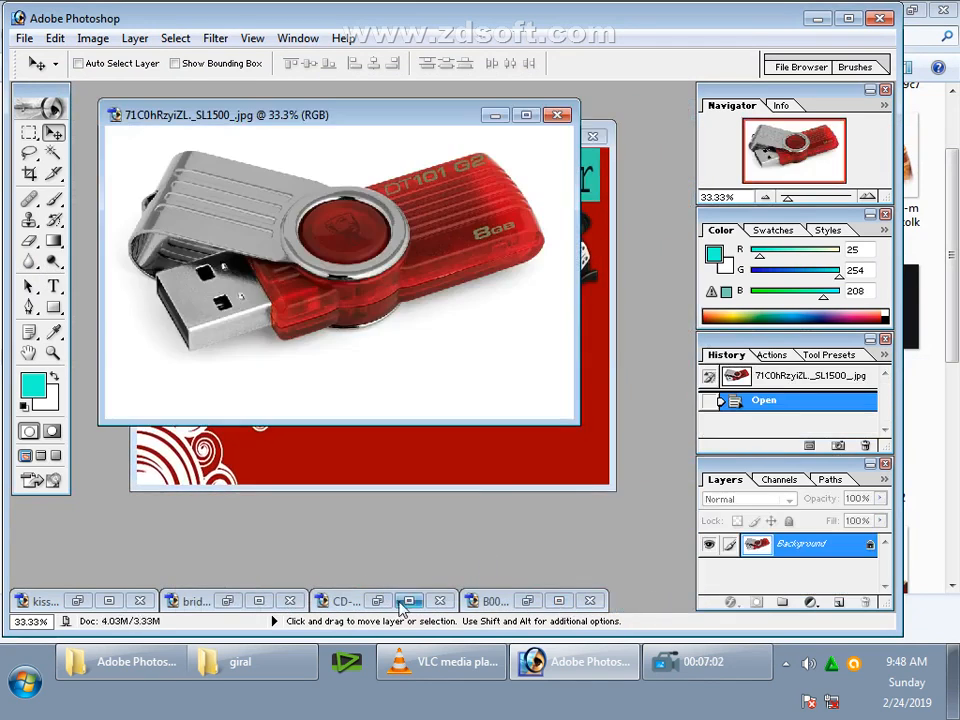
left_click(527, 601)
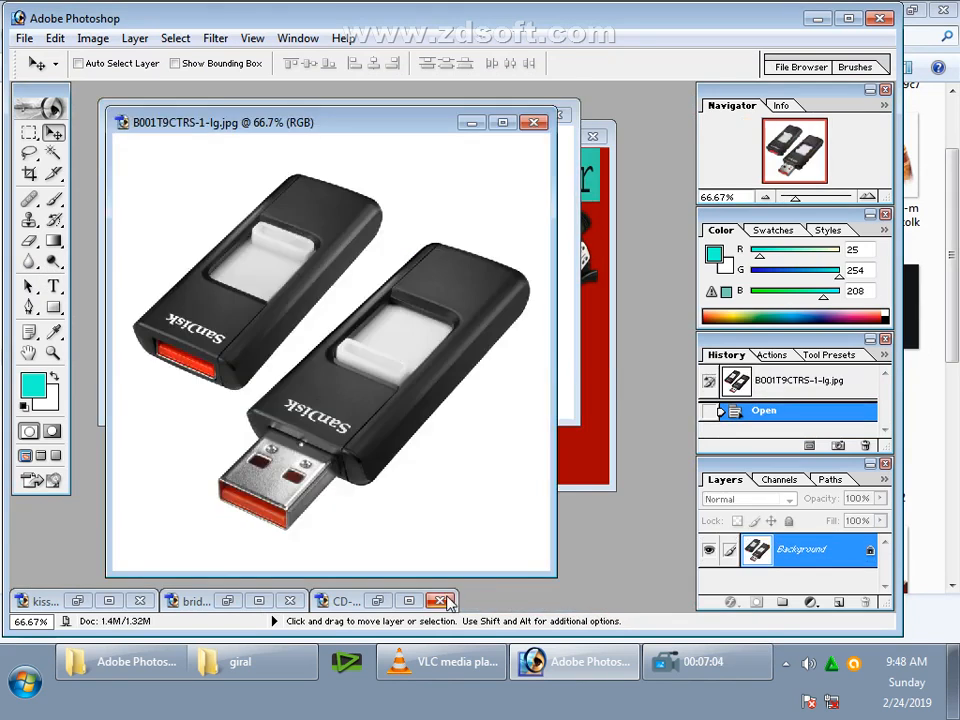
double_click(348, 601)
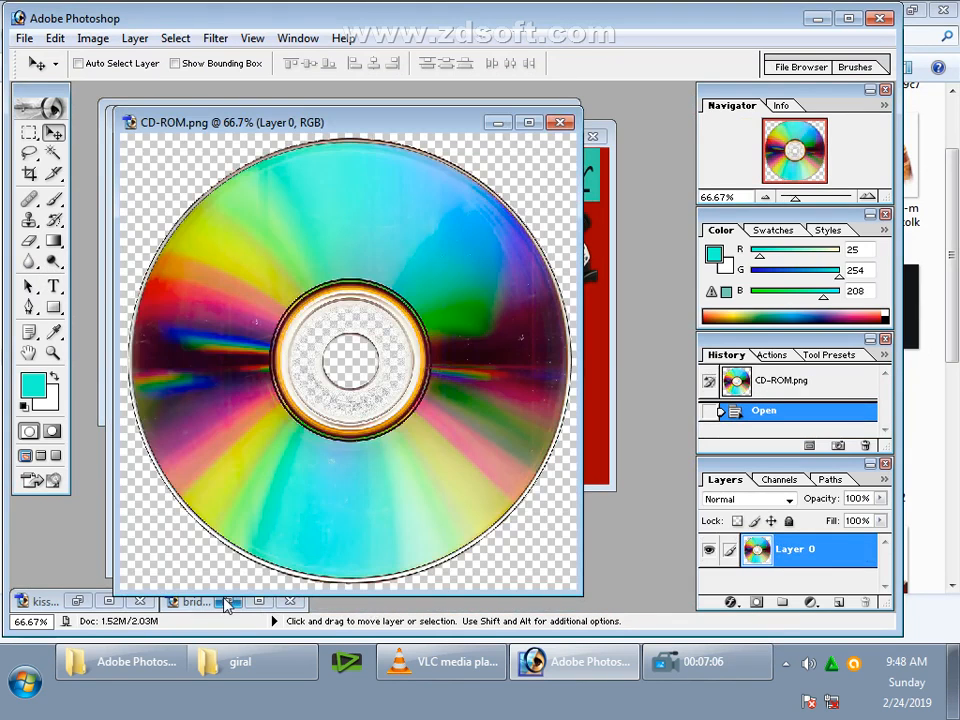
left_click(227, 601)
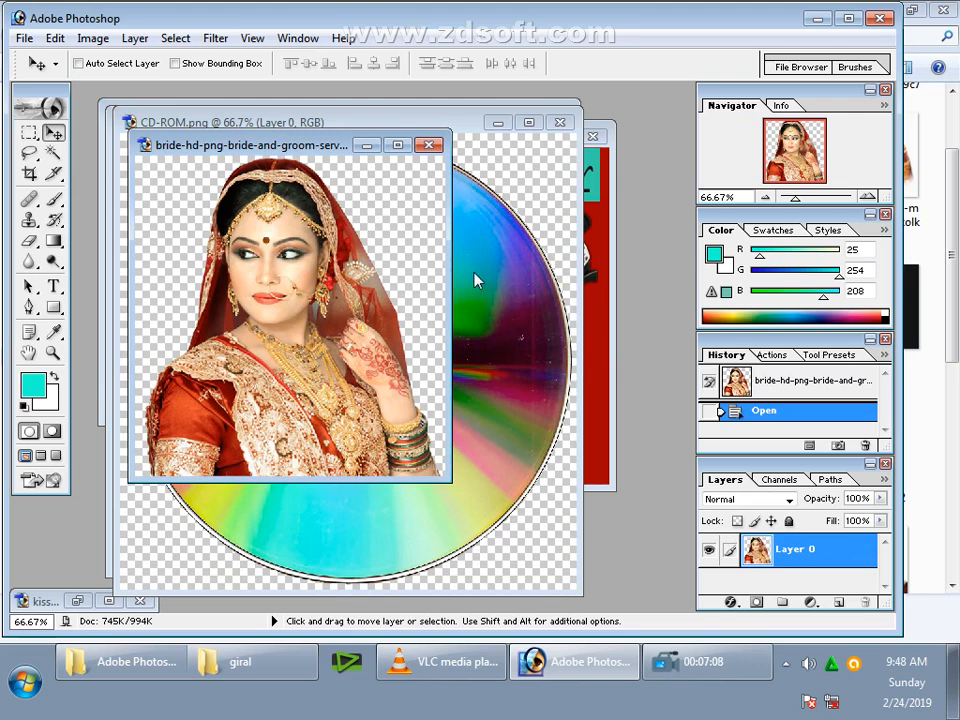
Copy the bride onto her own card layer, scale her to about 24% with Free Transform, and place her in the card's lower left corner.
left_click_drag(326, 295, 392, 330)
key("ctrl+t")
left_click_drag(176, 158, 409, 427)
left_click_drag(503, 460, 337, 304)
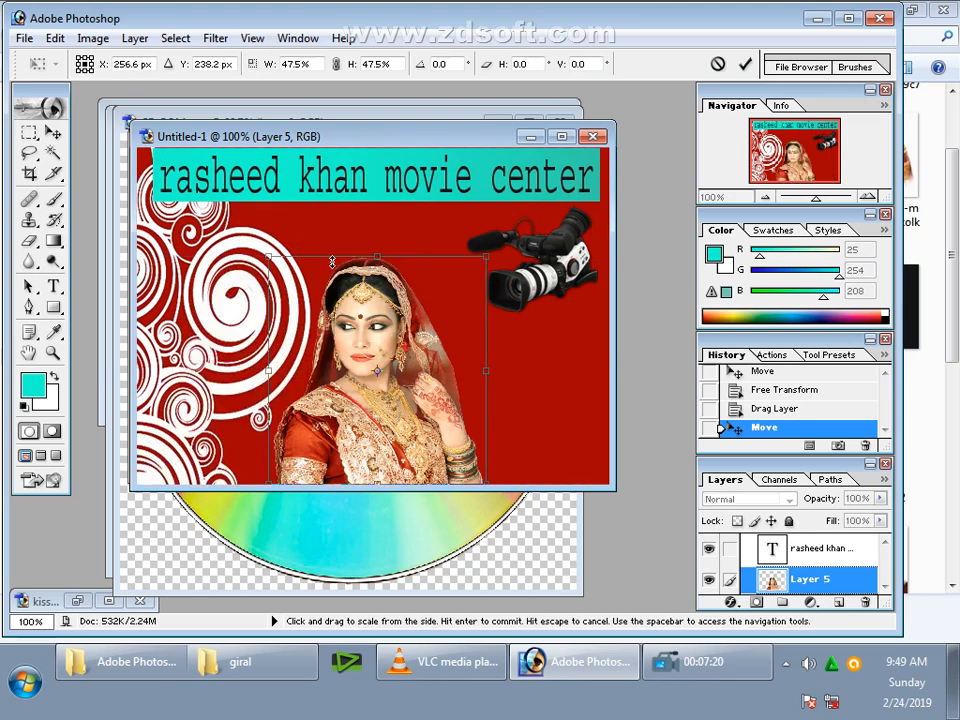
left_click_drag(259, 260, 374, 368)
left_click_drag(452, 410, 222, 408)
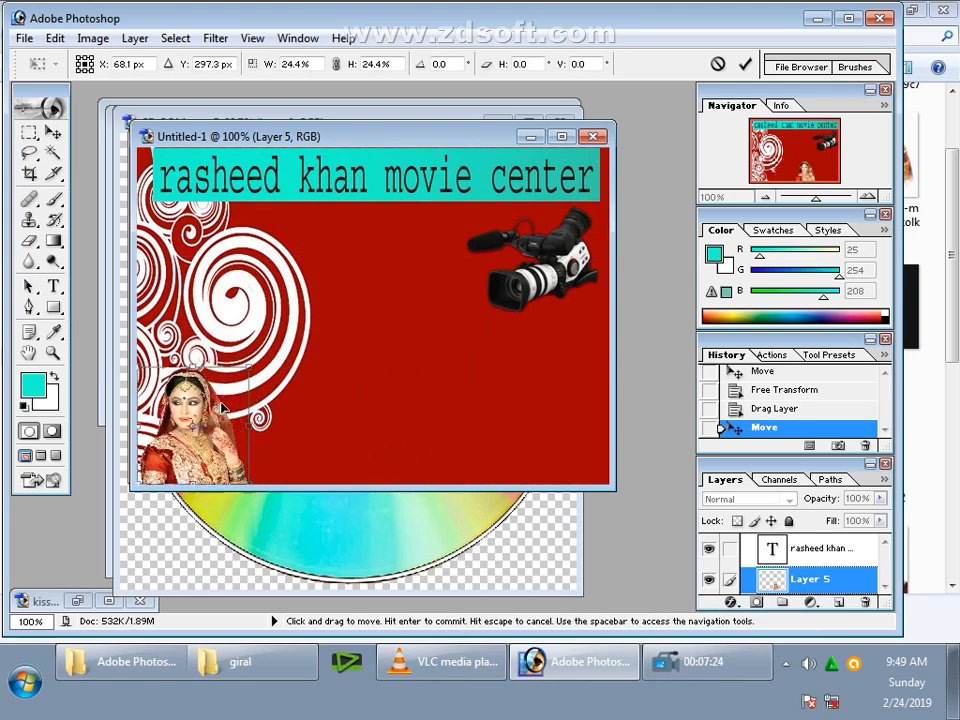
key("Return")
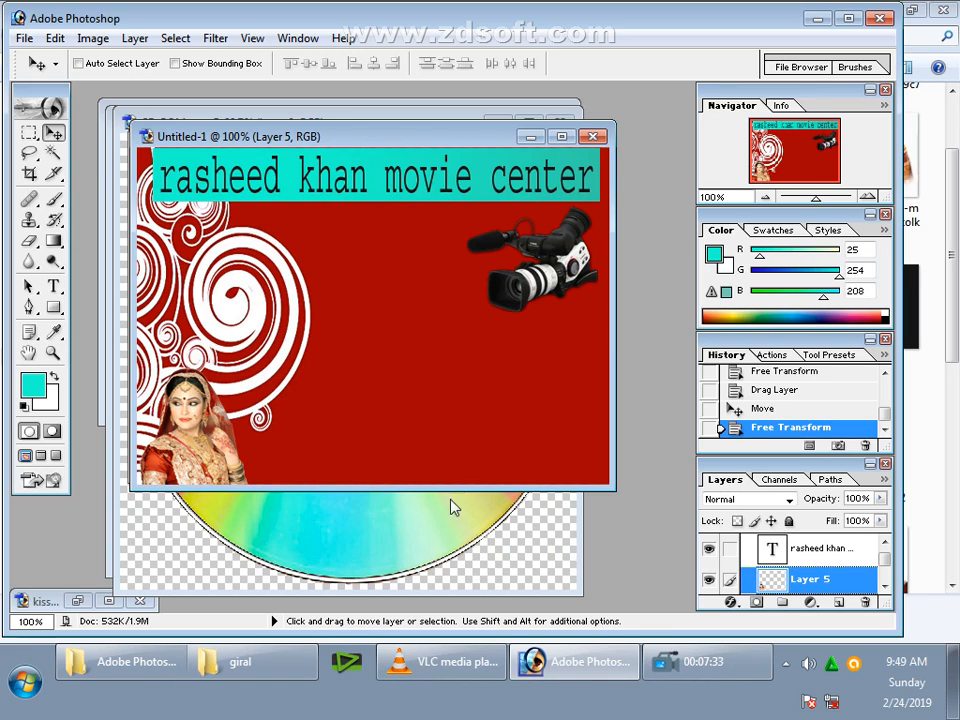
Restore the microSD card image and open the man's cut-out Untitled-1.psd from his subfolder of D:\Personal DATA\photo in Photoshop.
left_click(78, 600)
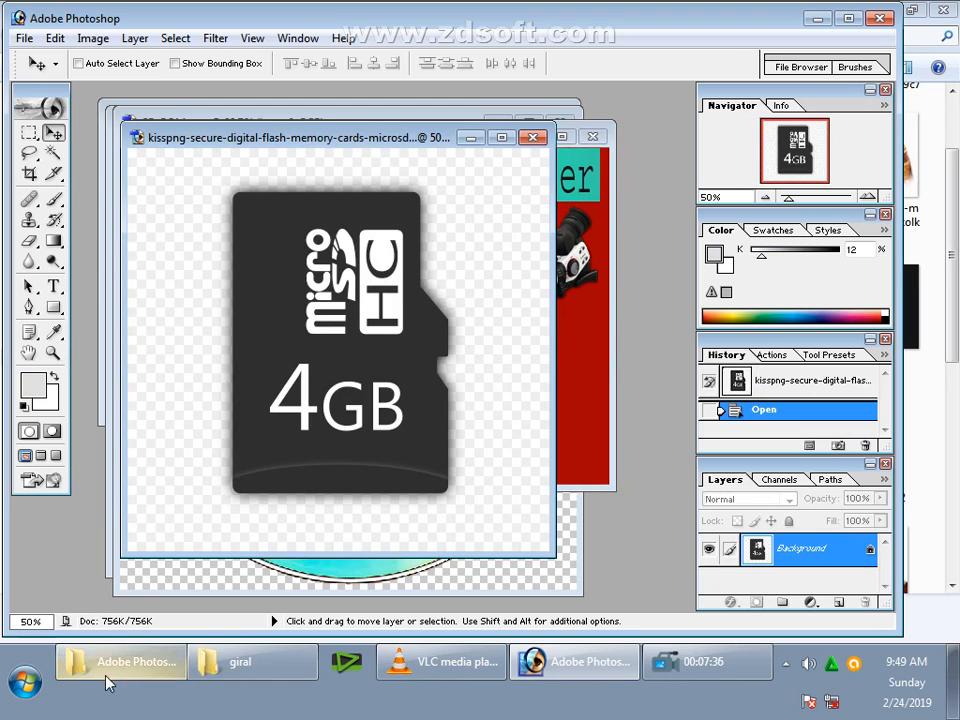
left_click(266, 670)
key("BackSpace")
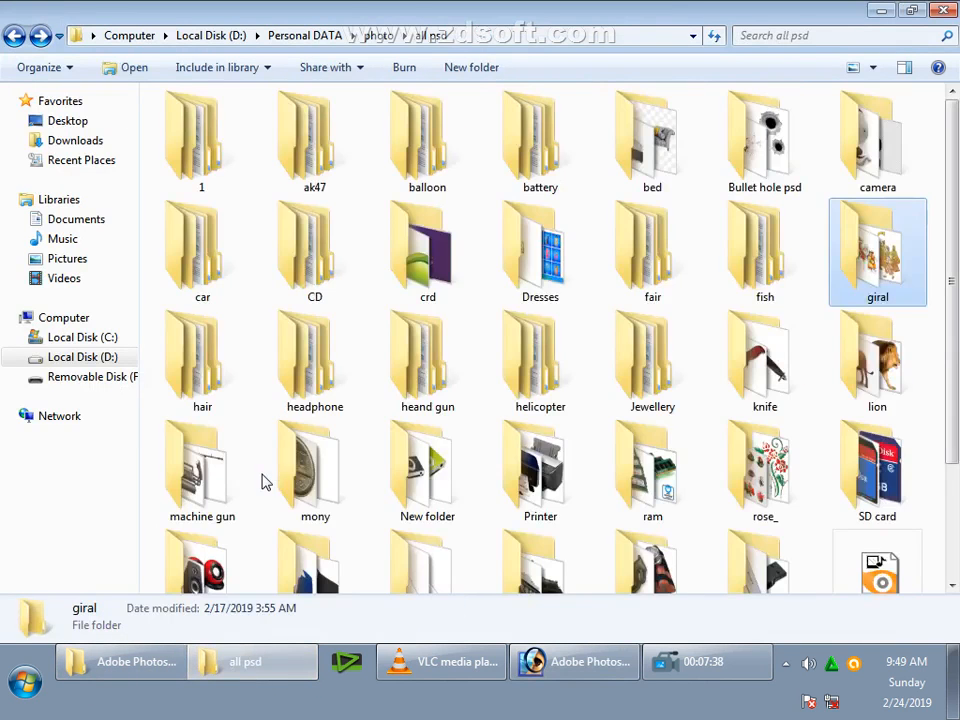
key("BackSpace")
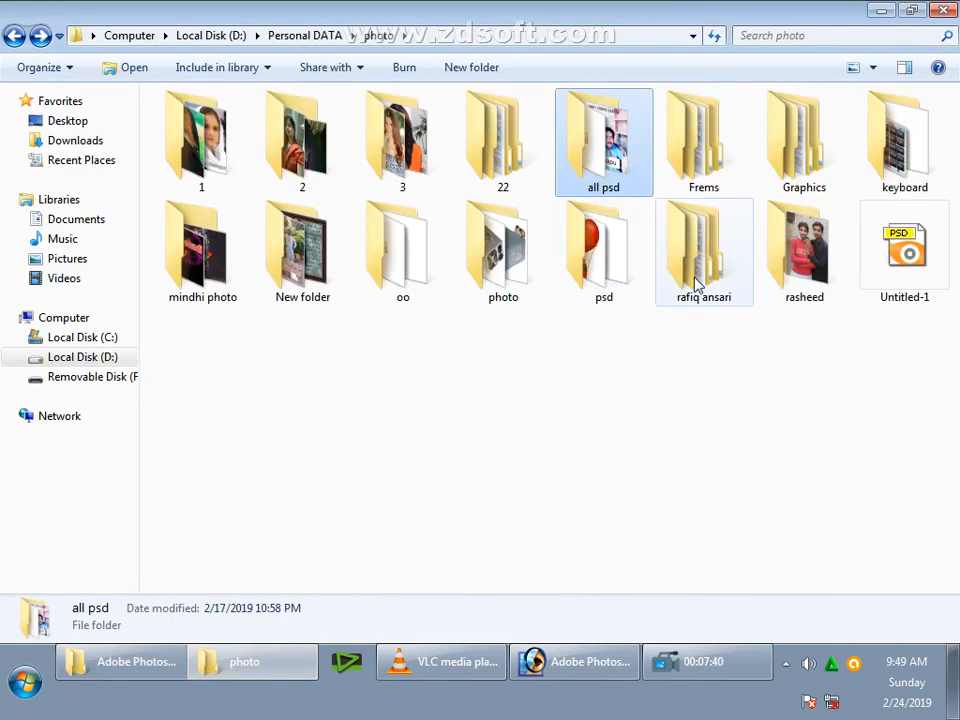
double_click(784, 246)
left_click_drag(806, 255, 420, 446)
Copy the man onto his own layer in the card and scale him to about 40% with Free Transform.
left_click_drag(390, 164, 268, 180)
left_click_drag(351, 345, 587, 330)
left_click_drag(565, 326, 433, 359)
key("ctrl+t")
left_click_drag(376, 228, 450, 391)
left_click_drag(293, 258, 406, 424)
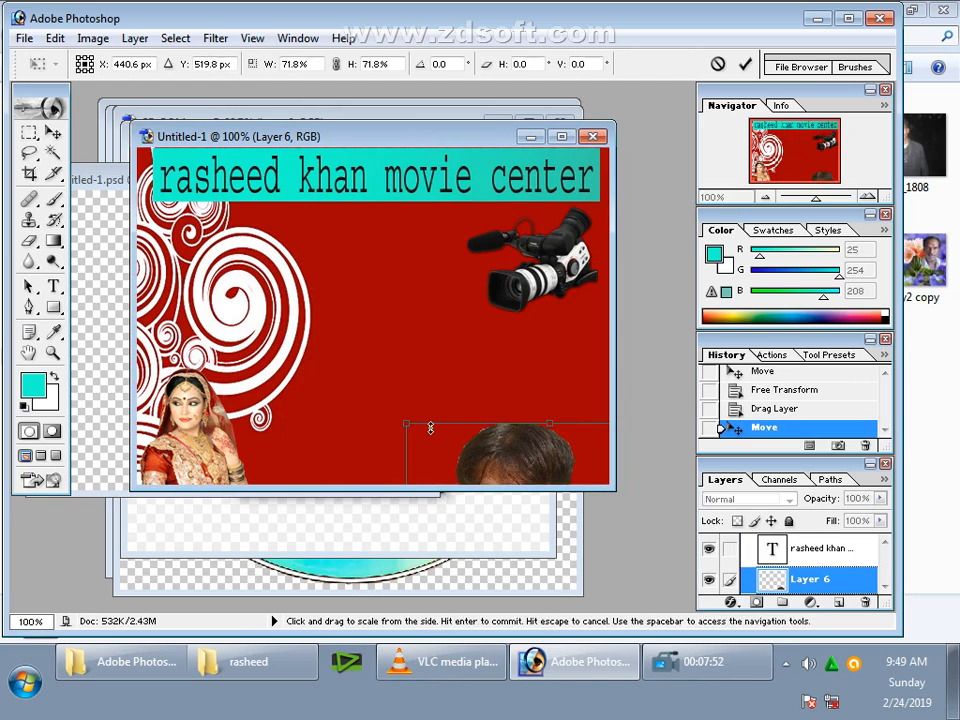
left_click_drag(467, 456, 368, 240)
left_click_drag(307, 218, 444, 404)
left_click_drag(531, 466, 531, 272)
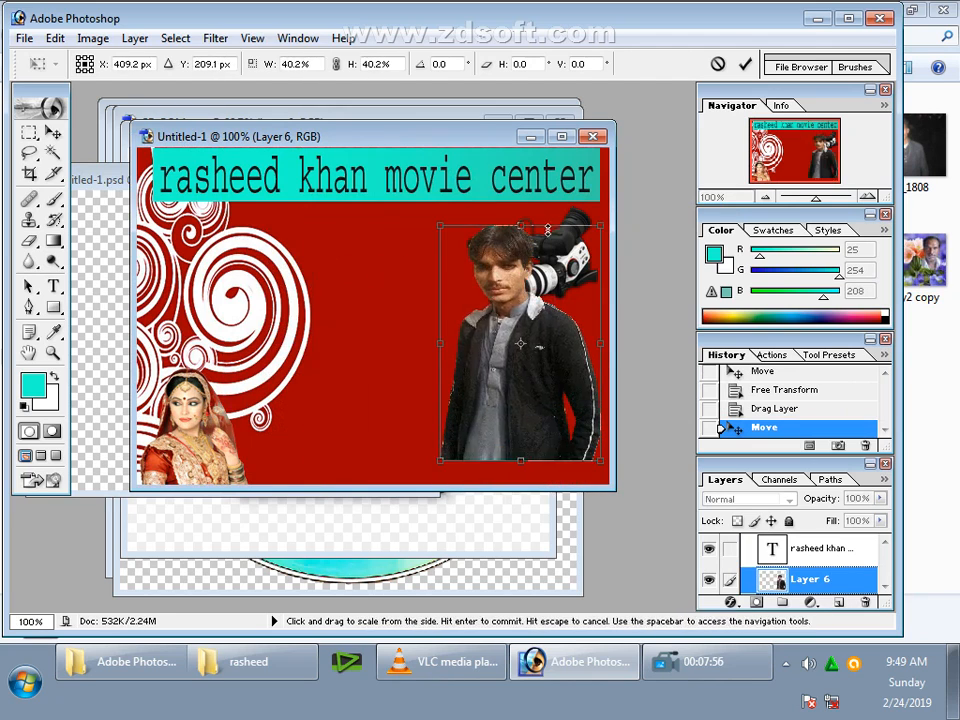
Scale the man down further to about 22% and place him in the card's lower right corner.
left_click_drag(441, 227, 482, 322)
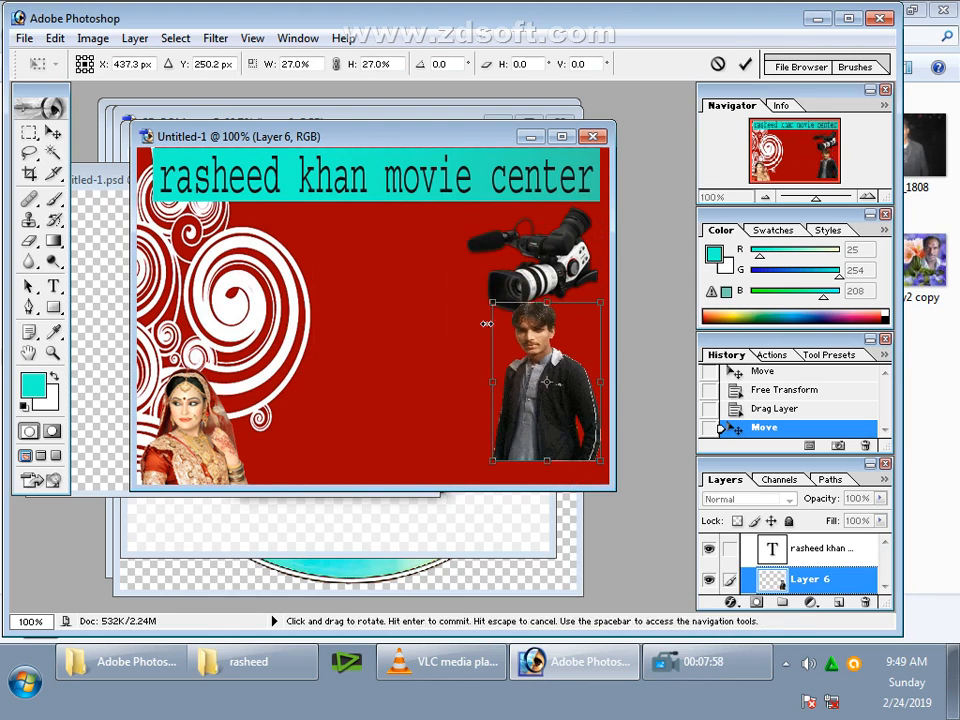
left_click_drag(524, 360, 563, 385)
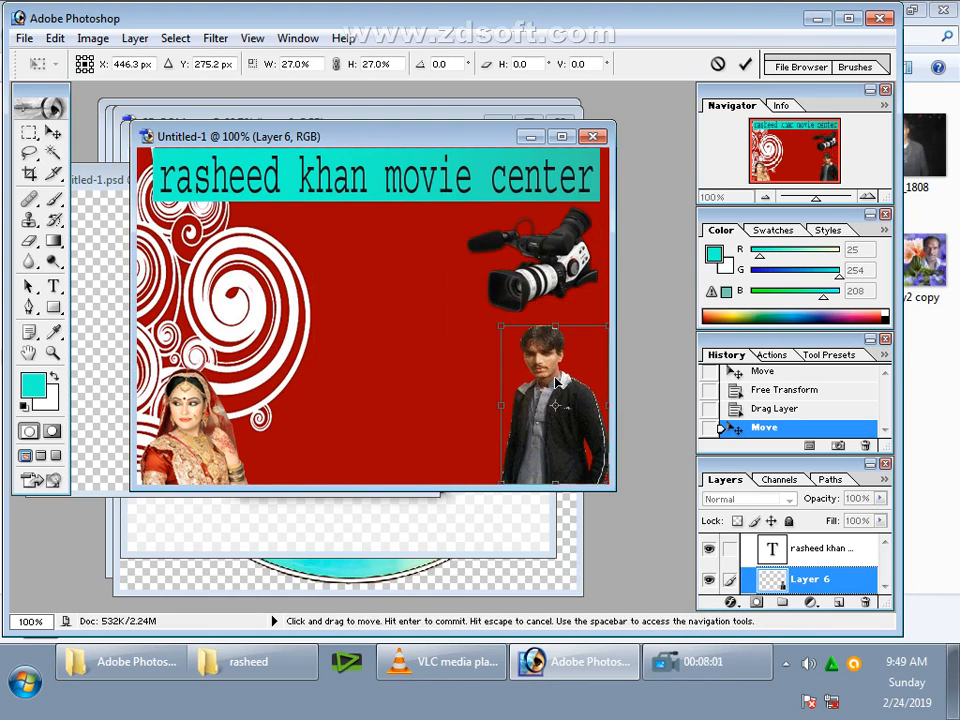
left_click_drag(501, 326, 521, 355)
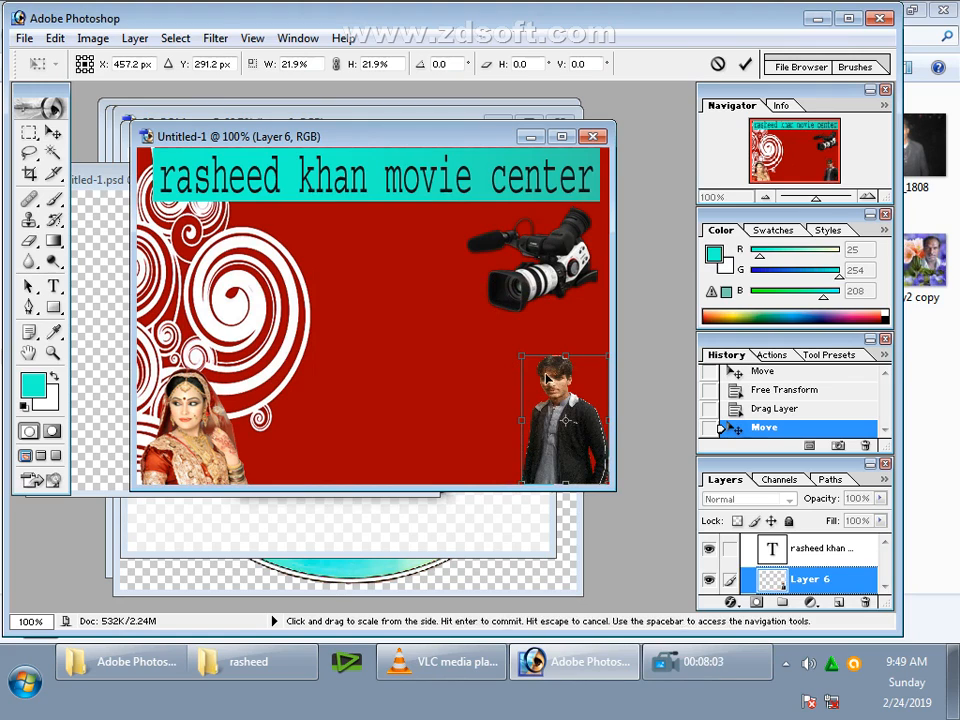
key("shift+Down")
key("Return")
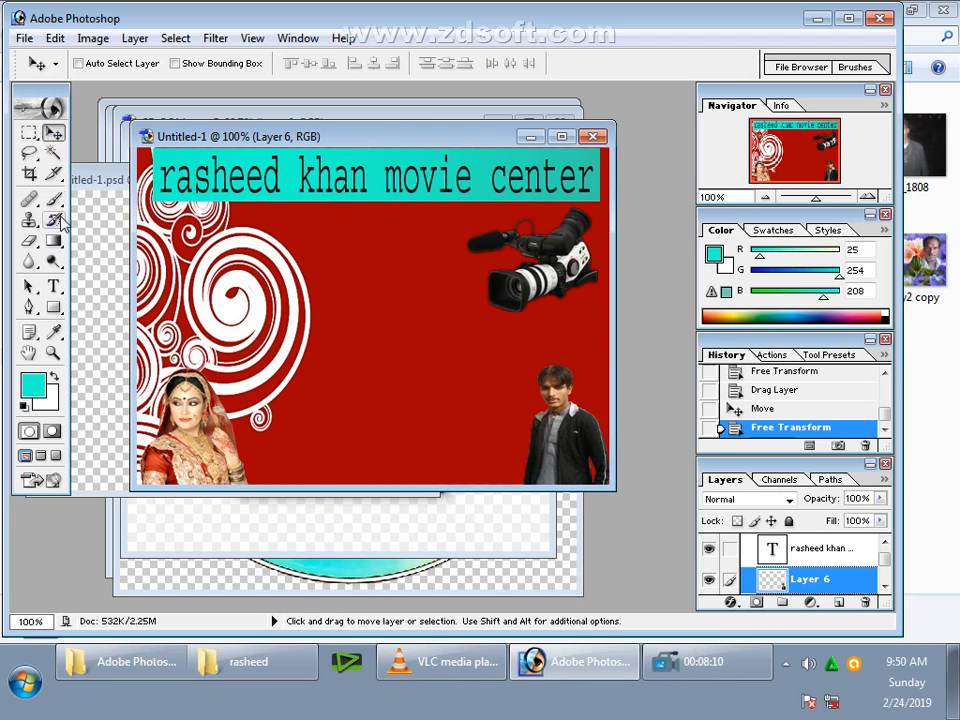
Add the 36 pt text "number" below the left part of the title strip and color it near-black (R 10, G 7, B 7).
left_click(55, 288)
left_click(168, 236)
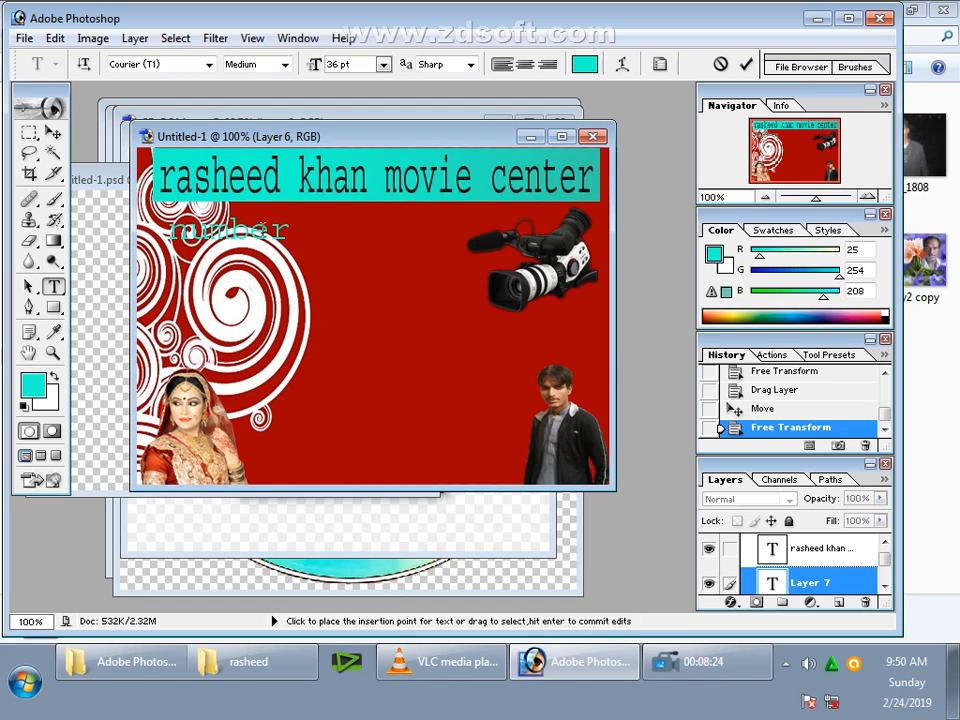
double_click(273, 238)
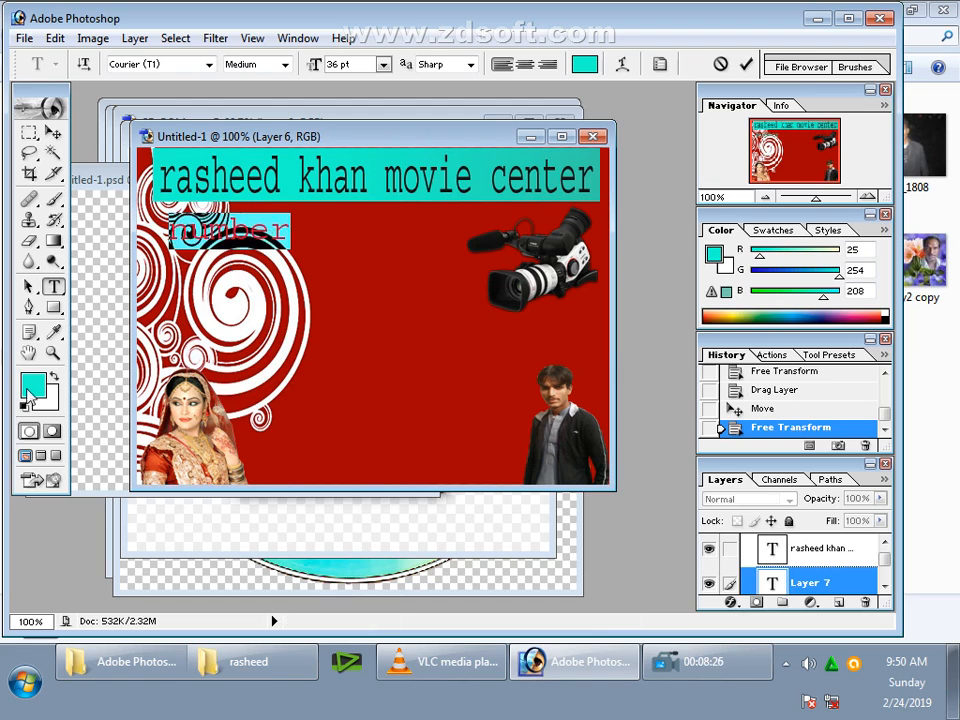
left_click(53, 378)
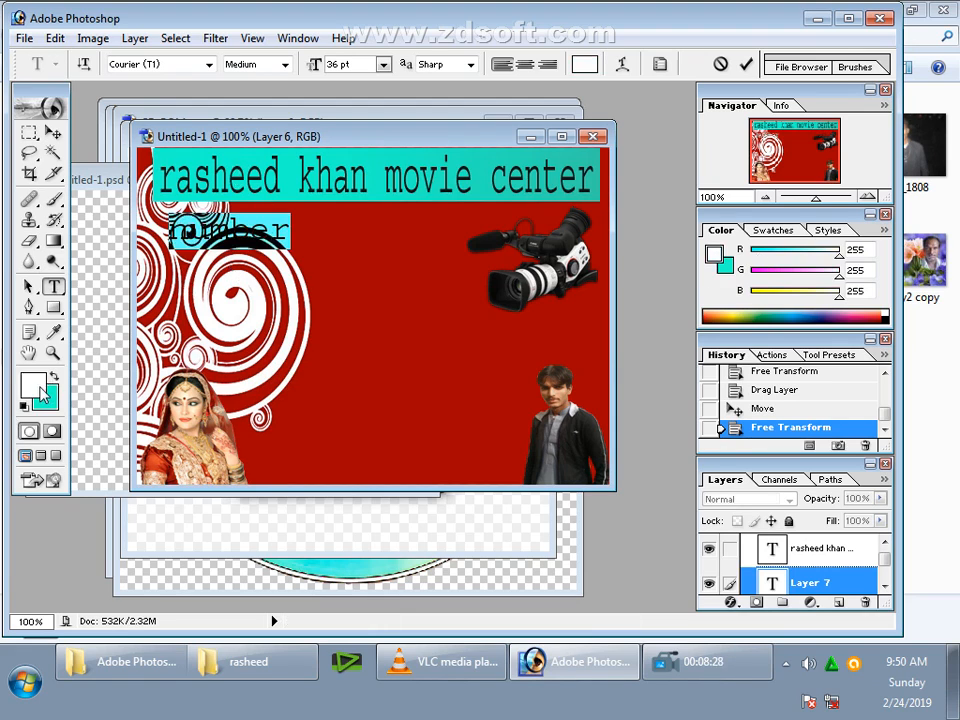
left_click(40, 385)
left_click(334, 466)
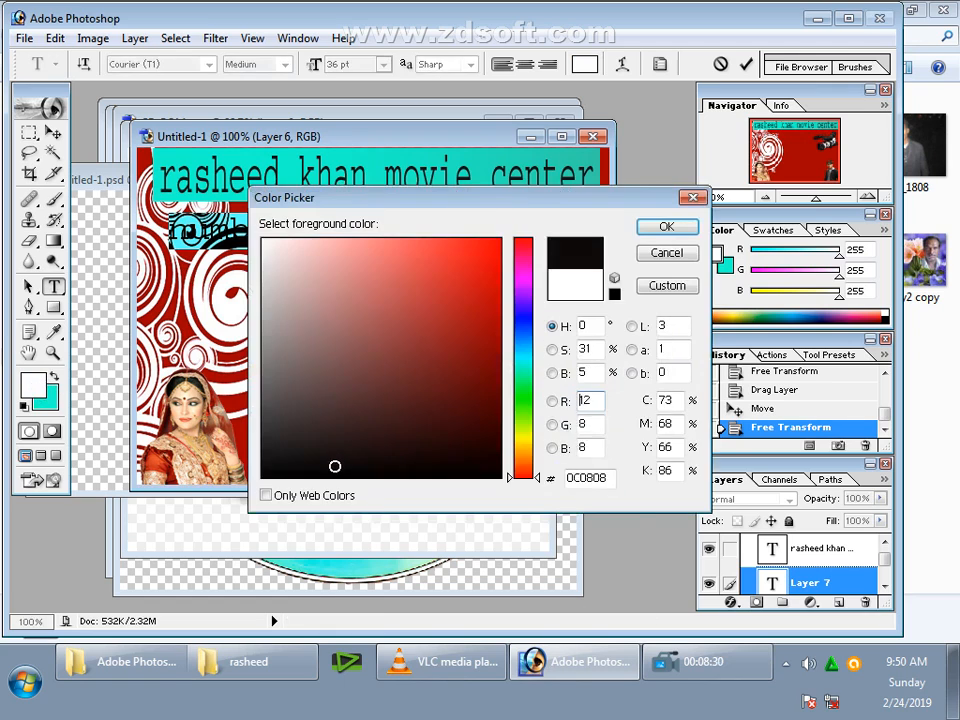
left_click(666, 227)
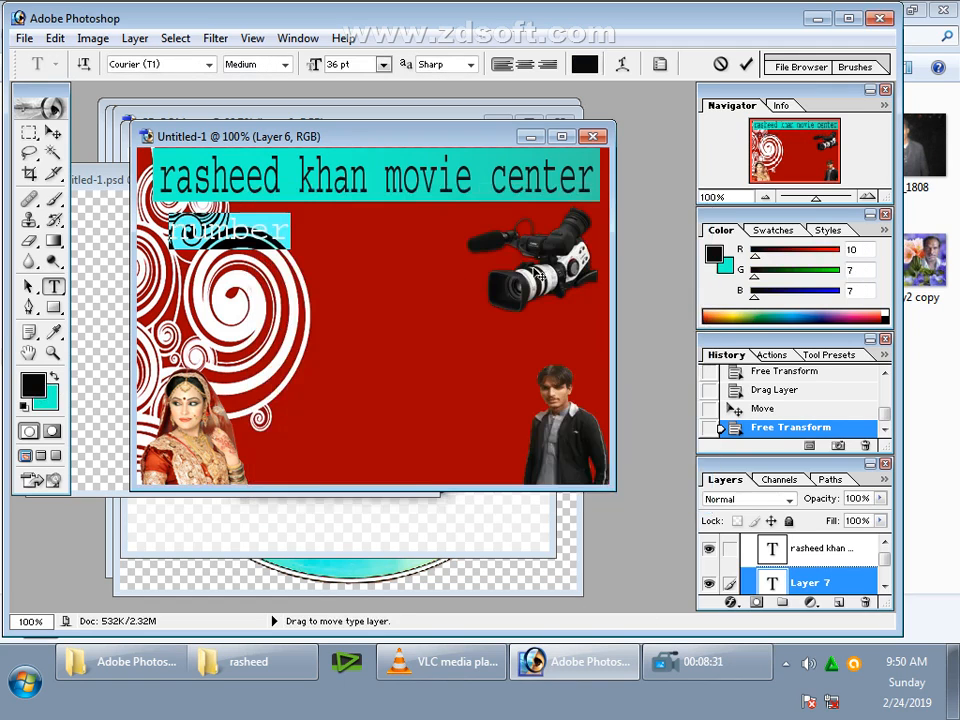
left_click(316, 244)
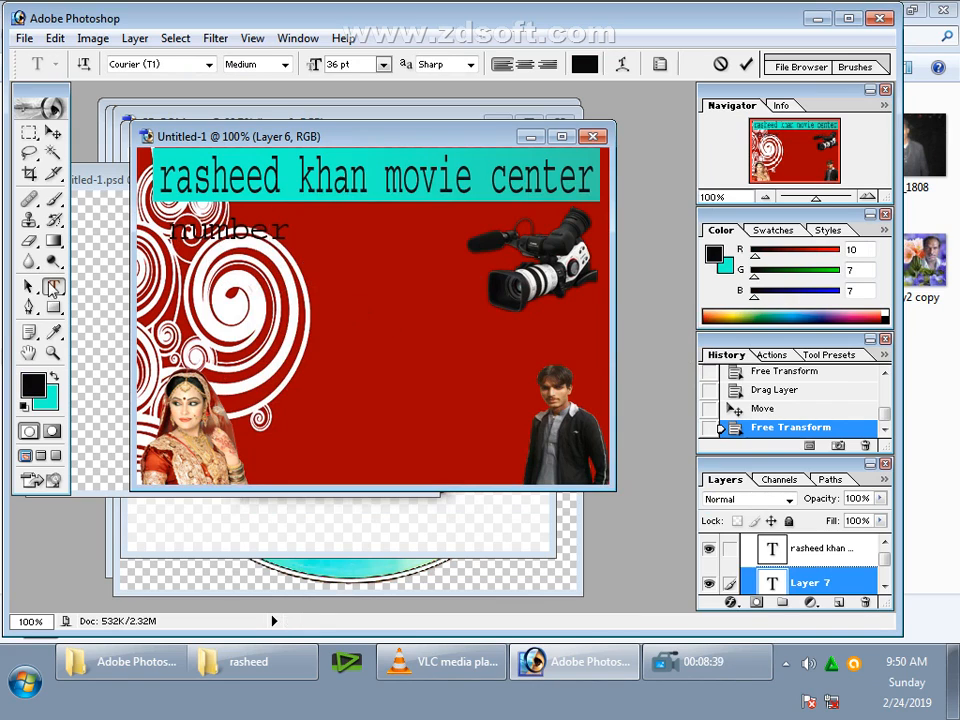
left_click(53, 260)
Add a text box with eight zeros as a placeholder number and move it directly under the word "number".
left_click(53, 287)
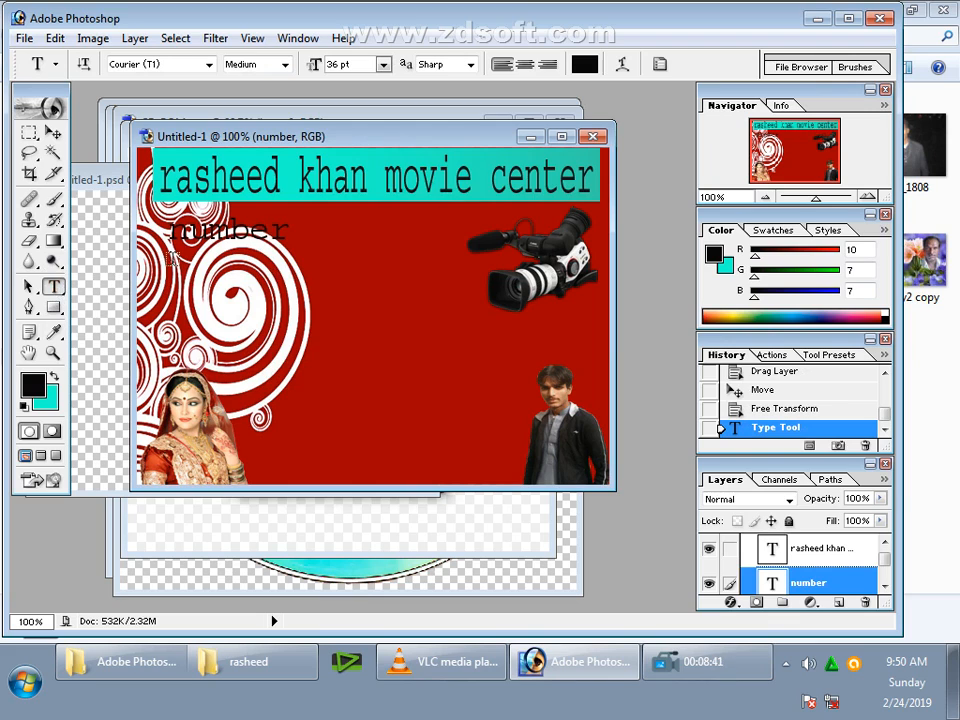
left_click_drag(339, 292, 343, 295)
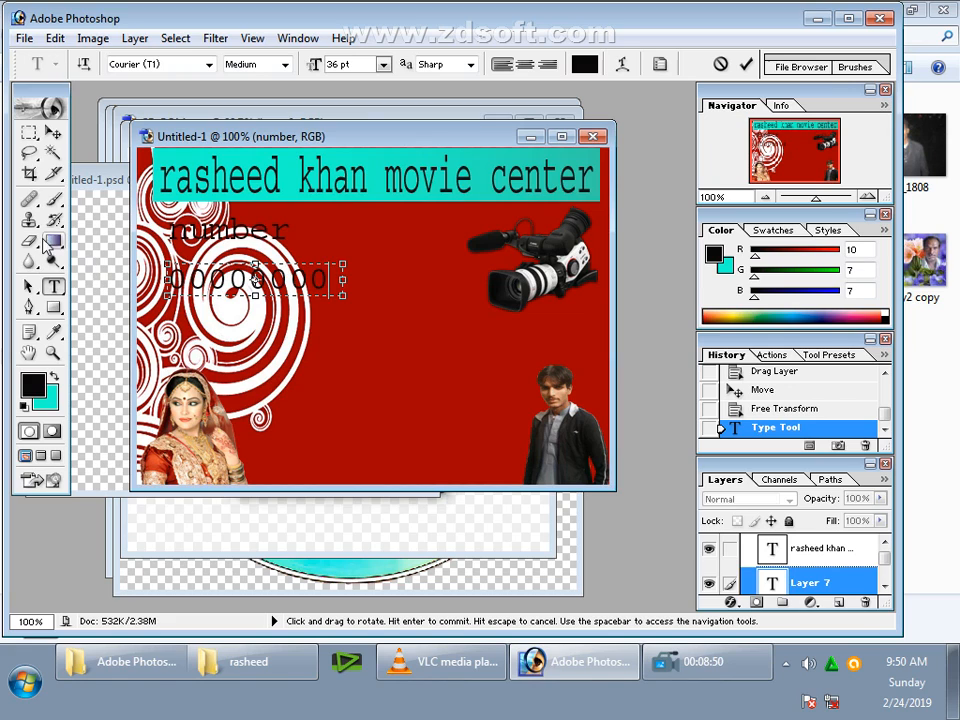
left_click(53, 261)
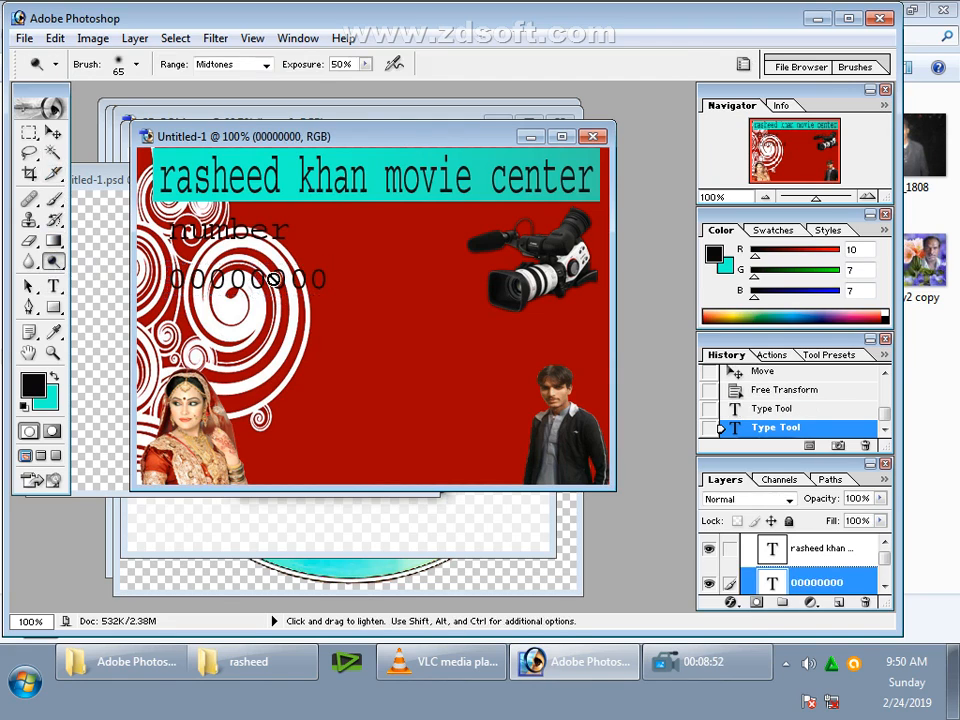
left_click(53, 133)
left_click_drag(158, 177, 226, 261)
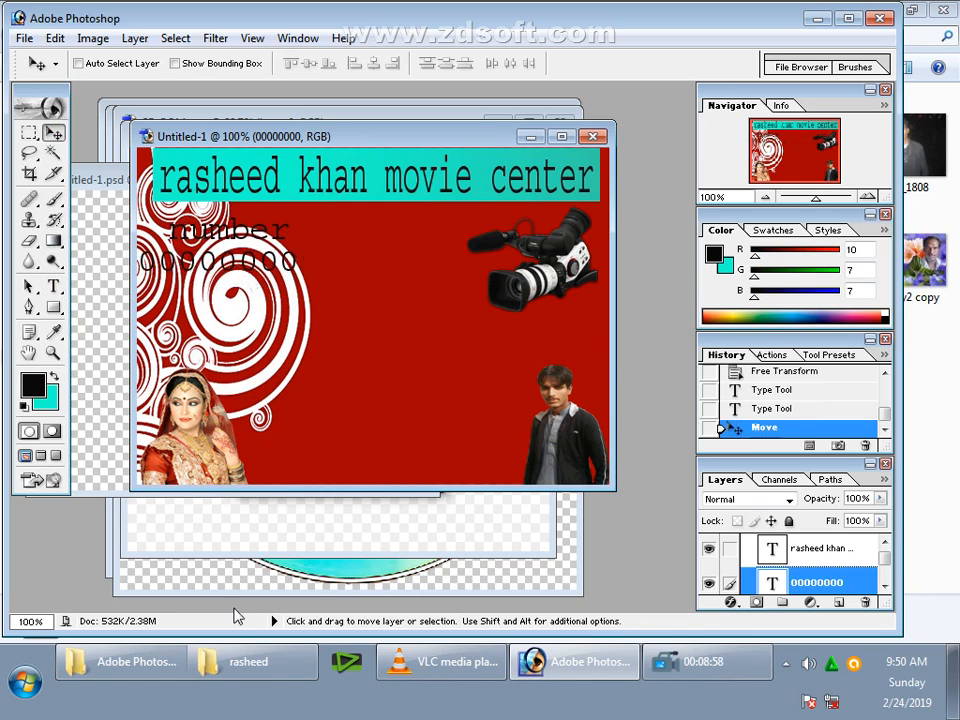
Move the CD-ROM.png window aside and copy the disc onto its own layer in the card.
left_click(318, 581)
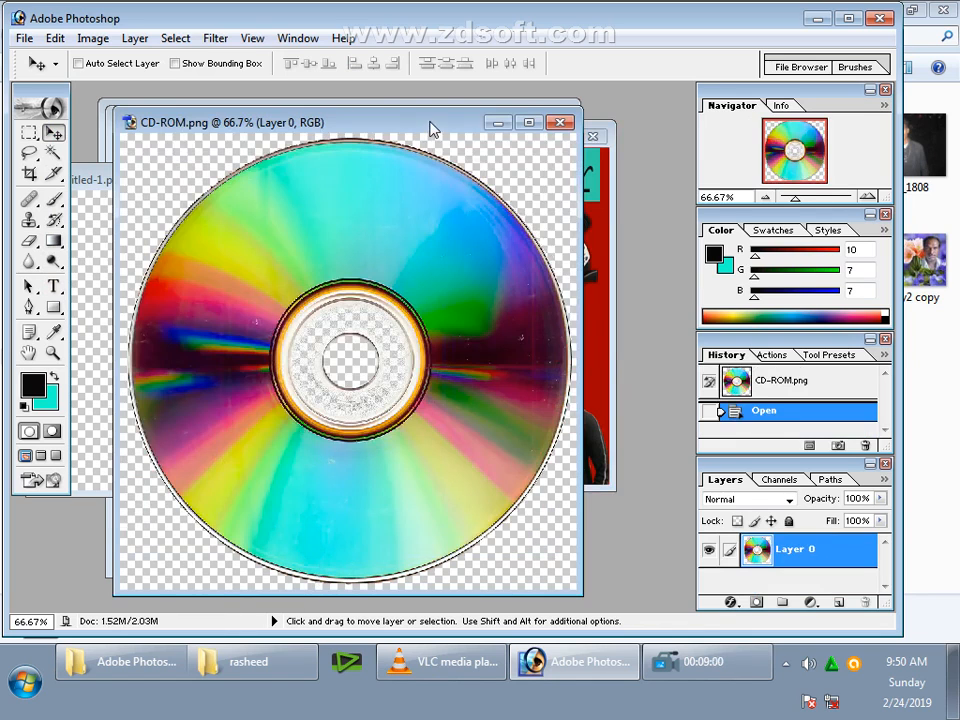
left_click_drag(432, 130, 217, 159)
left_click_drag(214, 242, 498, 343)
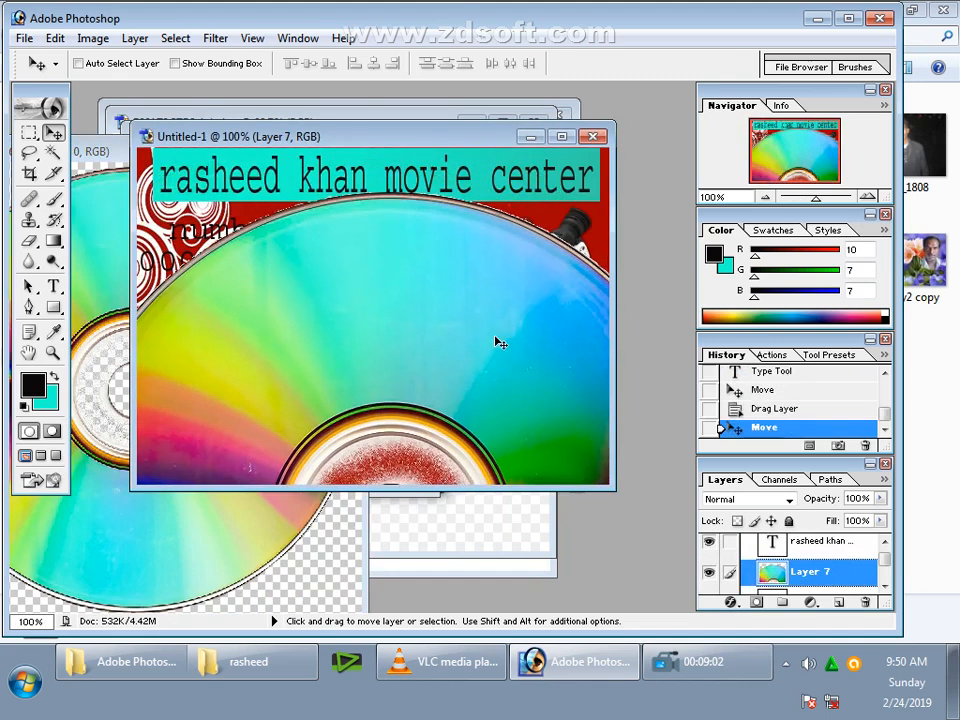
Shrink the disc with Free Transform to a small size and place it beside the bride at the card's lower edge.
key("ctrl+t")
left_click_drag(310, 241, 523, 289)
left_click_drag(190, 178, 545, 414)
left_click_drag(566, 489, 232, 225)
left_click_drag(172, 204, 468, 440)
left_click_drag(545, 485, 354, 295)
left_click_drag(446, 291, 366, 368)
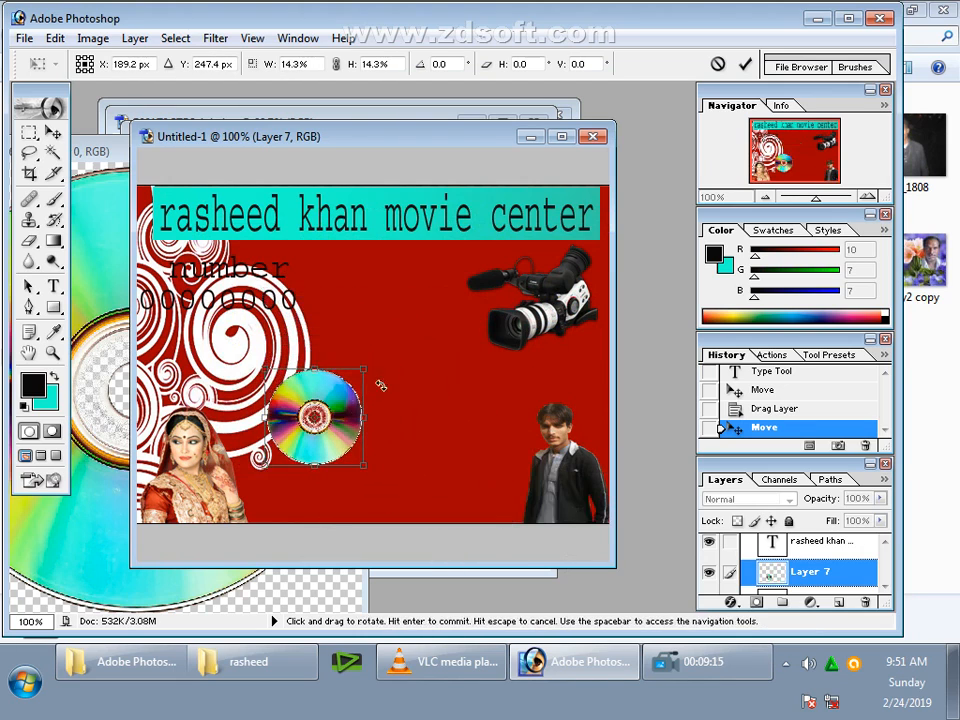
left_click_drag(310, 413, 289, 471)
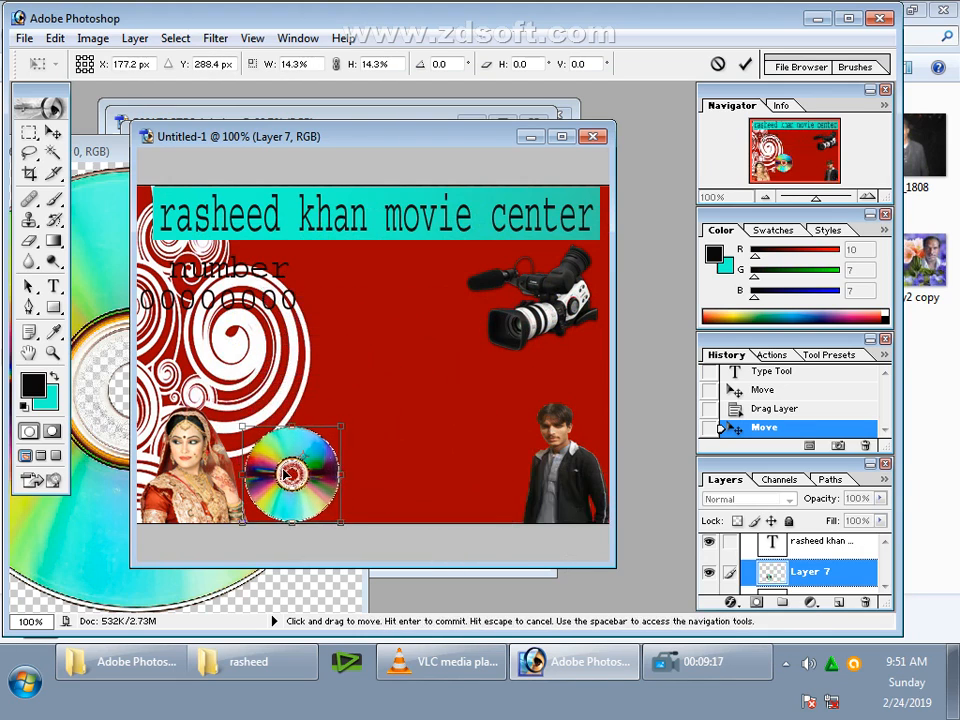
left_click_drag(338, 418, 297, 486)
key("Return")
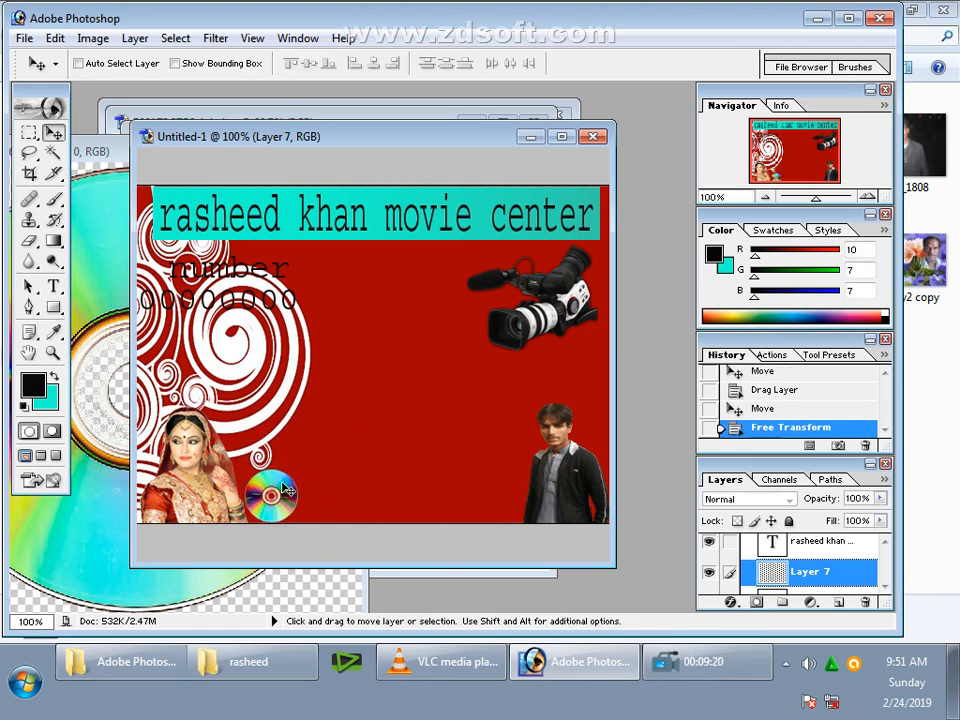
Close the CD-ROM.png image and minimize the Untitled-1.psd window with the man's cutout.
left_click(108, 398)
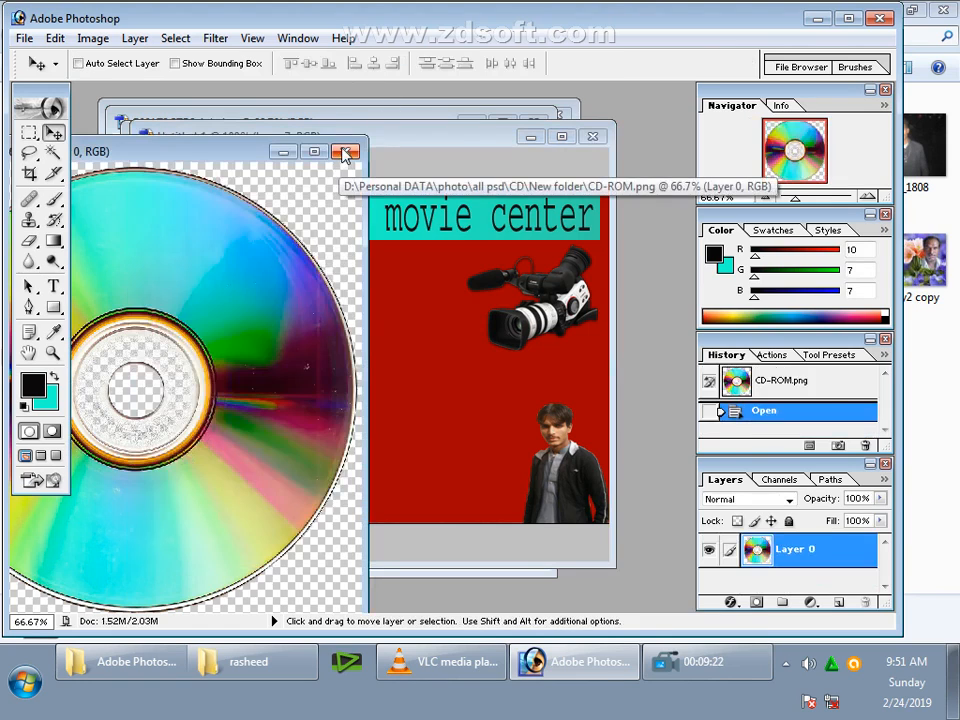
left_click(372, 139)
left_click(85, 207)
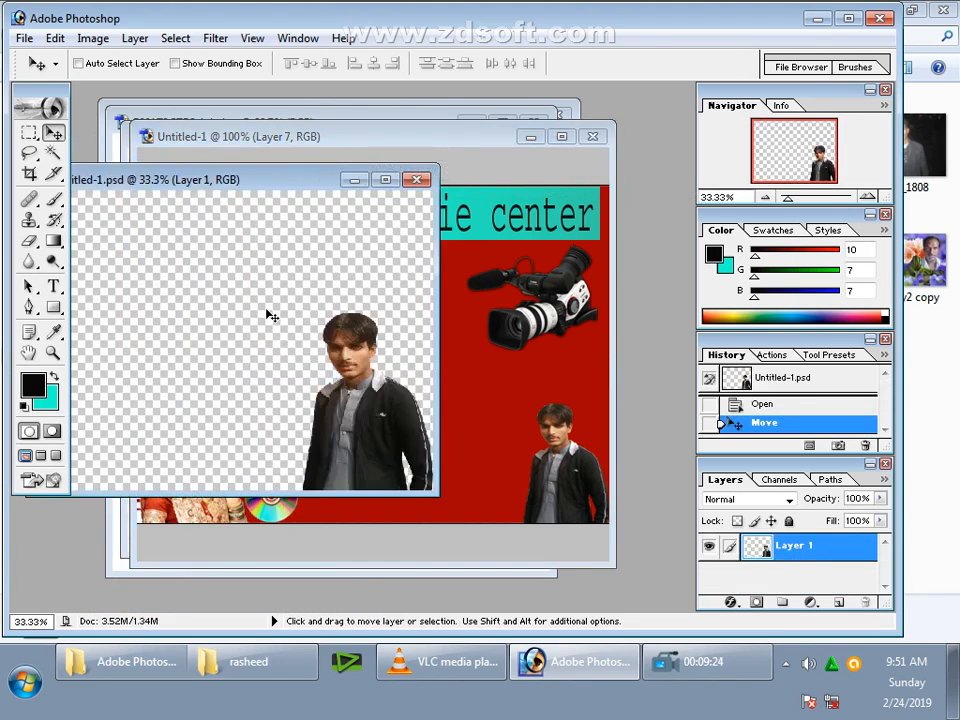
left_click(354, 181)
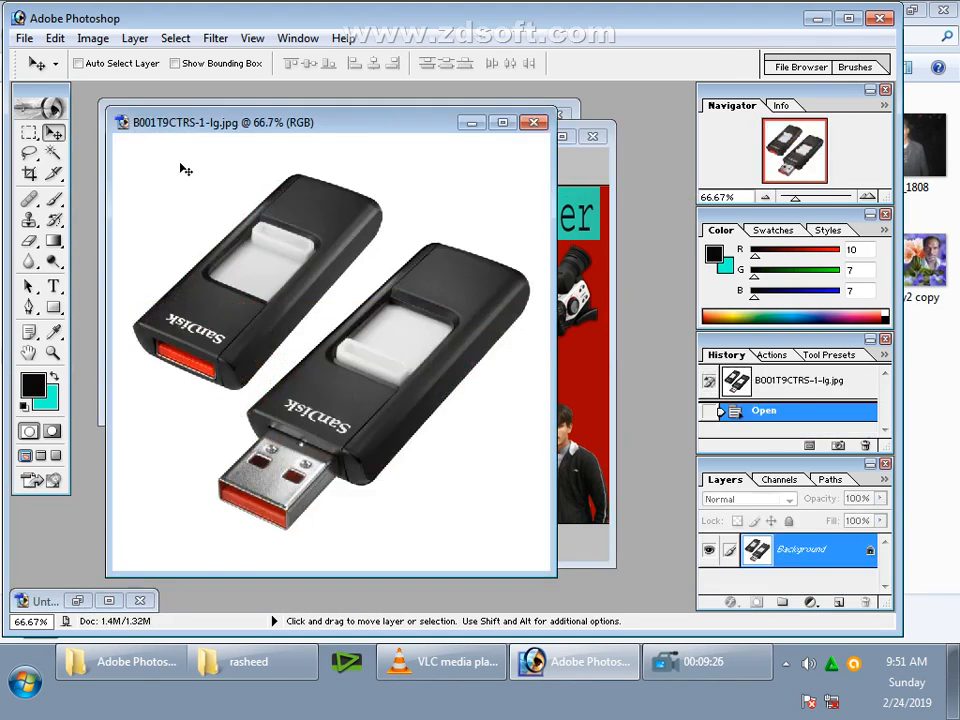
Move the B001T9CTRS-1-lg.jpg window aside, select its white background with the Magic Wand at tolerance 32, and clear it.
left_click_drag(329, 140, 242, 161)
left_click(53, 152)
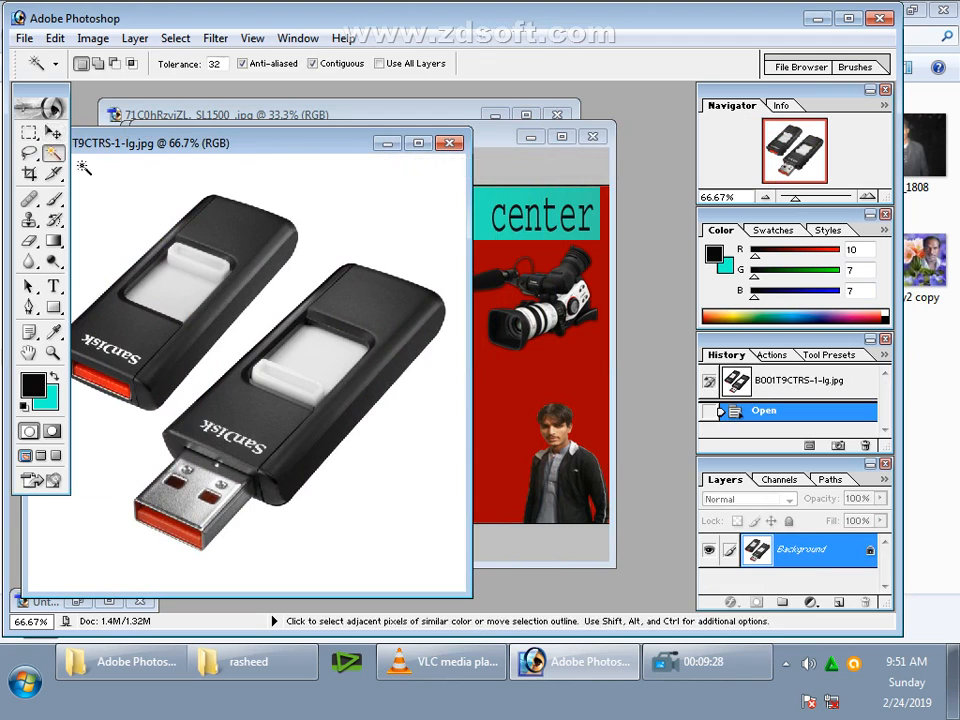
left_click(81, 163)
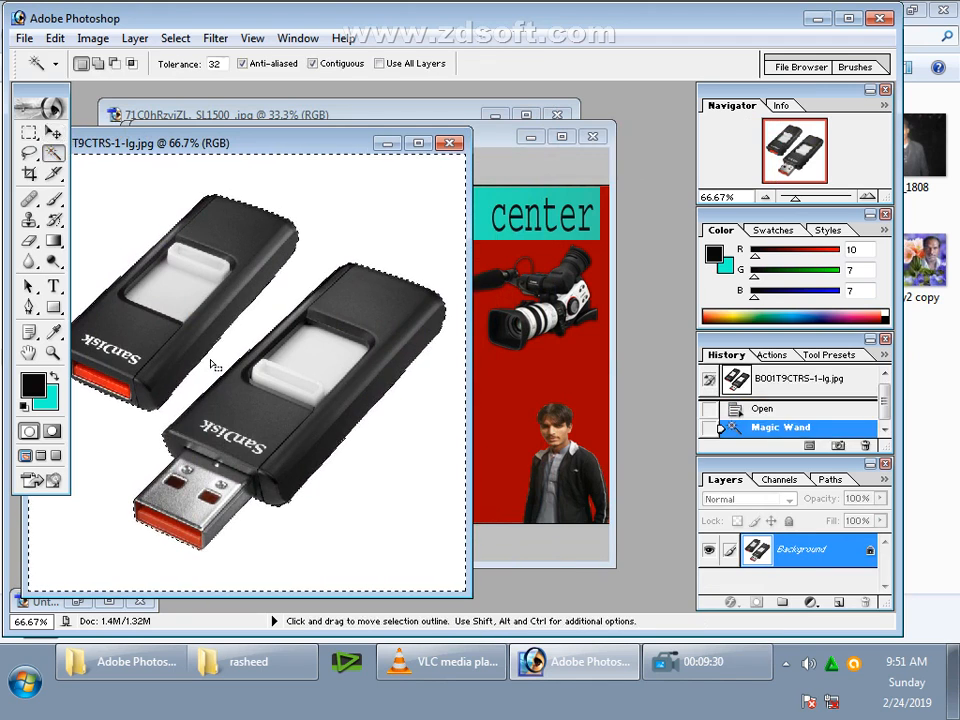
key("Delete")
key("v")
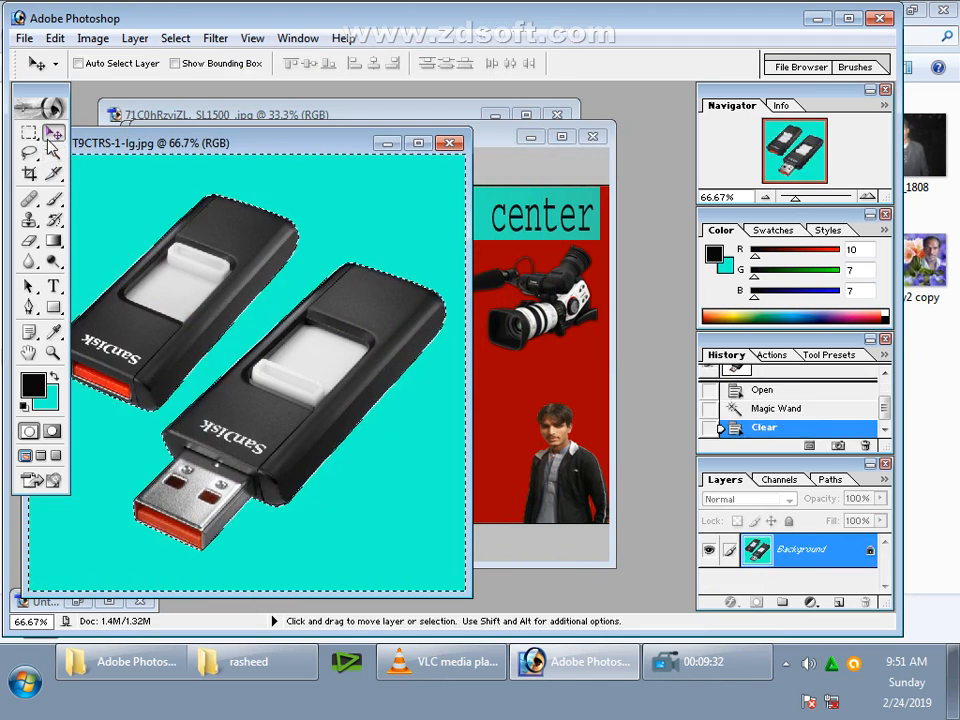
Copy the black flash drives into the card, flip them vertically, and shrink them to about 25.3% width at the card's lower middle.
left_click_drag(413, 303, 353, 343)
key("ctrl+t")
left_click_drag(236, 289, 253, 272)
left_click_drag(171, 186, 384, 365)
left_click_drag(484, 430, 360, 306)
left_click_drag(473, 247, 430, 496)
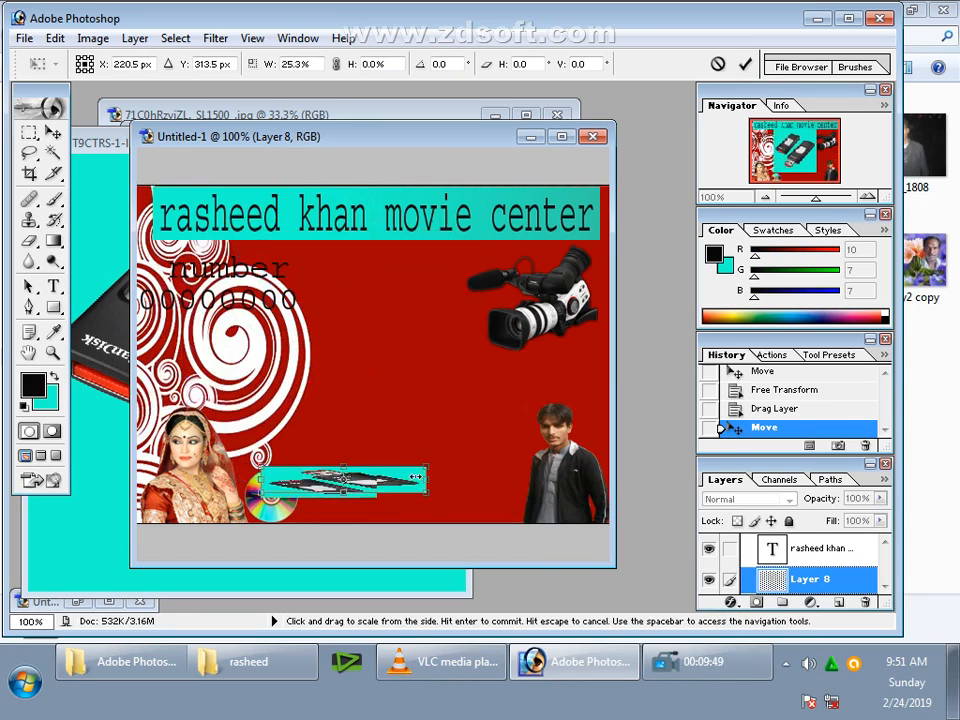
left_click_drag(347, 468, 347, 348)
left_click_drag(346, 398, 389, 411)
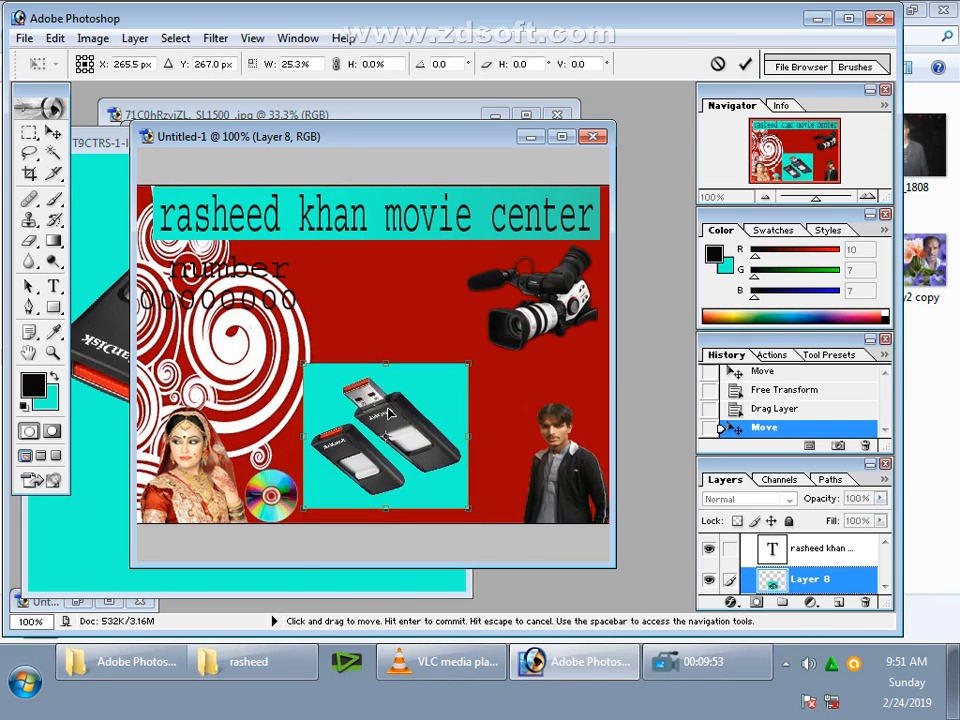
key("Return")
Remove the turquoise background around the black flash drives with the Magic Wand and clear the selection.
left_click(55, 155)
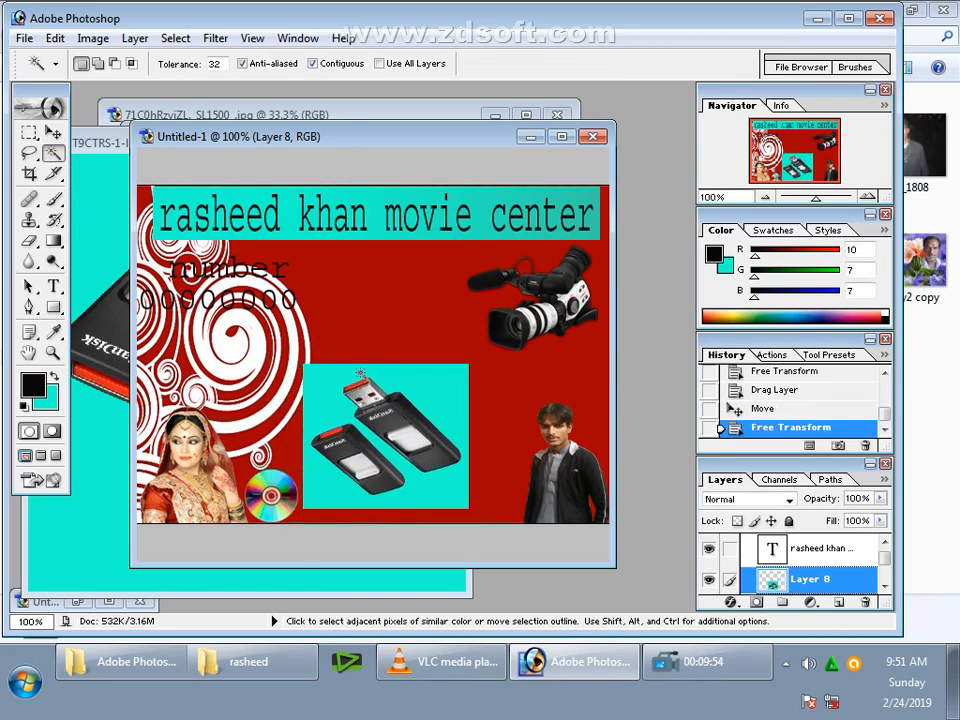
left_click(326, 397)
key("Delete")
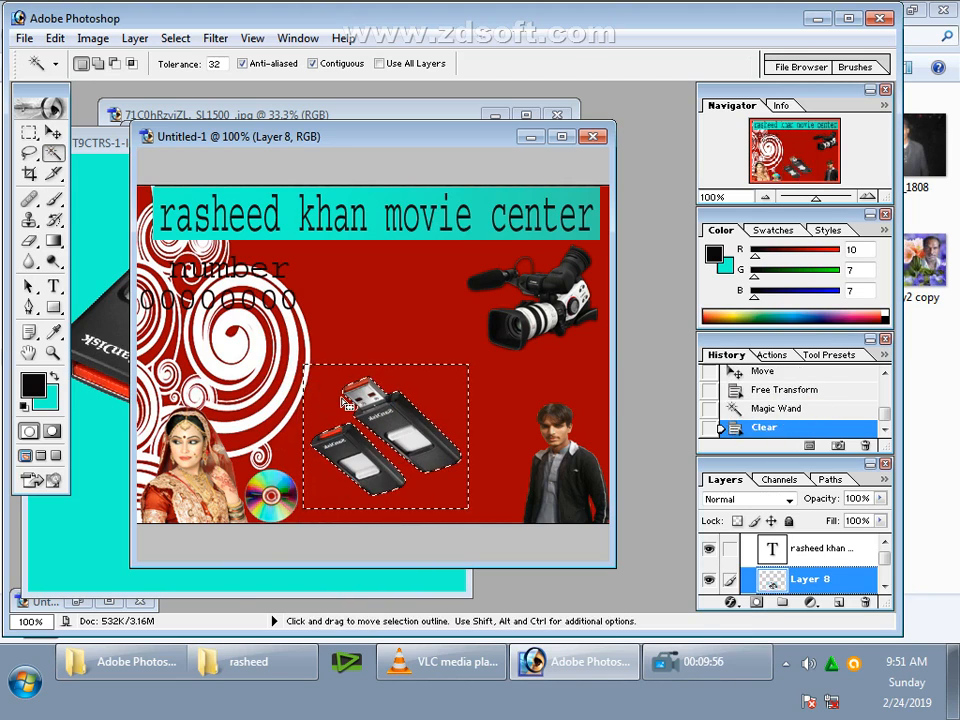
key("ctrl+d")
Scale the black flash drives to about 54.6% with Free Transform and place them beside the disc at the card's lower edge.
key("ctrl+t")
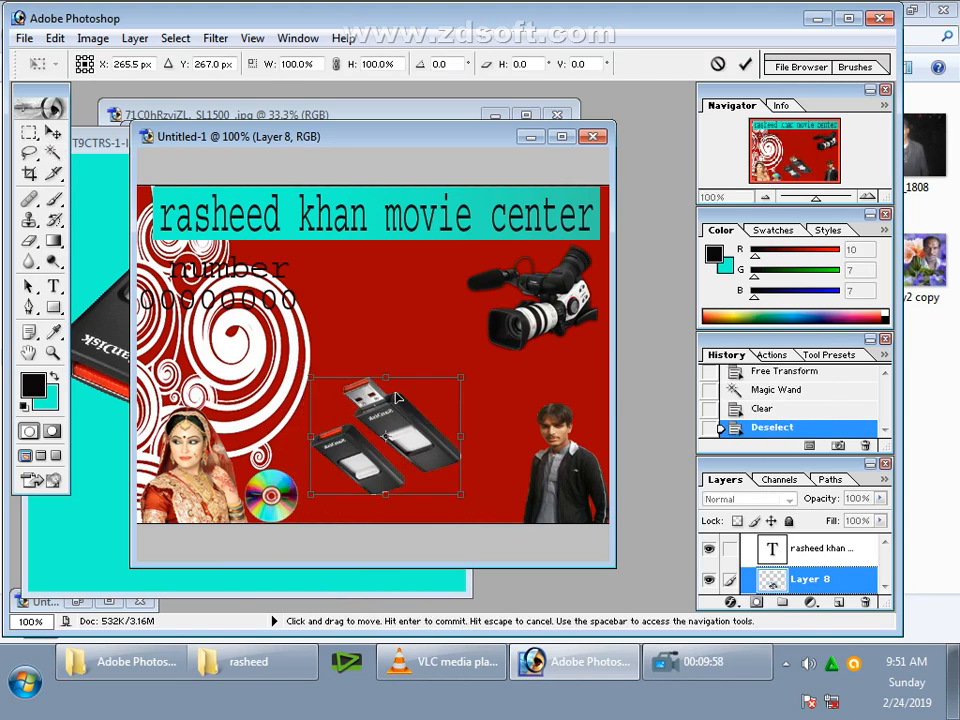
left_click_drag(460, 377, 370, 492)
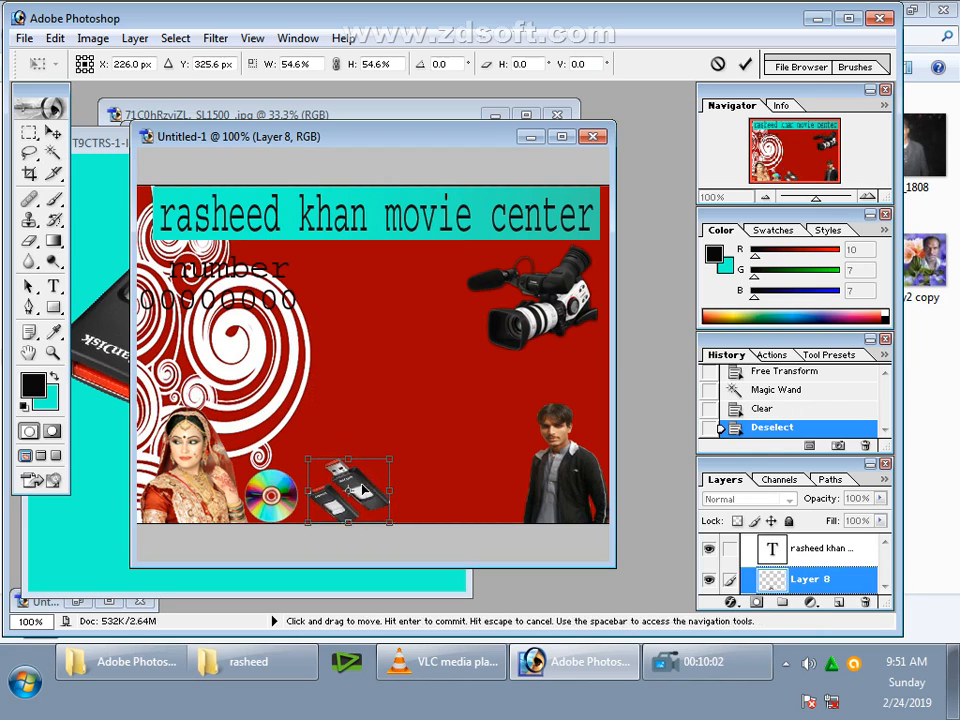
key("Return")
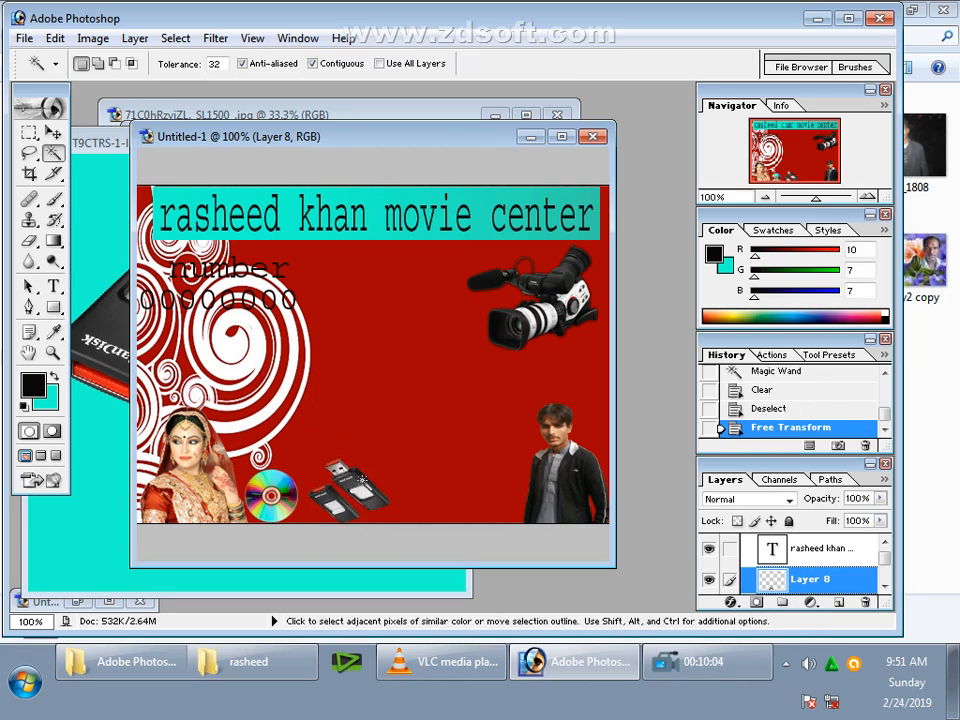
Close B001T9CTRS-1-lg.jpg without saving its changes.
left_click(90, 399)
left_click(449, 143)
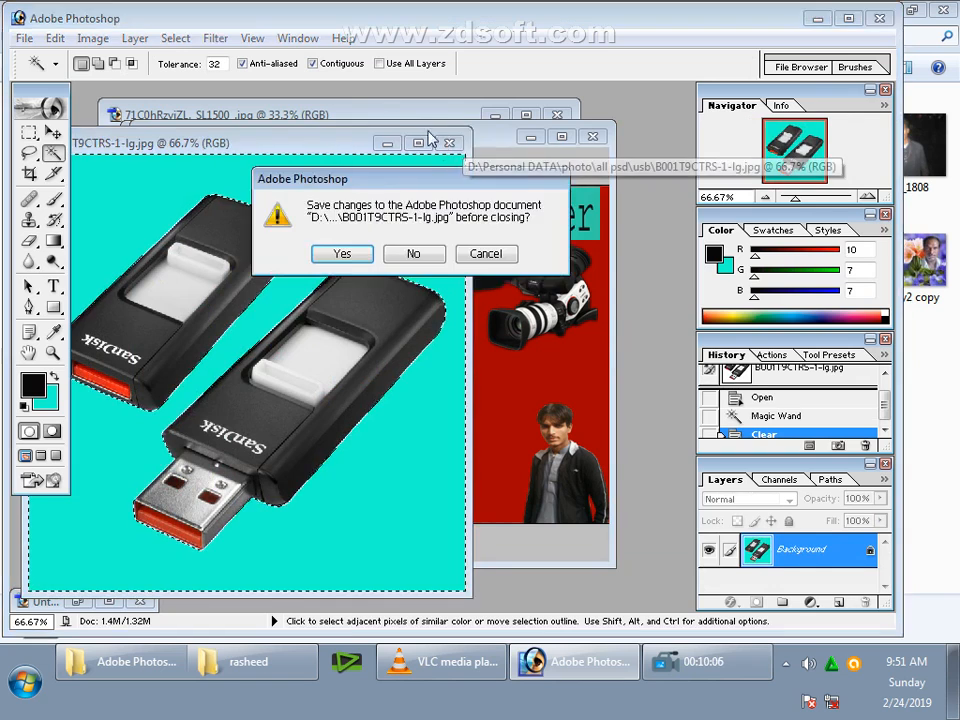
left_click(413, 254)
Copy the whole red flash drive picture from 71C0hRzyiZL._SL1500_.jpg onto its own layer in the card.
left_click(290, 115)
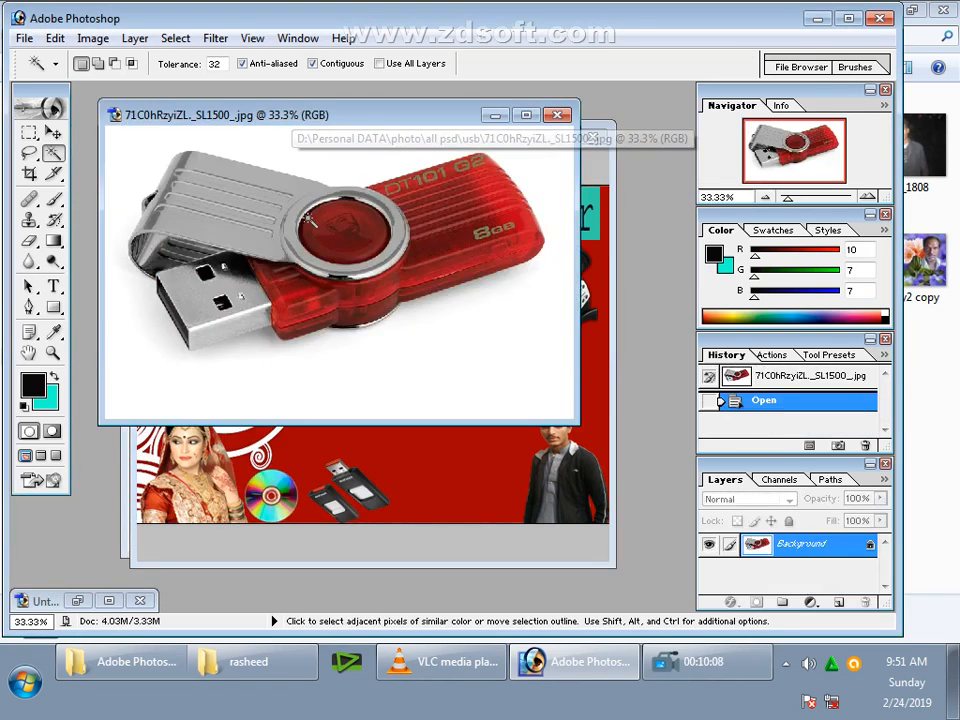
left_click(309, 220)
left_click(53, 132)
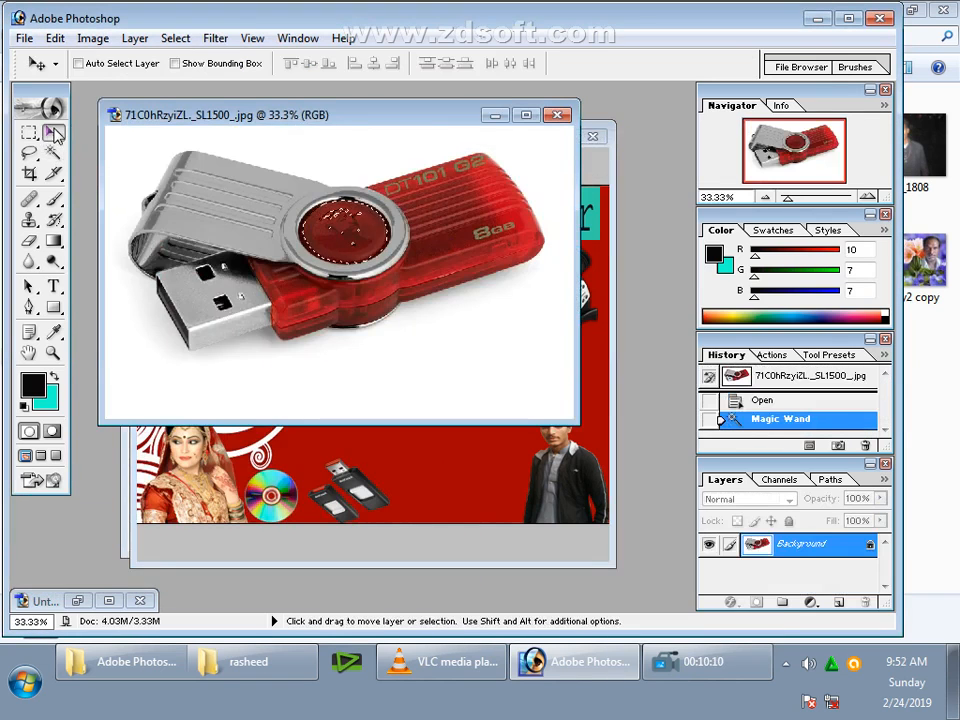
key("ctrl+d")
left_click_drag(383, 386, 422, 404)
Maximize the card window and shrink the red flash drive picture with Free Transform to fit in the middle of the card.
key("ctrl+t")
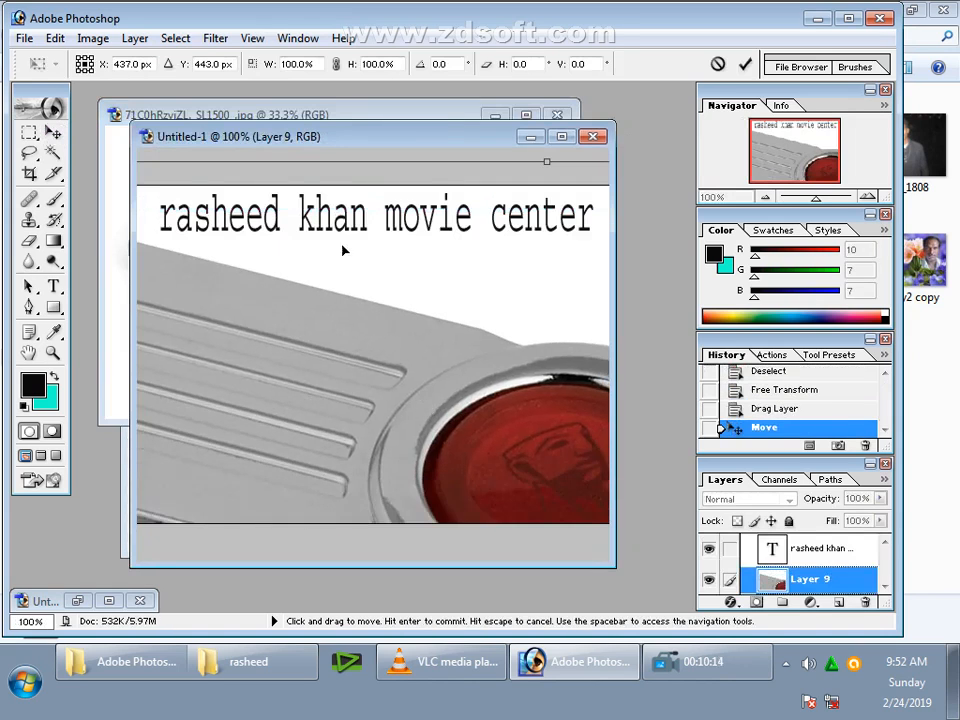
double_click(317, 136)
left_click_drag(175, 201, 441, 197)
left_click_drag(165, 141, 561, 439)
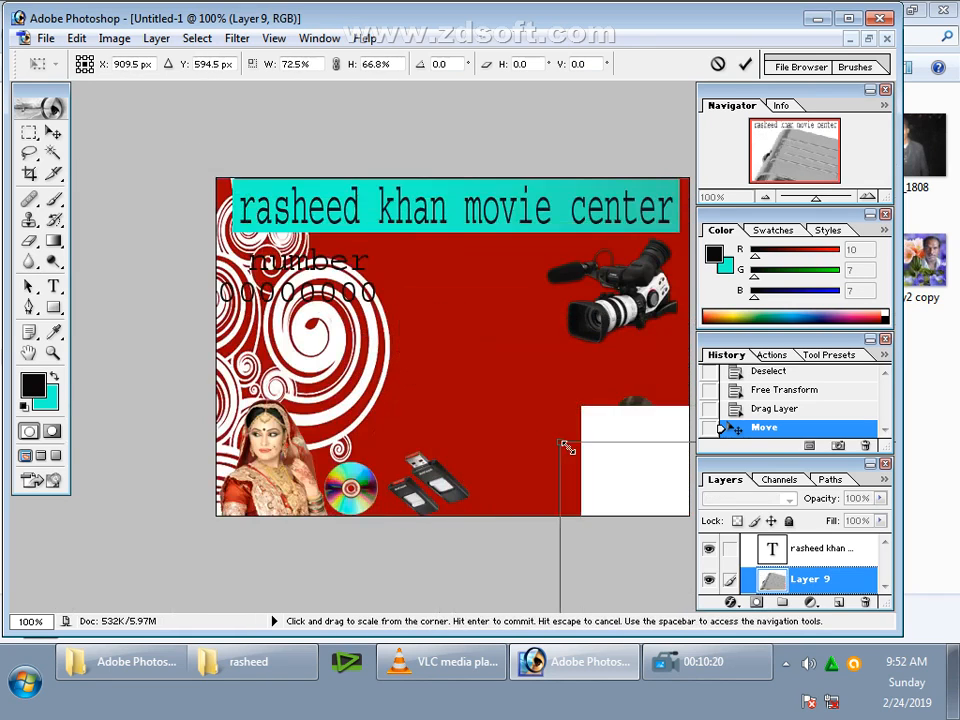
left_click_drag(677, 491, 219, 165)
left_click_drag(98, 118, 504, 399)
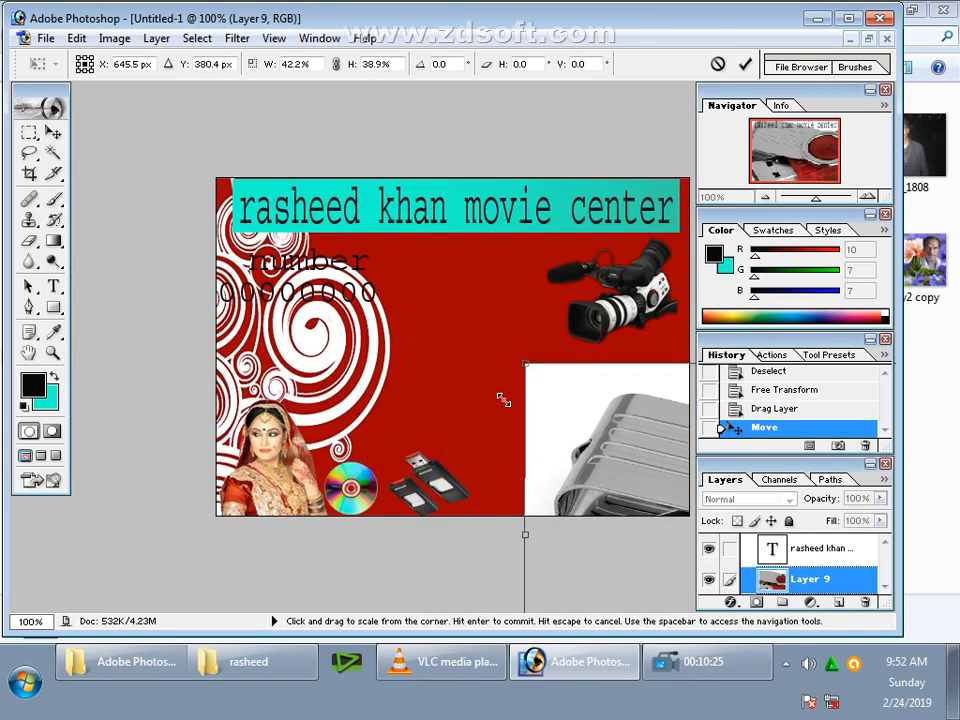
left_click_drag(621, 452, 222, 192)
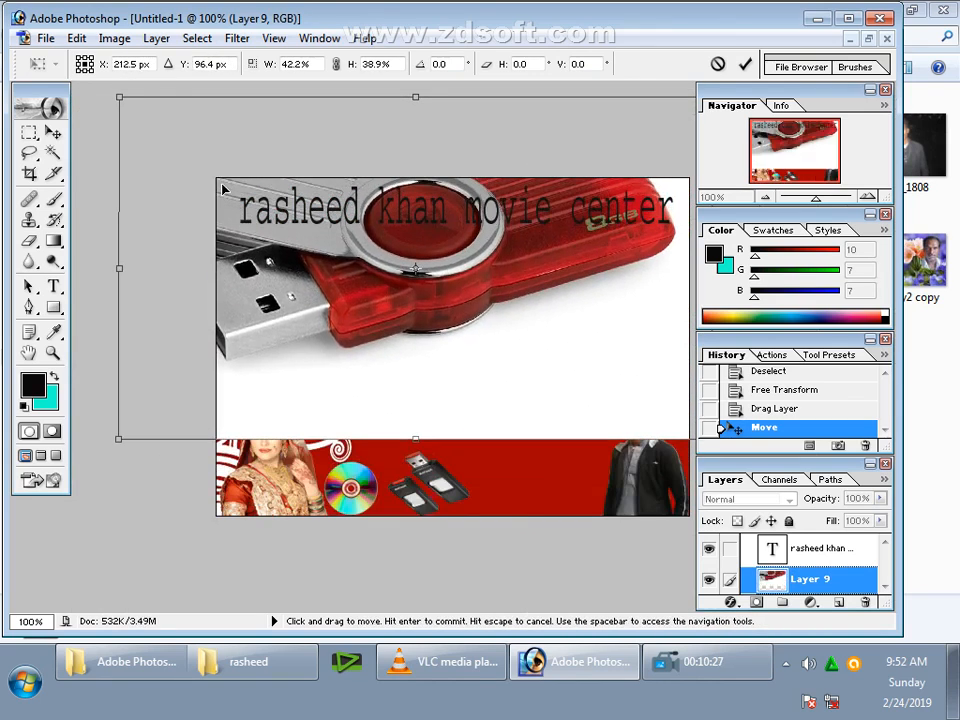
left_click_drag(119, 92, 491, 379)
left_click_drag(602, 329, 469, 368)
key("Return")
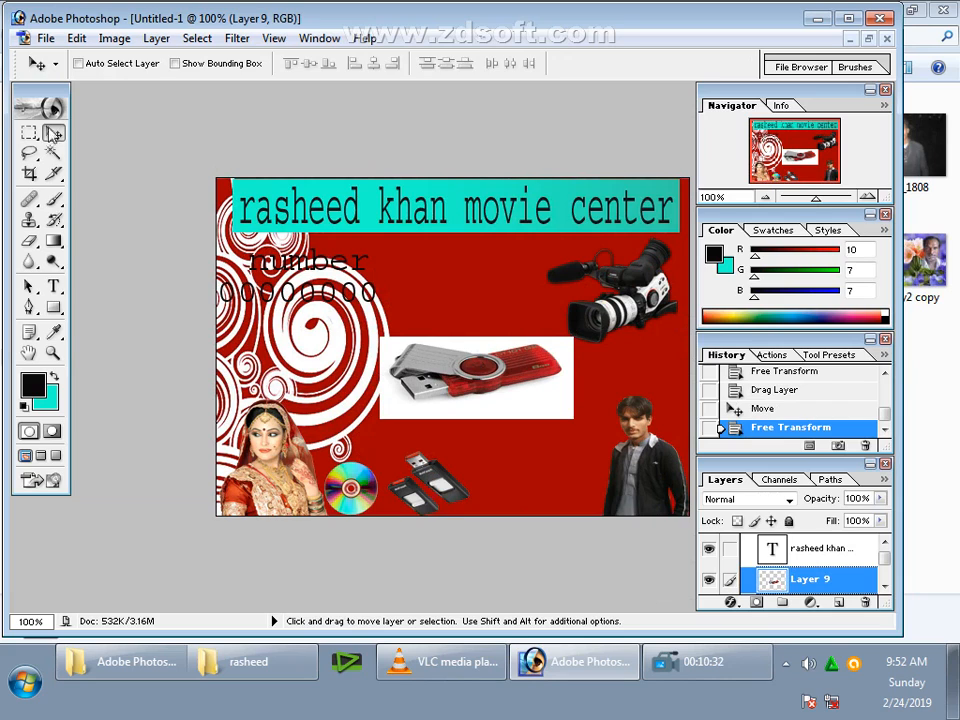
Remove the white background around the red flash drive with the Magic Wand and deselect.
left_click(53, 152)
left_click(473, 413)
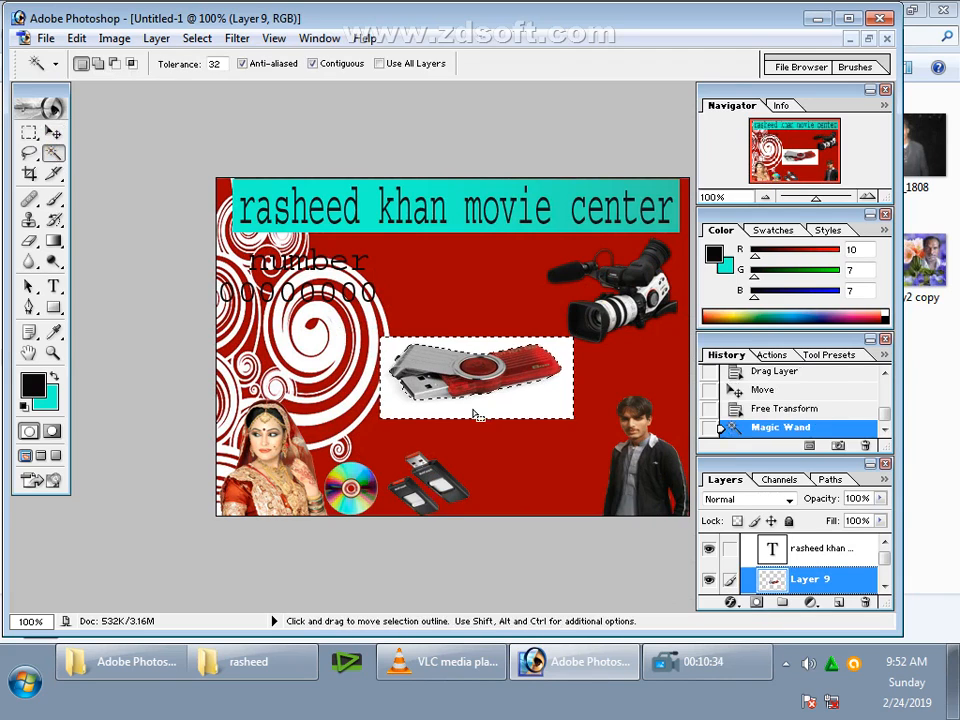
key("Delete")
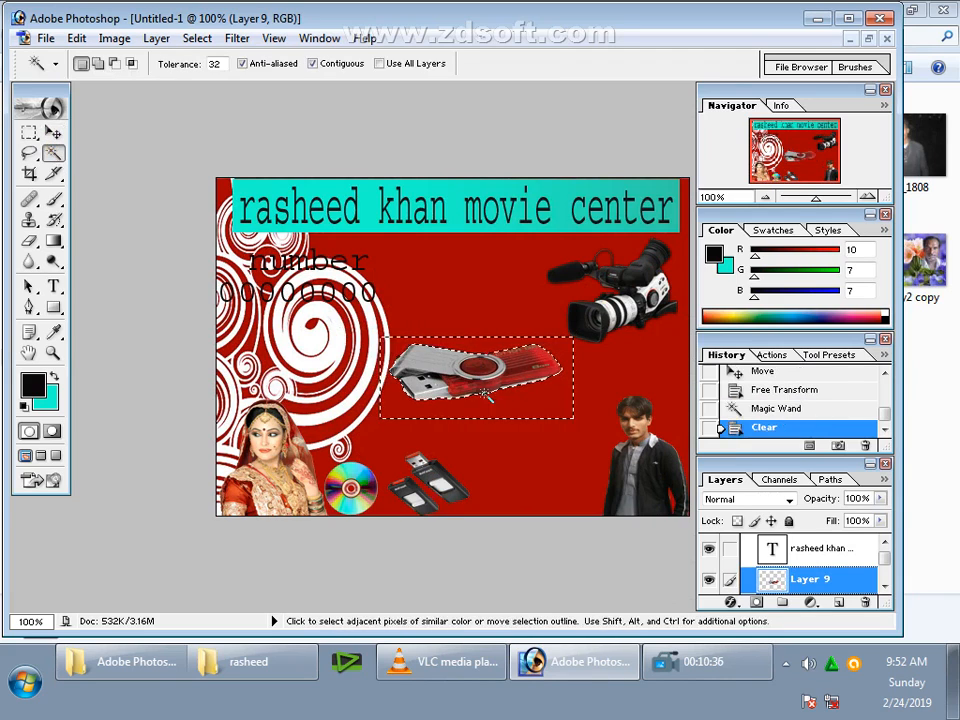
key("ctrl+d")
Scale the red flash drive to 54%, rotate it about 2.6°, and place it between the black flash drives and the man.
key("ctrl+t")
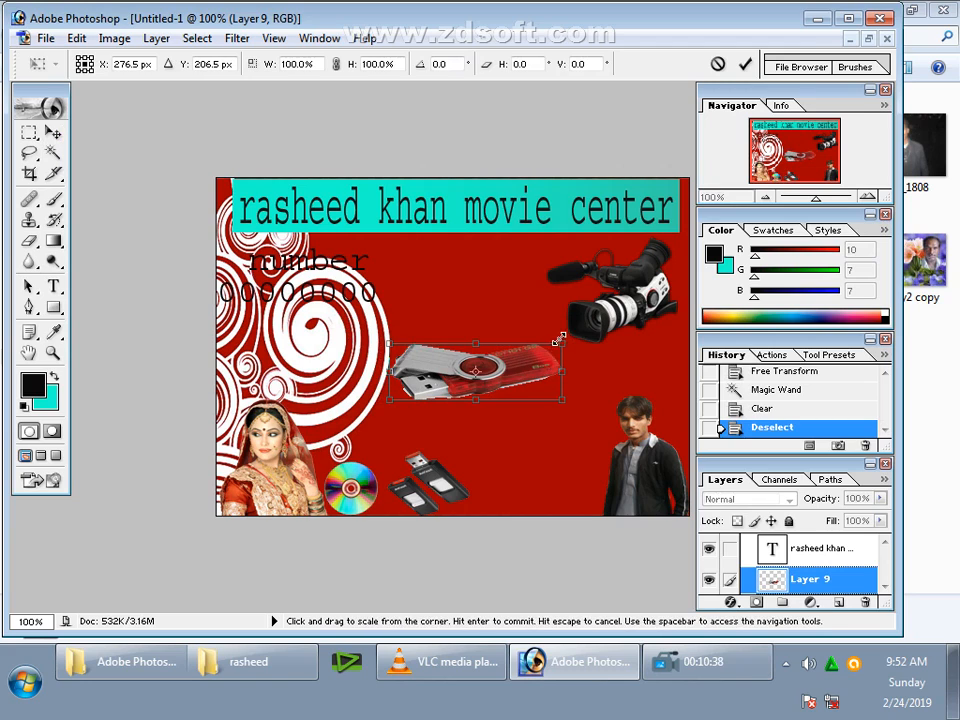
left_click_drag(566, 344, 534, 486)
left_click_drag(574, 424, 591, 487)
left_click_drag(536, 514, 535, 317)
left_click_drag(515, 480, 535, 487)
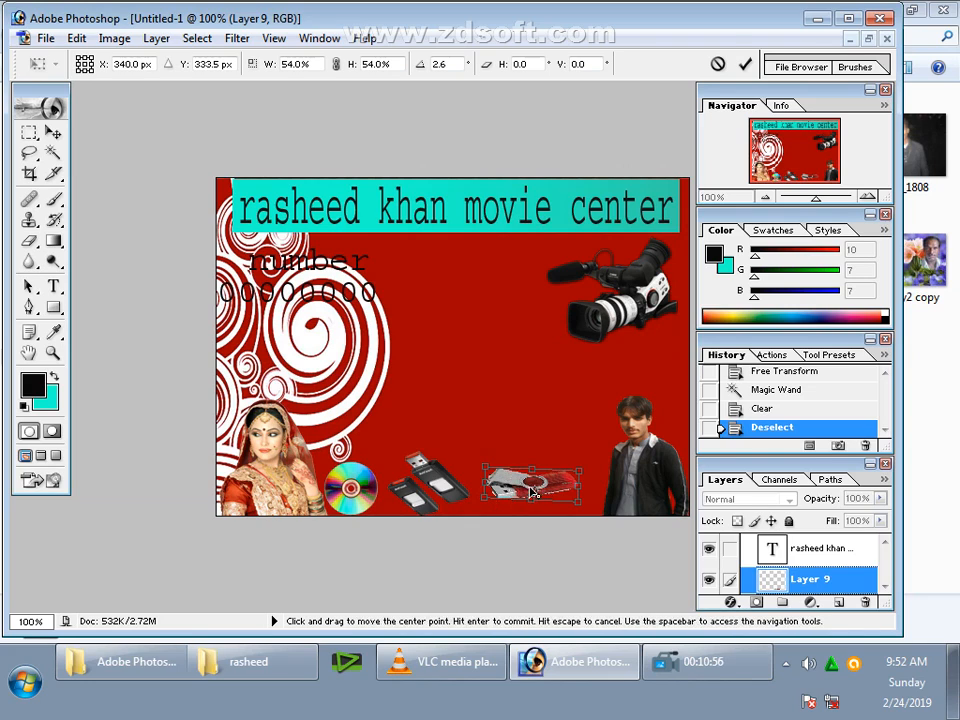
key("Return")
left_click(508, 487)
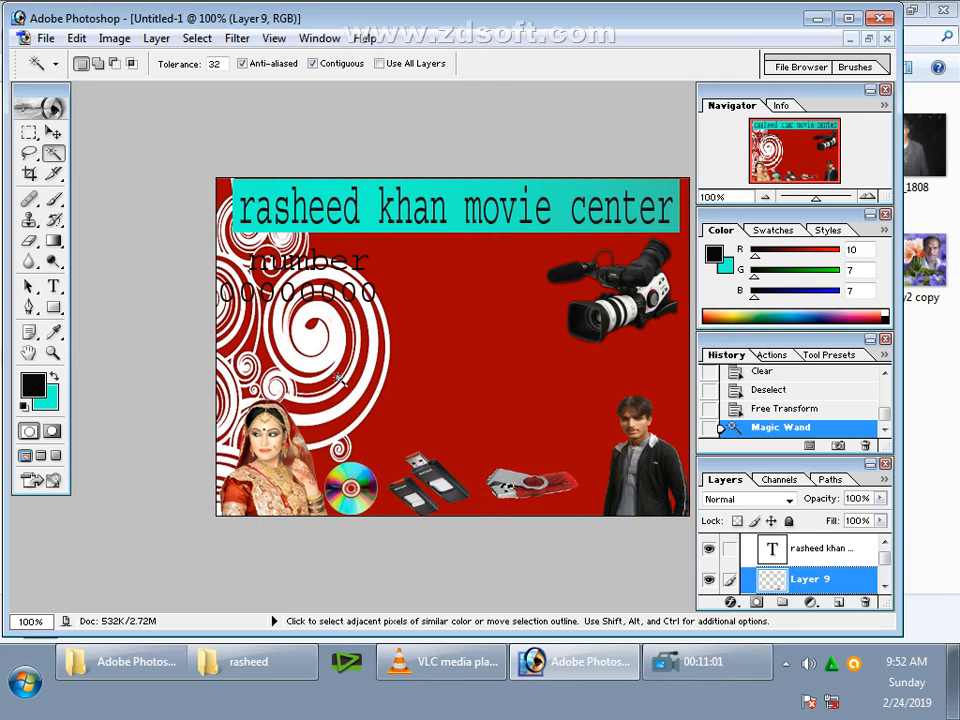
Return the card to its normal window and close 71C0hRzyiZL._SL1500_.jpg without saving its changes.
key("f")
key("f")
key("f")
left_click(185, 114)
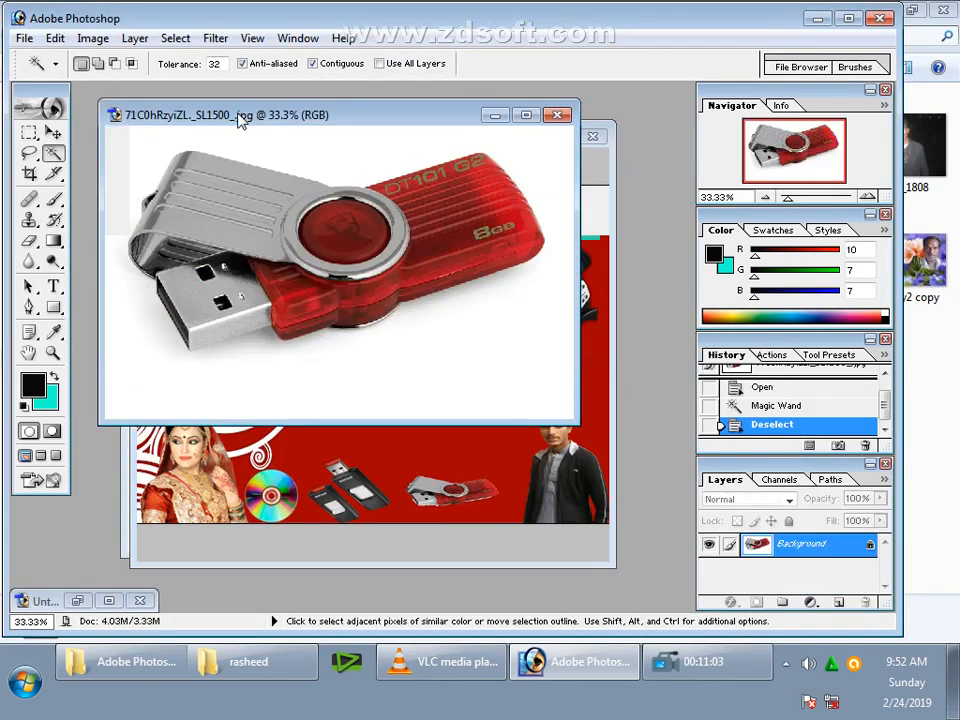
left_click(557, 114)
left_click(438, 253)
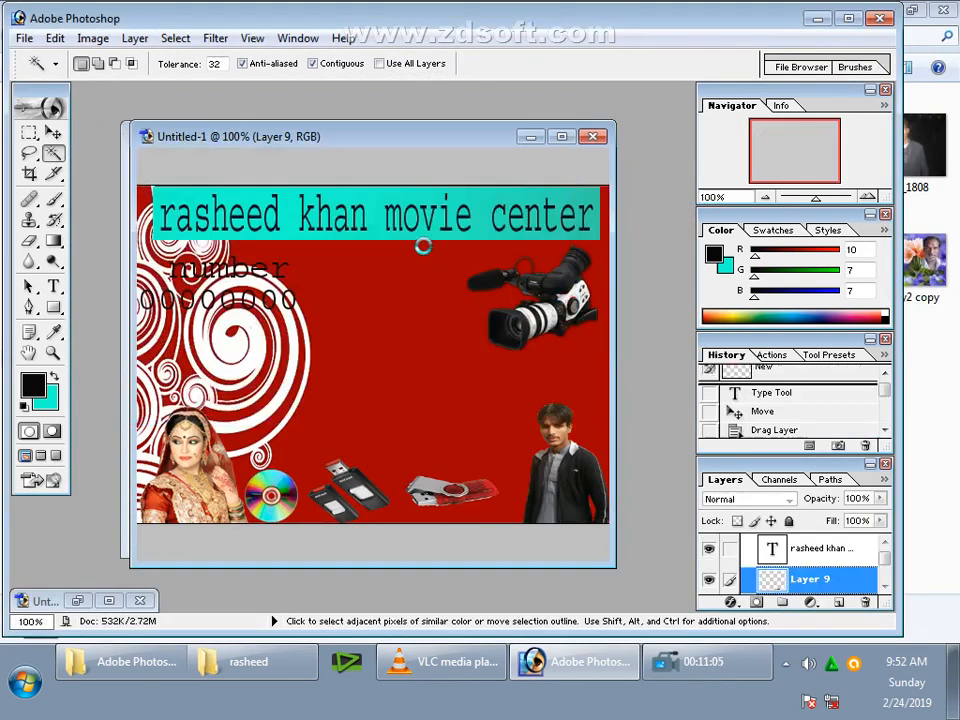
Move the 4GB microSD picture's window aside, copy the picture onto its own layer in the card, and shift it downward.
left_click(122, 155)
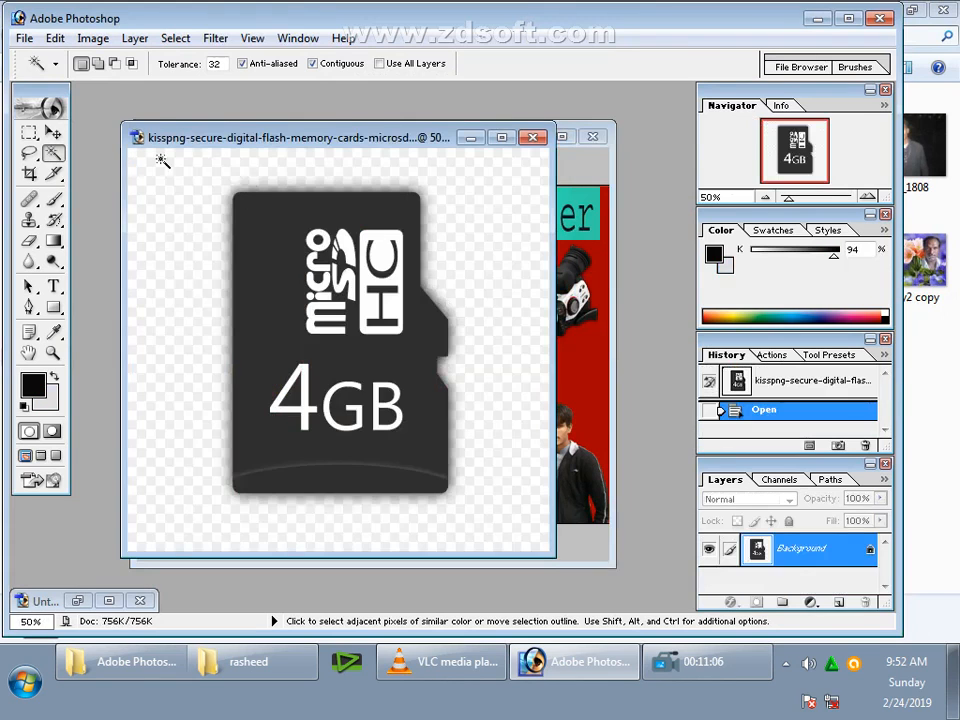
left_click_drag(310, 141, 160, 147)
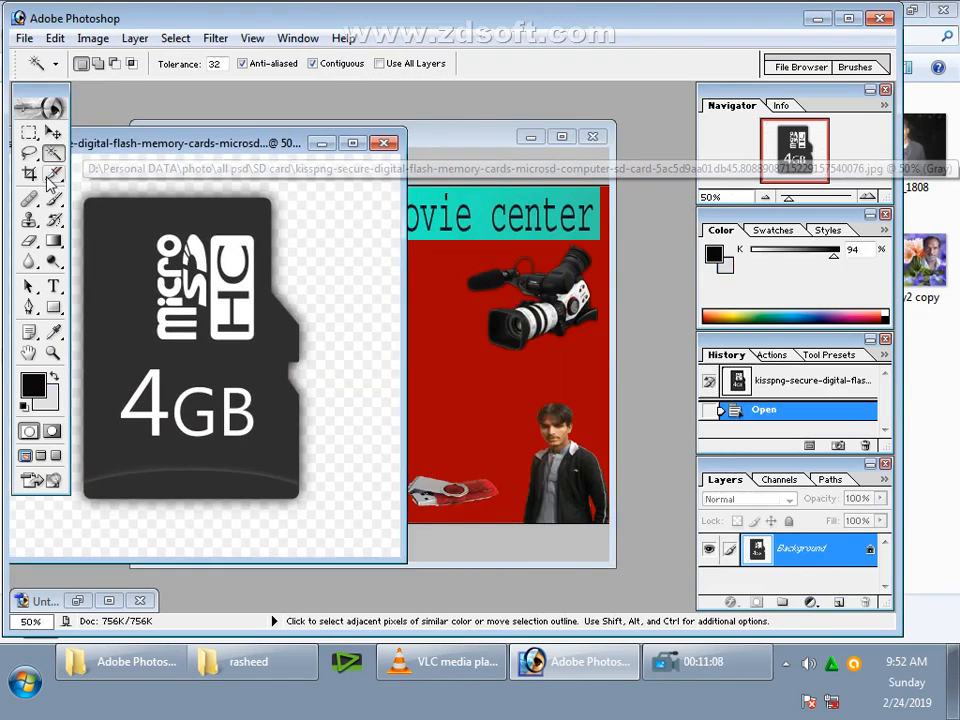
left_click(53, 137)
left_click_drag(382, 330, 467, 324)
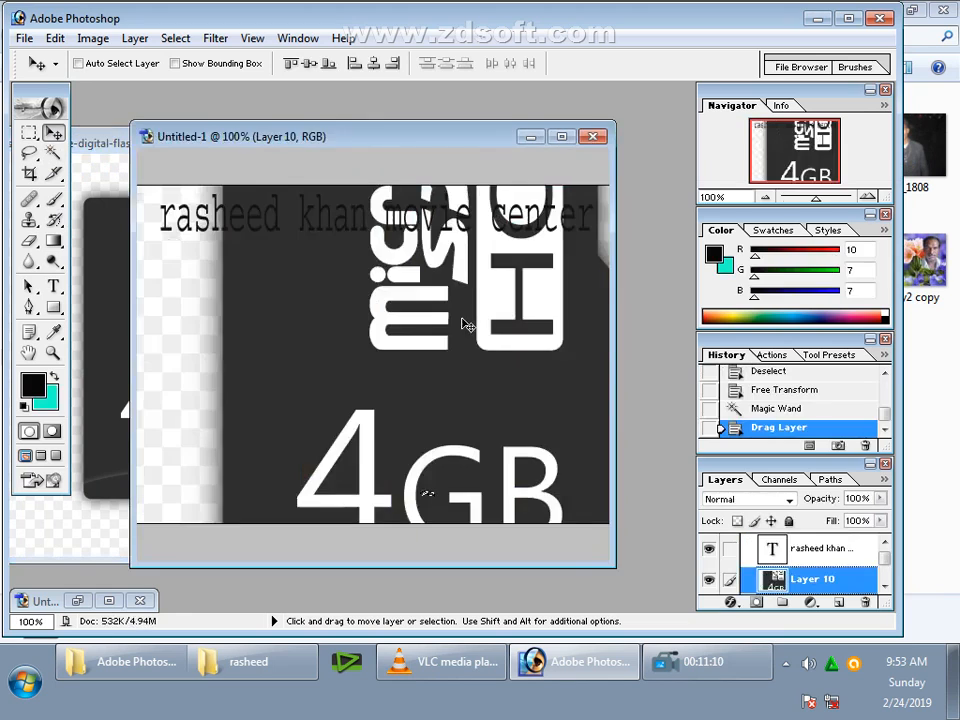
left_click_drag(358, 269, 392, 419)
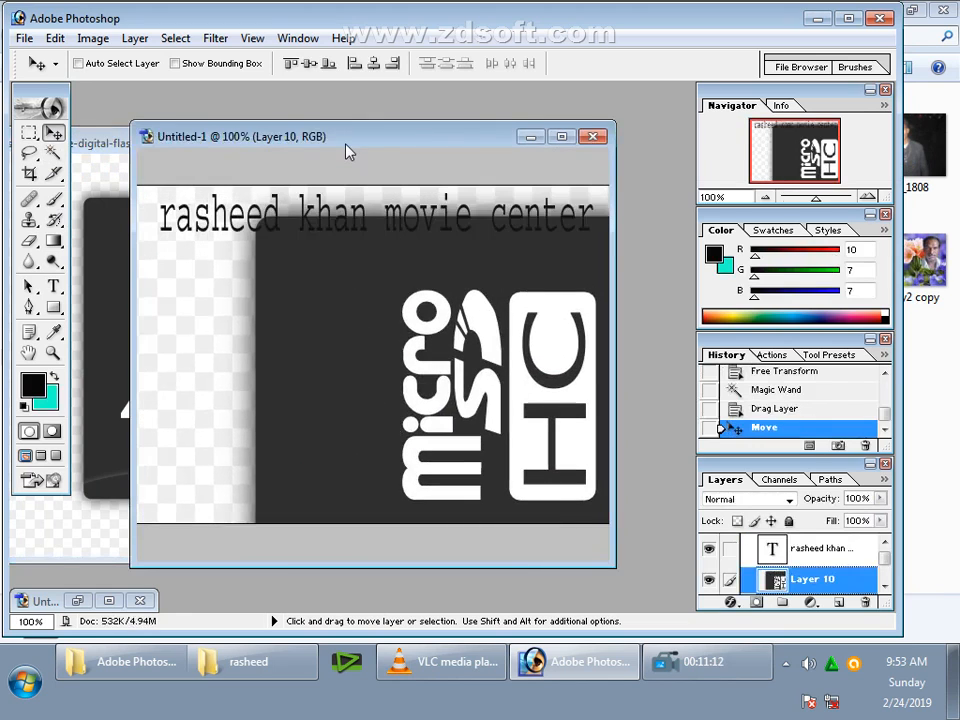
Maximize the card's window and try to rotate the microSD picture layer by -5.0° with Free Transform, applying the transformation.
double_click(350, 153)
key("ctrl+t")
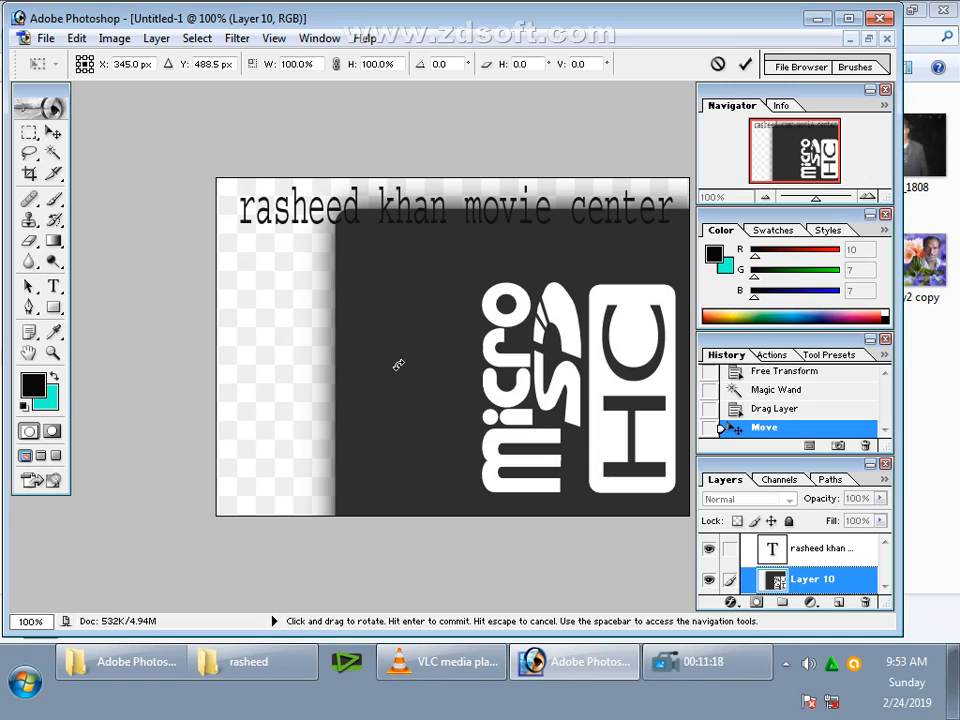
left_click_drag(466, 300, 437, 304)
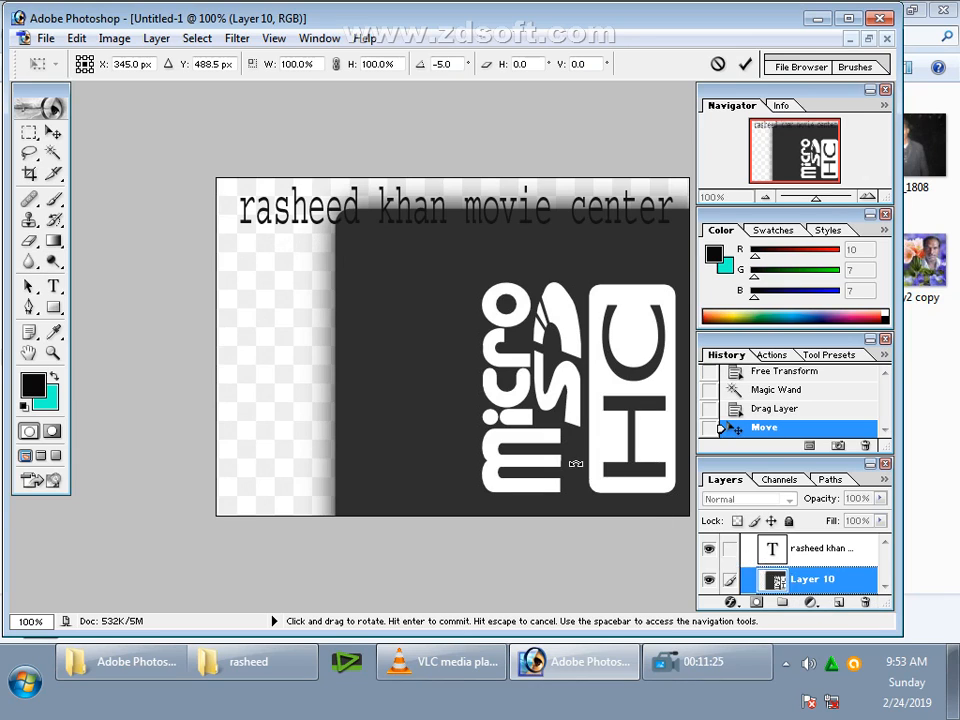
right_click(571, 432)
left_click(434, 370)
right_click(434, 370)
left_click(485, 426)
right_click(471, 395)
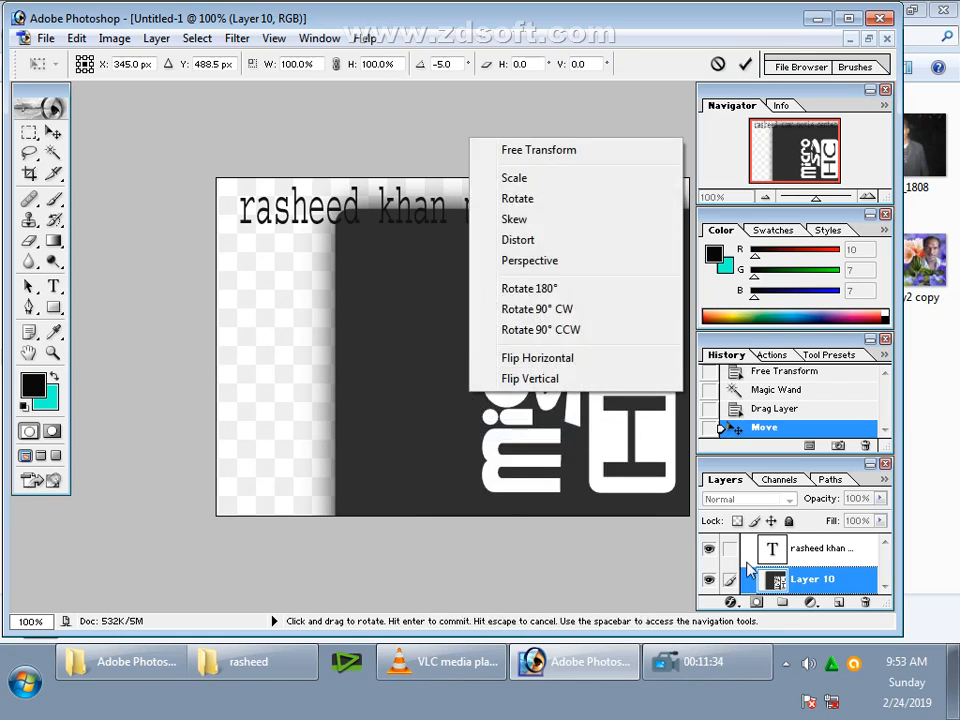
left_click(788, 580)
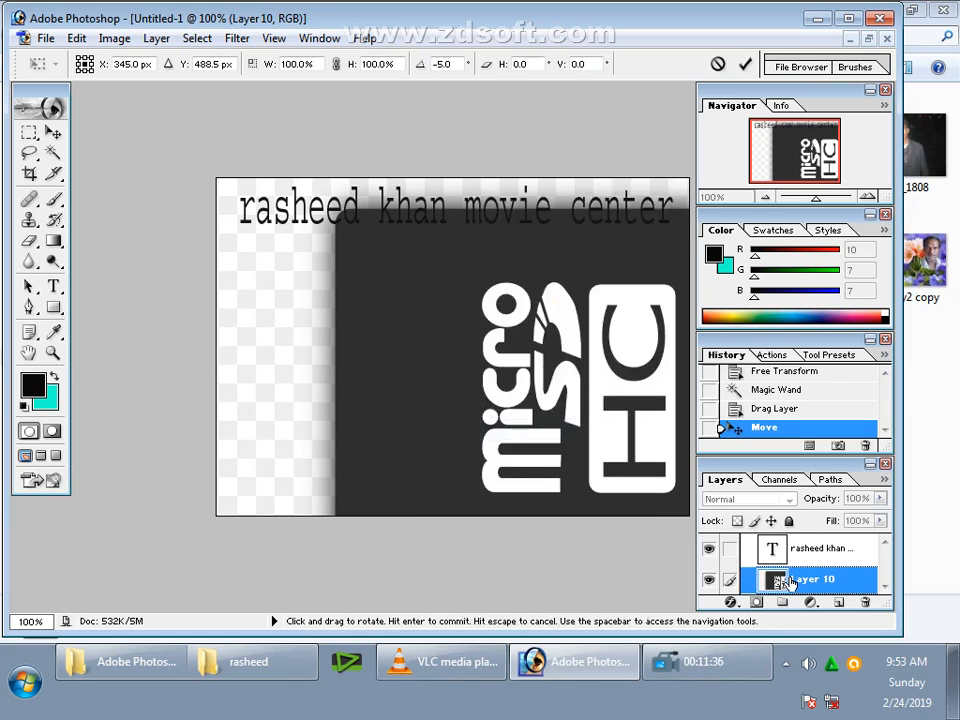
left_click(568, 662)
left_click(570, 662)
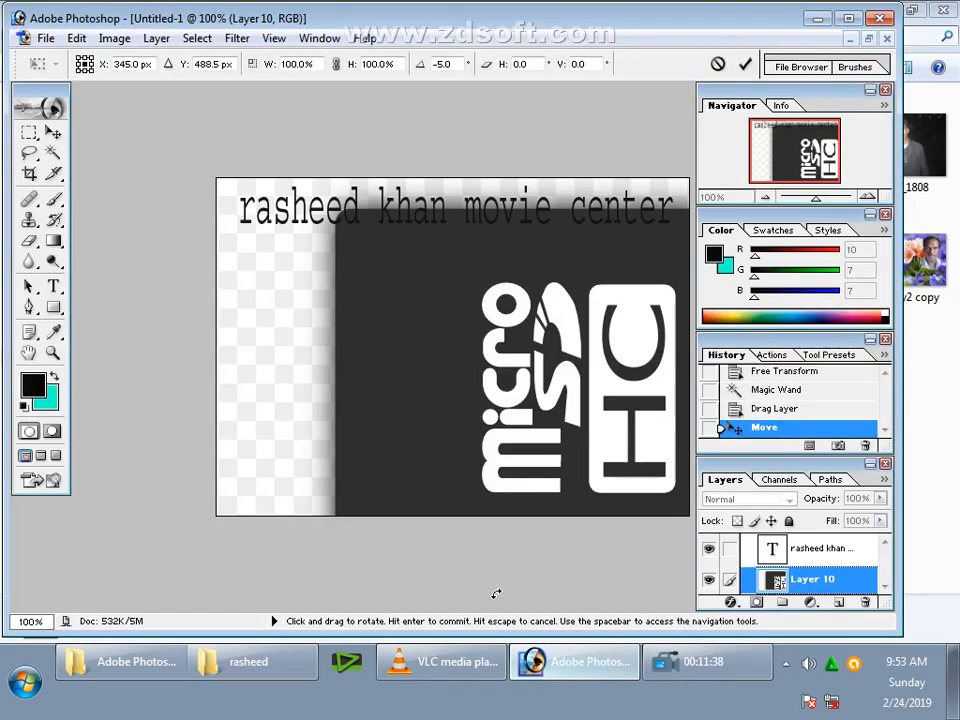
left_click(54, 132)
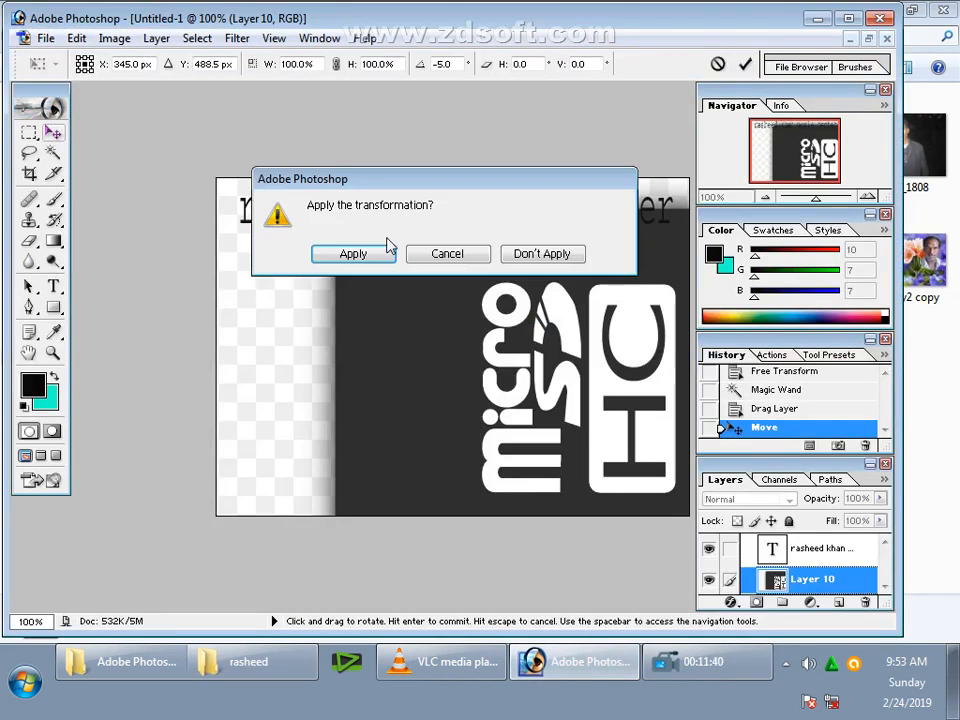
left_click(372, 253)
Try to shift the microSD picture layer left and slightly up, and rotate it by -7.4° with Free Transform.
left_click(467, 353)
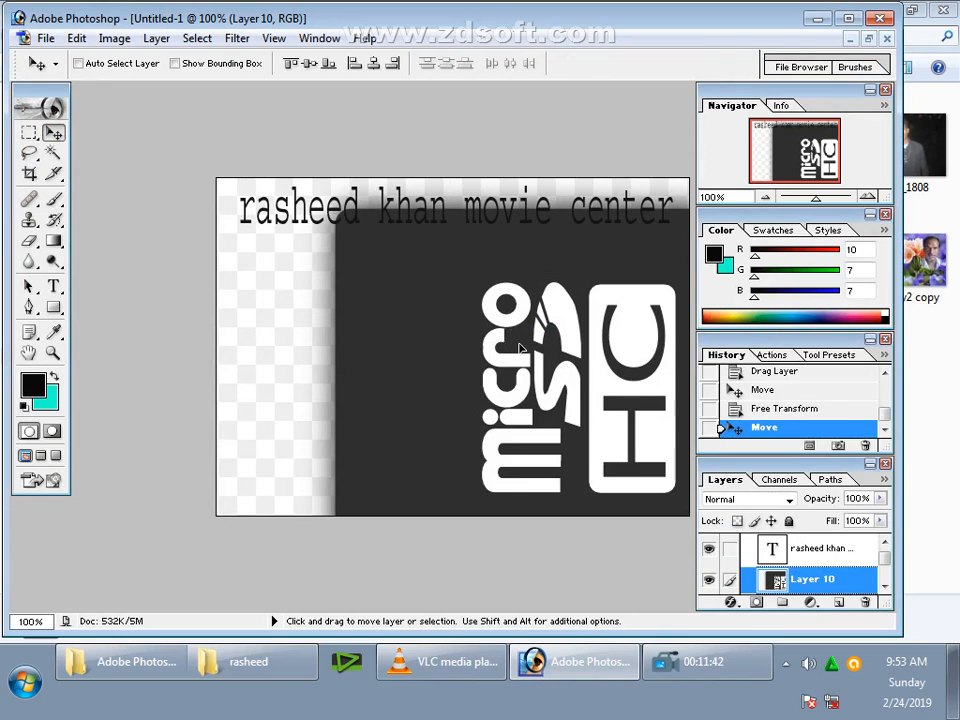
key("ctrl+t")
mouse_move(406, 262)
left_mouse_down()
mouse_move(348, 232)
mouse_move(404, 258)
left_mouse_up()
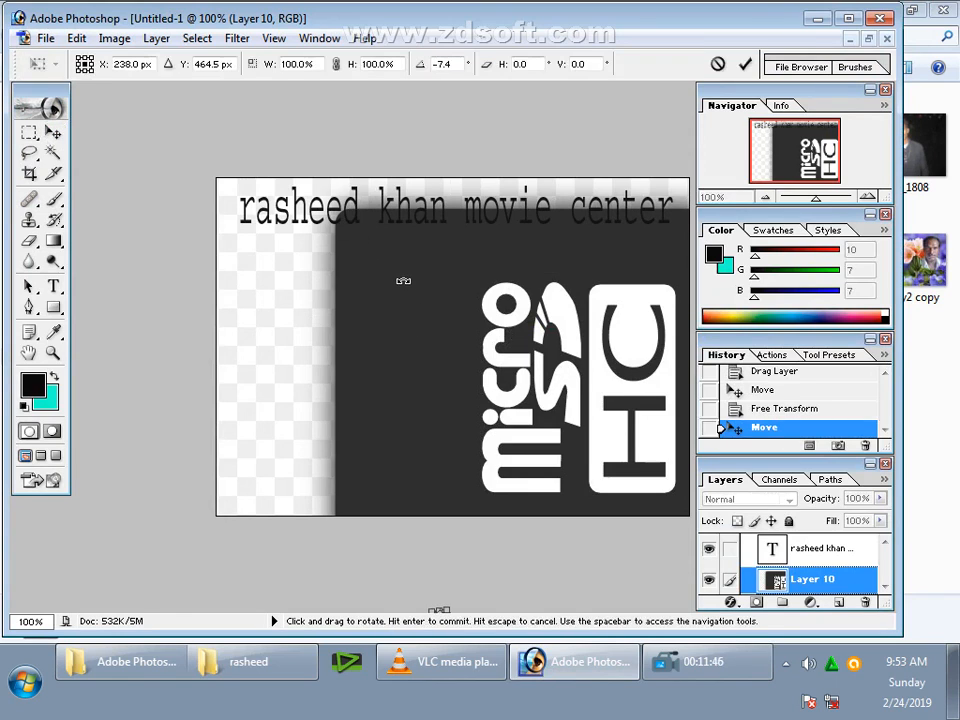
left_click(53, 132)
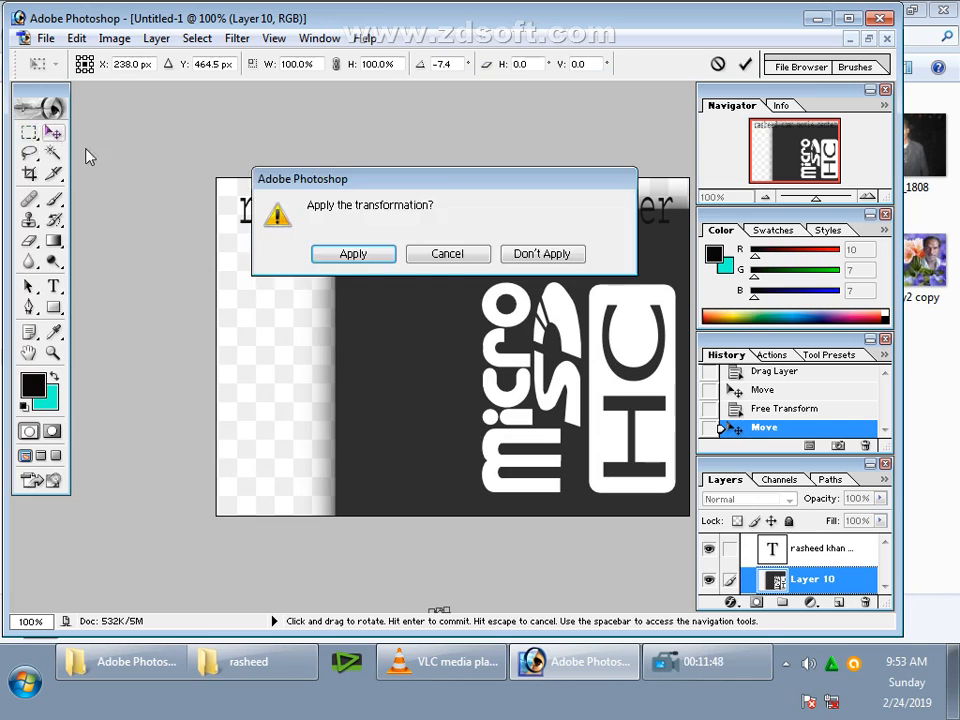
left_click(372, 256)
Delete the oversized microSD picture layer, Layer 10, from the card.
right_click(776, 580)
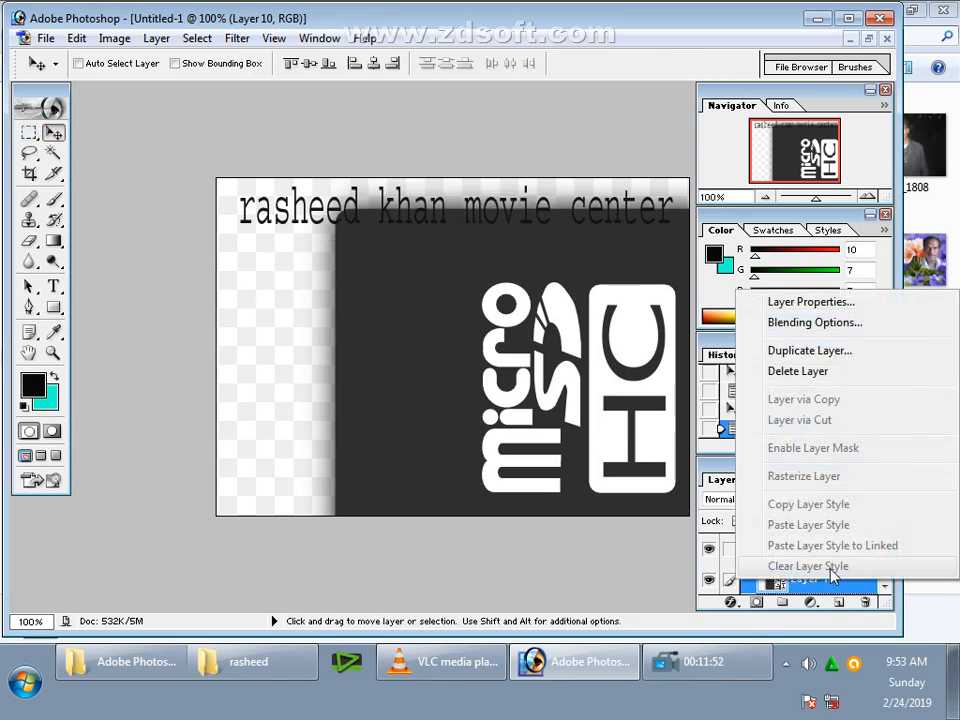
left_click(780, 371)
left_click(345, 254)
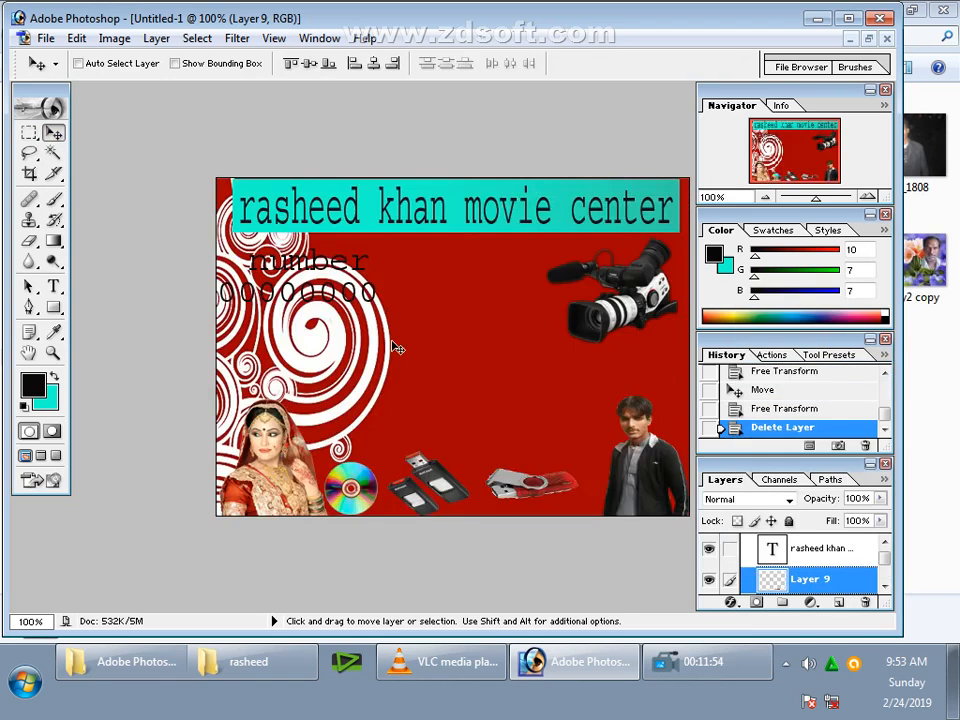
Return the card to its normal window, close the 4GB microSD picture, and move the card's window slightly right and up.
key("f")
key("f")
key("f")
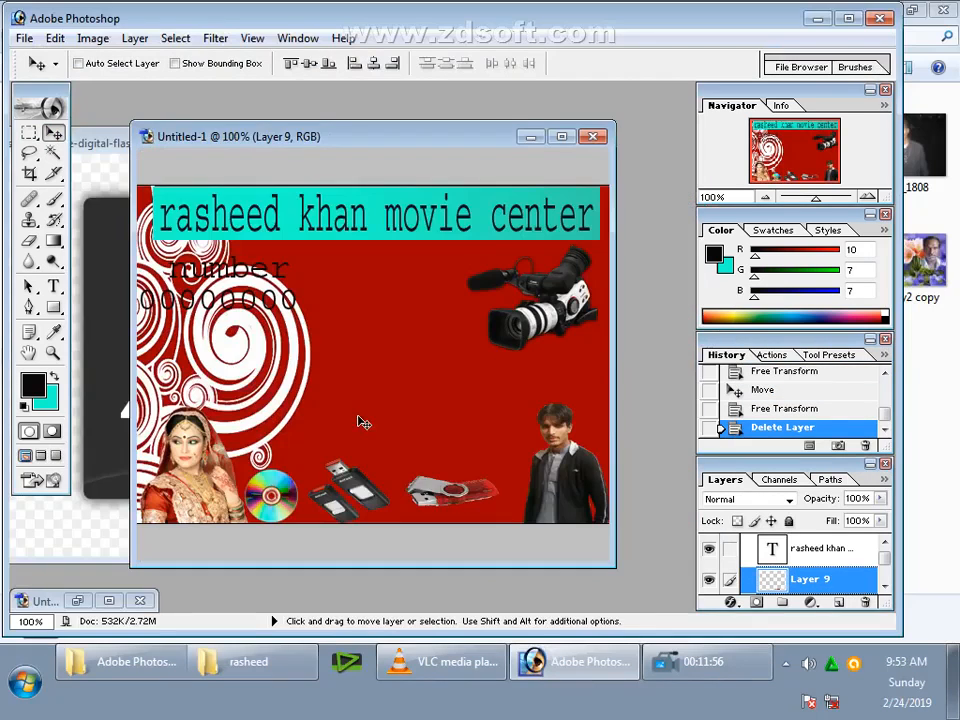
left_click(108, 148)
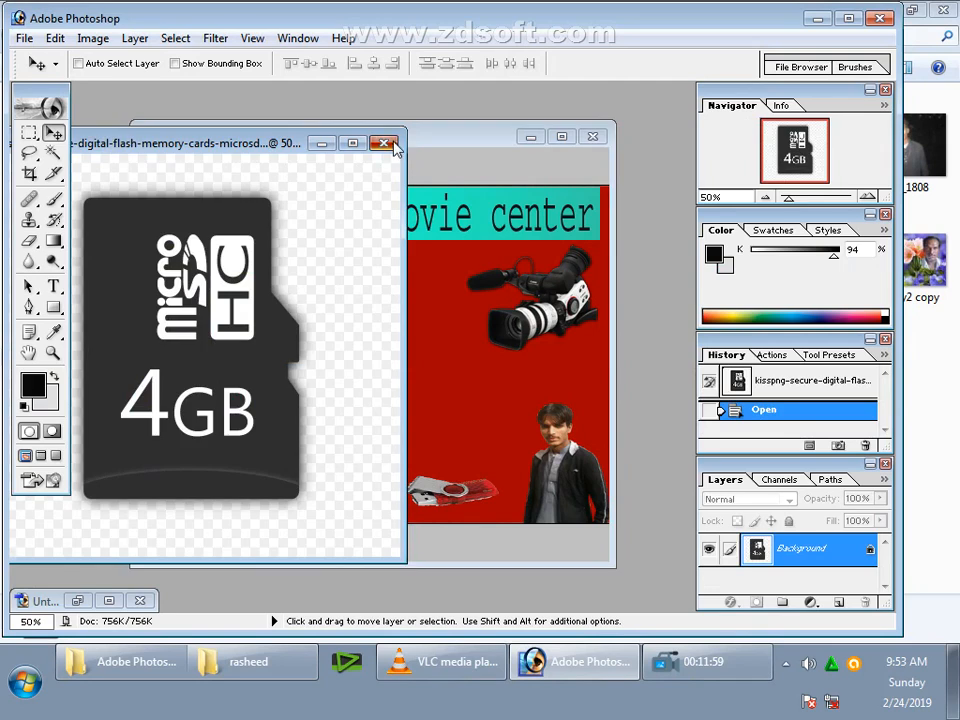
left_click(381, 141)
left_click_drag(160, 142, 222, 134)
left_click(226, 150)
left_click(427, 146)
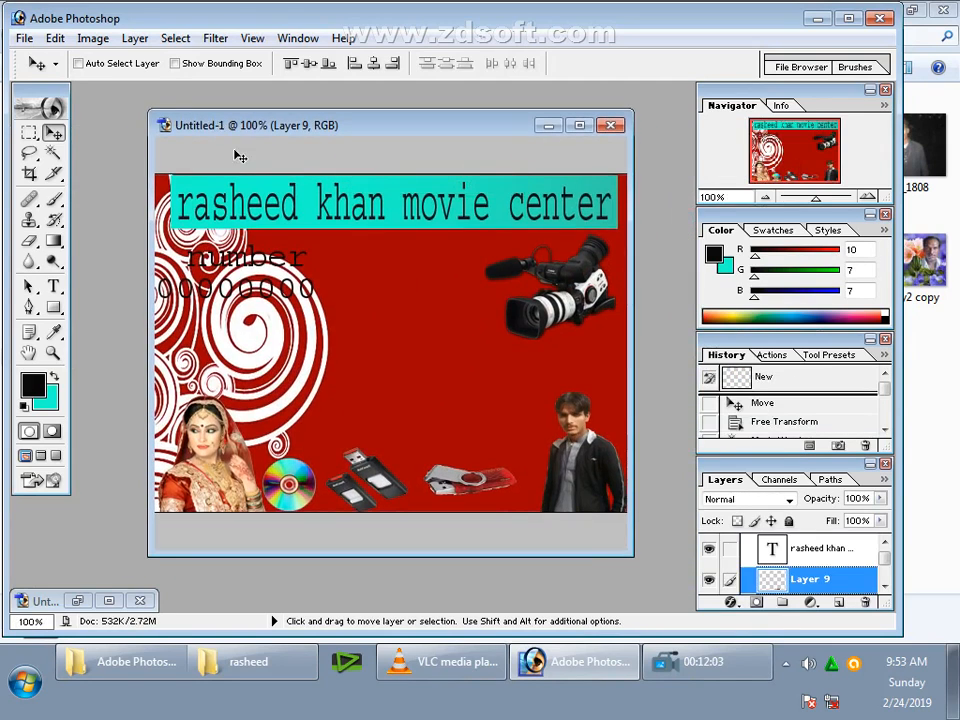